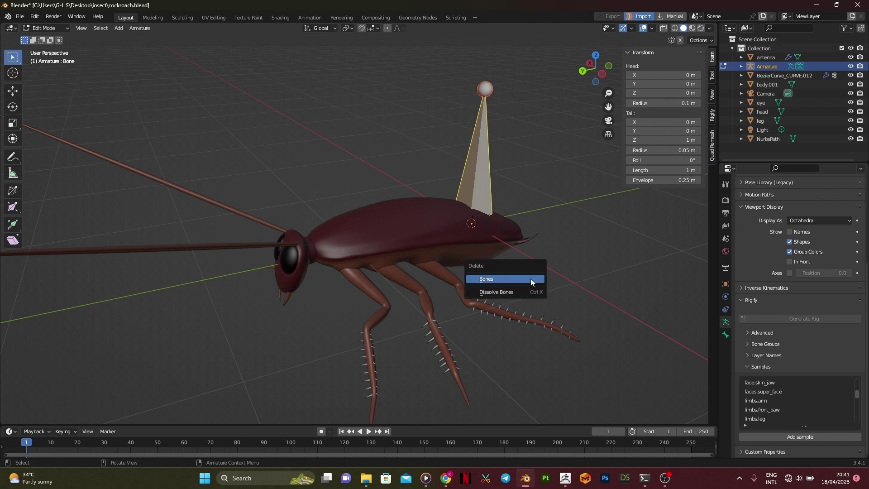
Replace the default bone with the basic.copy_chain Rigify sample, keeping the armature displayed In Front
left_click(515, 278)
scroll(771, 400, "up", 5)
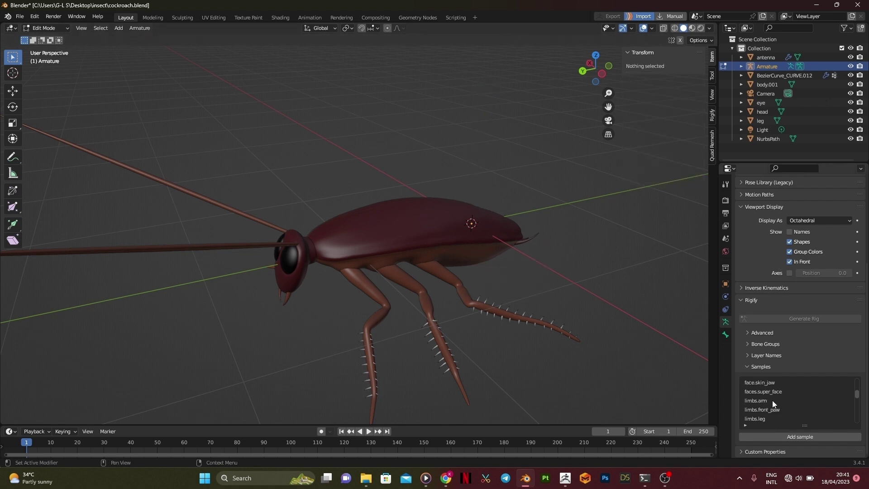
left_click(788, 437)
middle_click_drag(514, 315, 489, 301)
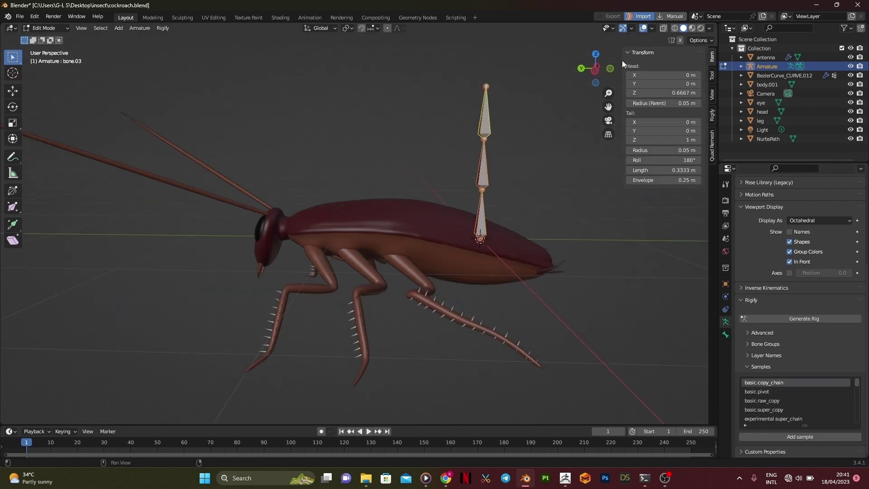
In side view, rotate the three-bone chain towards the head and move it into the cockroach's body
left_click(595, 68)
key("r")
left_click(521, 137)
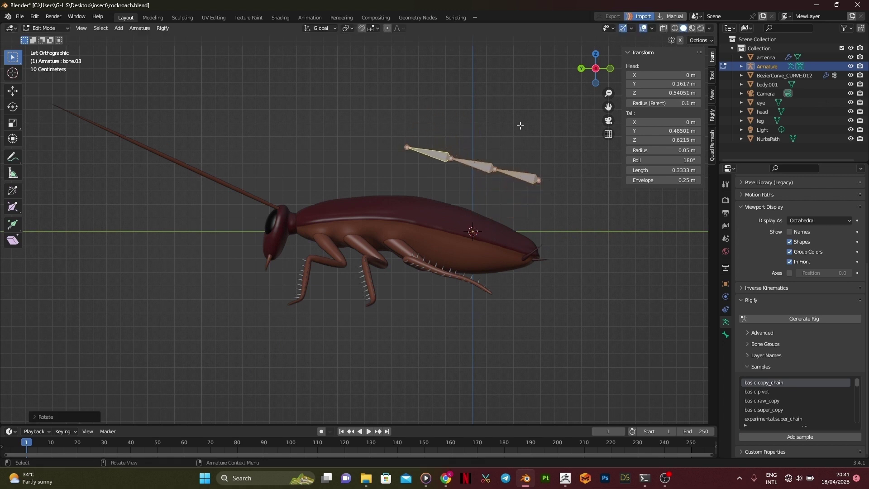
key("g")
left_click(393, 217)
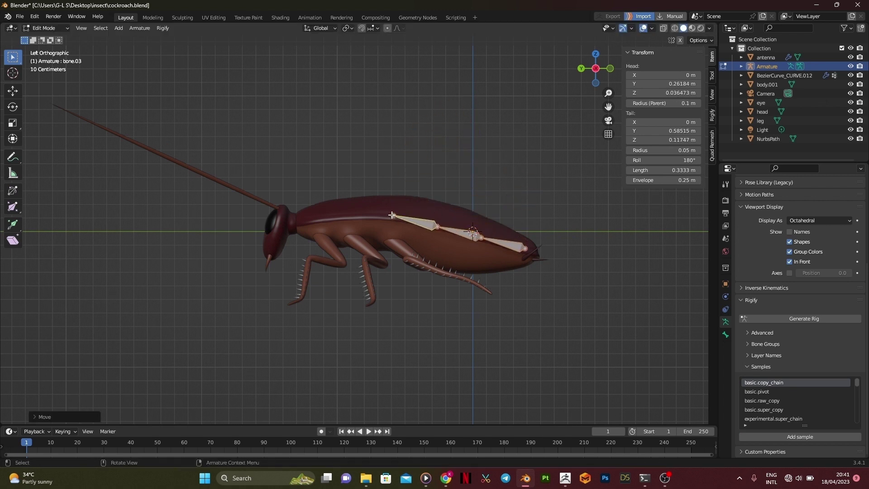
Move the chain's front tip to the neck and shift the joint behind it forward along the body
left_click(392, 215)
key("g")
left_click(301, 223)
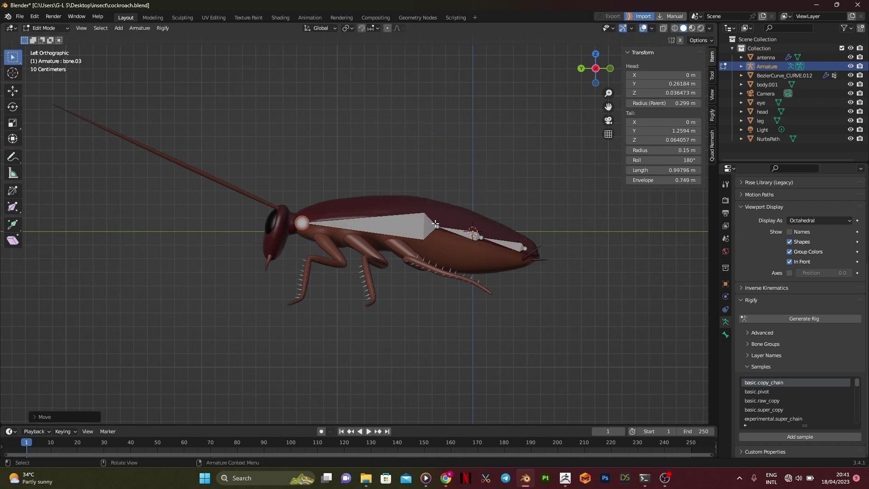
left_click(435, 224)
key("g")
left_click(398, 216)
Move the rear body joint slightly forward and place the chain's rear end at the tip of the abdomen
left_click(479, 239)
key("g")
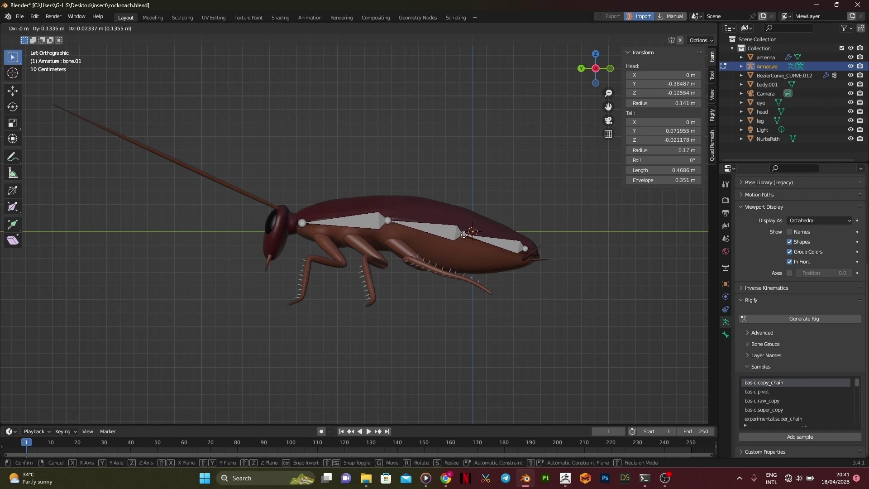
left_click(461, 235)
left_click(526, 248)
key("g")
left_click(541, 256)
Fit the chain's front joint at the neck and extrude a bone about 0.24 m long forward through the head
scroll(471, 234, "up", 4)
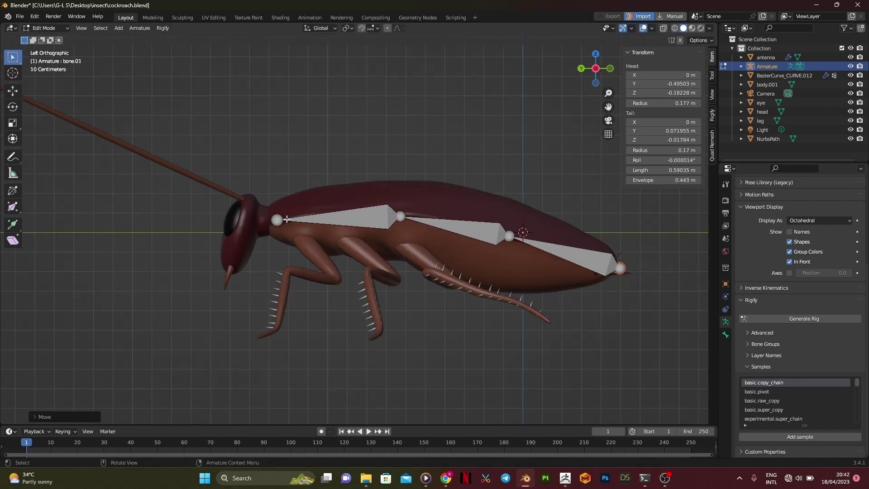
left_click(229, 214)
key("g")
left_click(229, 215)
key("e")
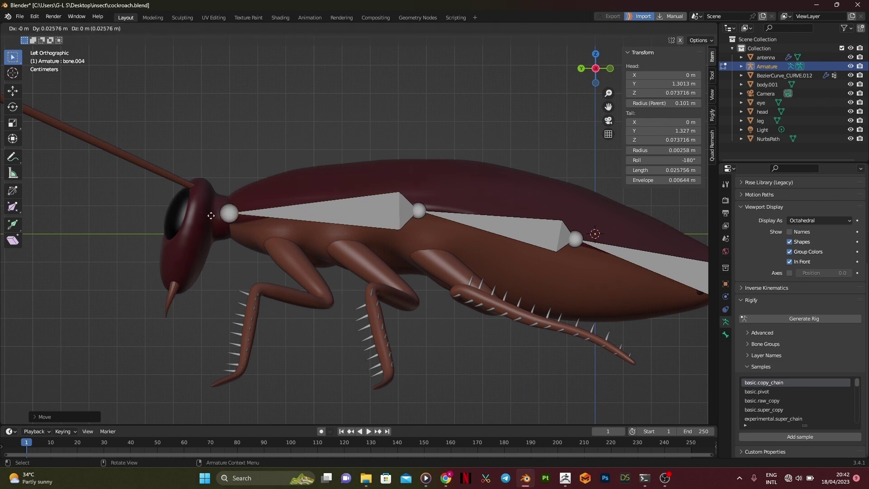
left_click(161, 207)
scroll(384, 219, "down", 4)
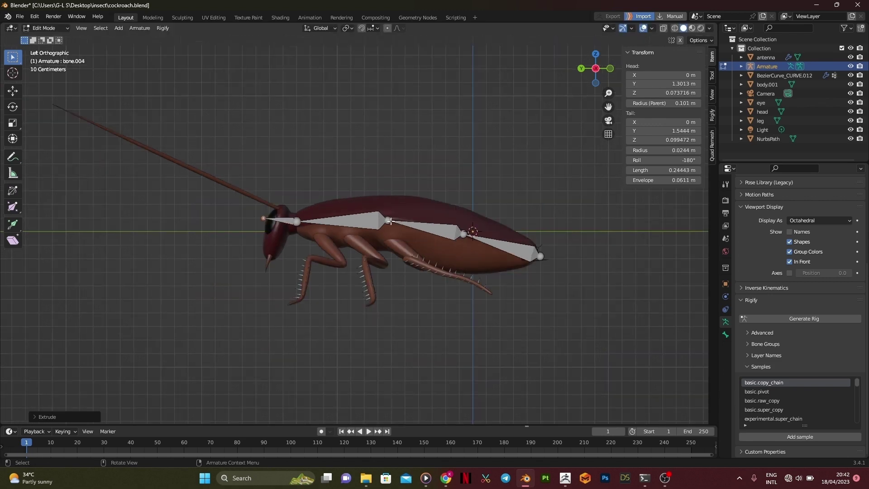
Add the limbs.simple_tentacle Rigify sample to the armature
middle_click_drag(391, 221, 418, 226)
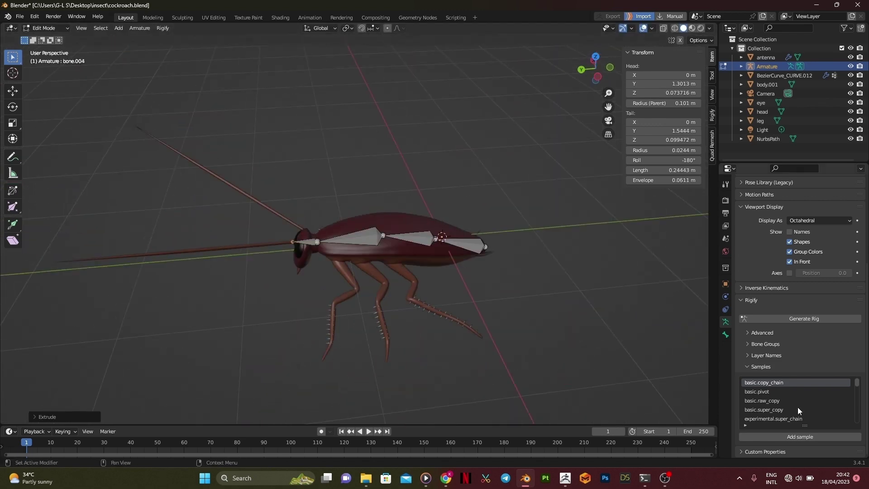
scroll(794, 404, "down", 5)
scroll(793, 403, "down", 5)
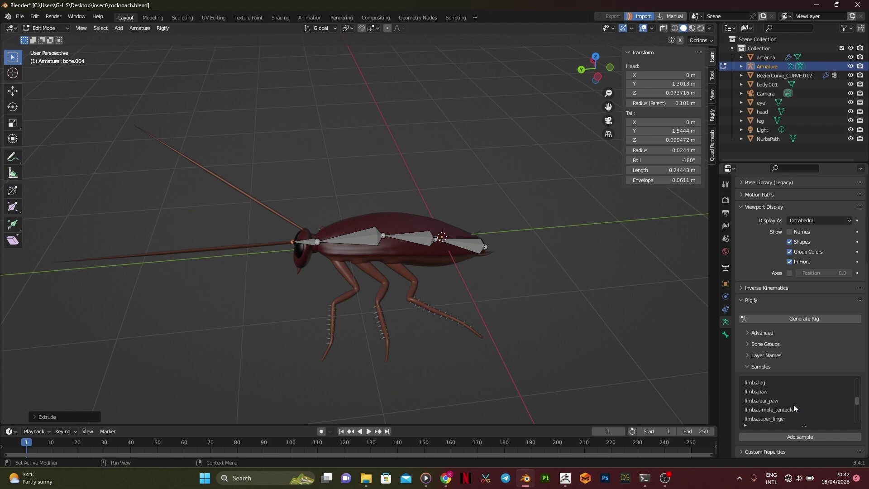
left_click(787, 409)
left_click(793, 436)
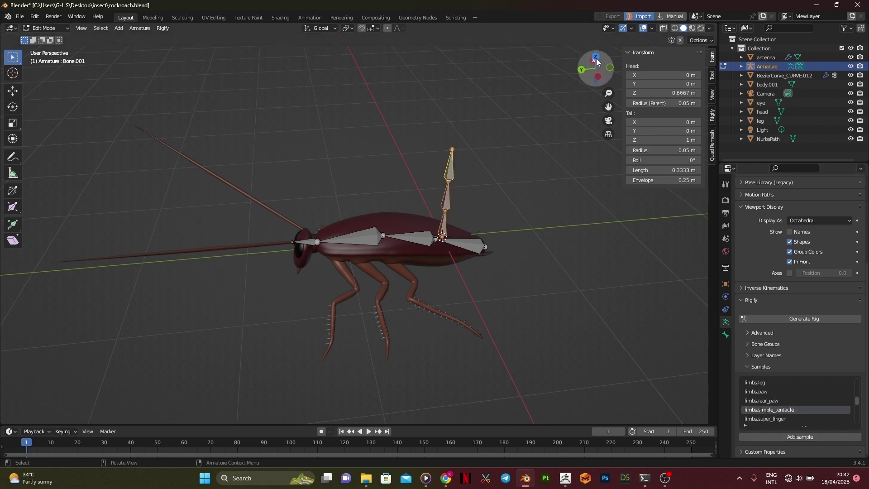
In top view, move the tentacle chain onto the +X side of the head, about 0.096 m in X and 1.44 m in Y
key("KP_3")
key("KP_7")
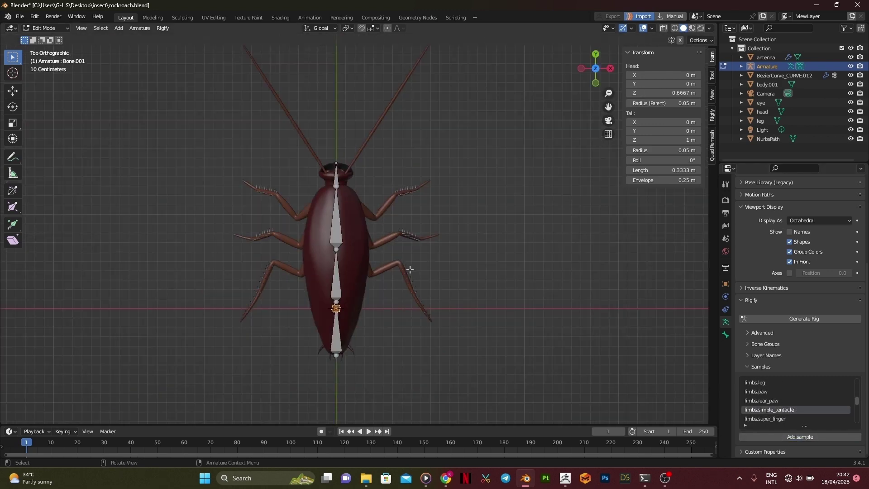
key("g")
left_click(419, 134)
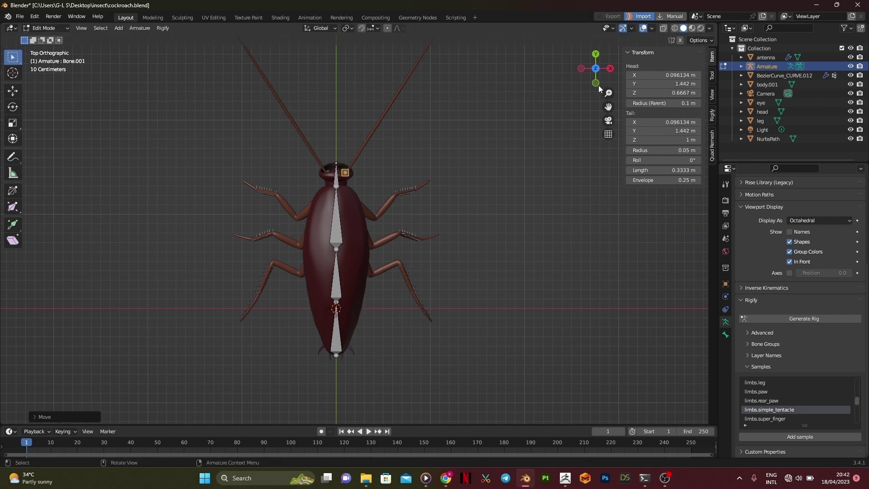
In side view, rotate the tentacle chain to the antenna's slope and move its base to the antenna's root
left_click(596, 84)
middle_click_drag(466, 236, 394, 242)
left_click(607, 75)
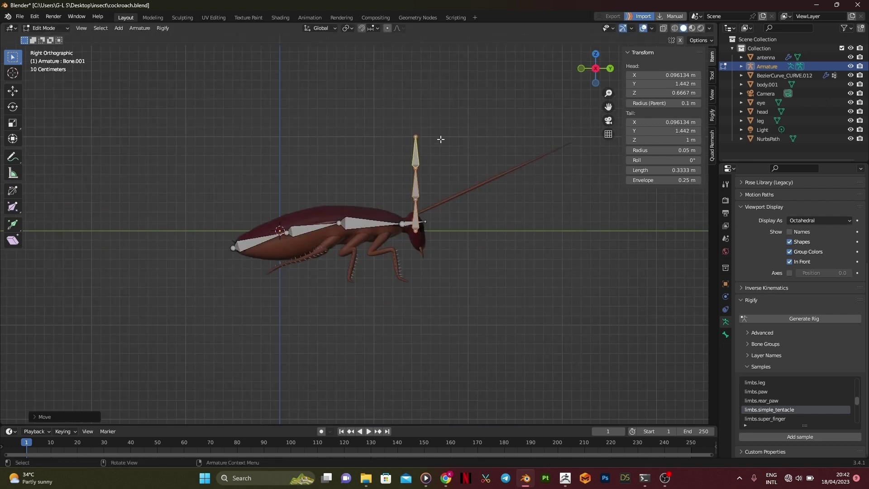
key("r")
left_click(491, 216)
key("g")
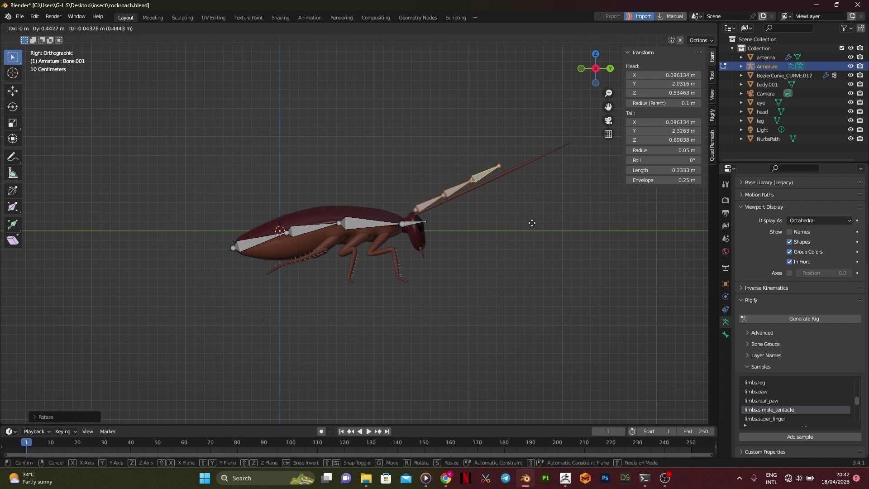
left_click(524, 230)
Move the tentacle chain's two inner joints onto the antenna in side view
scroll(465, 219, "up", 2)
middle_click_drag(497, 192, 436, 245, "shift")
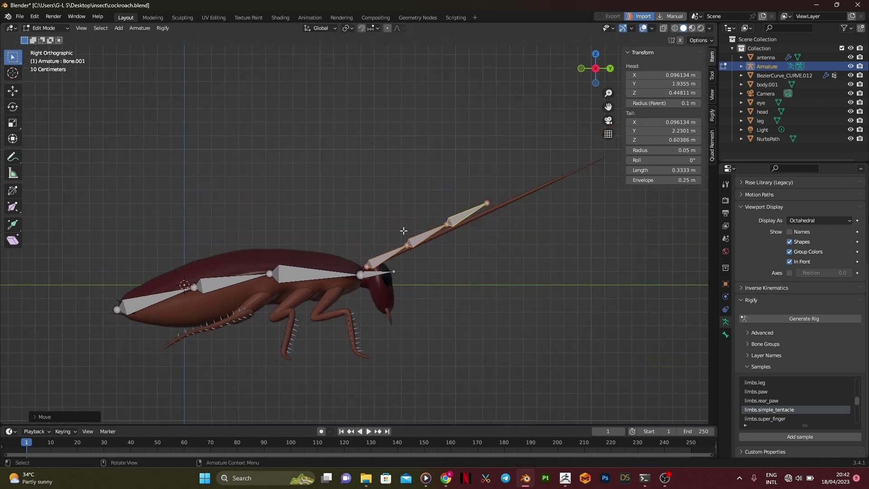
left_click_drag(402, 230, 415, 249)
key("g")
left_click(417, 249)
left_click_drag(441, 219, 450, 231)
key("g")
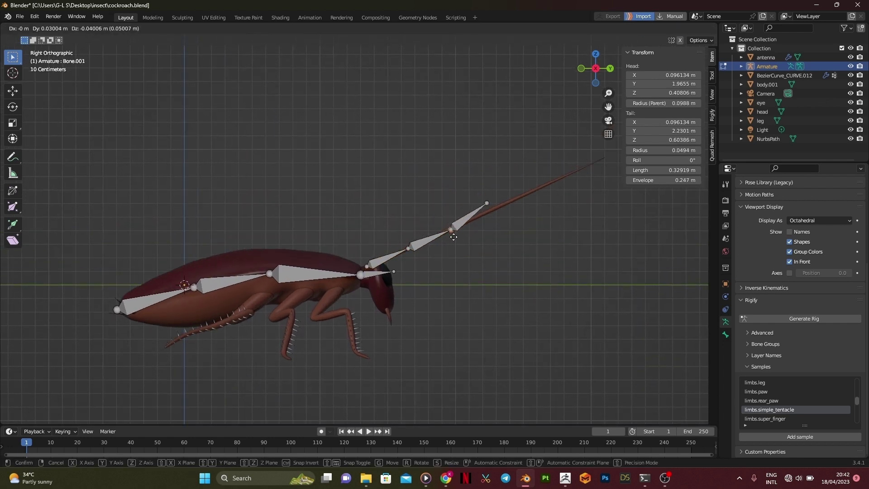
left_click(454, 235)
Move the chain's tip farther along the antenna and extrude a fourth bone to the antenna's end
left_click(484, 203)
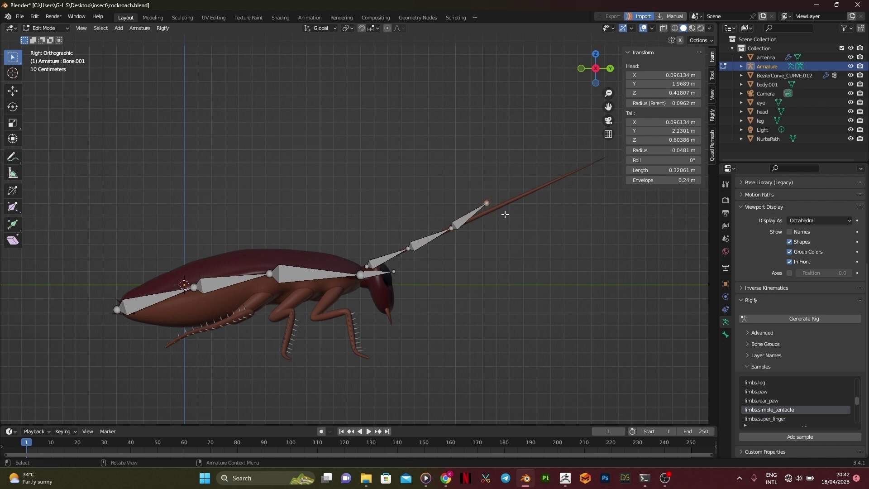
key("g")
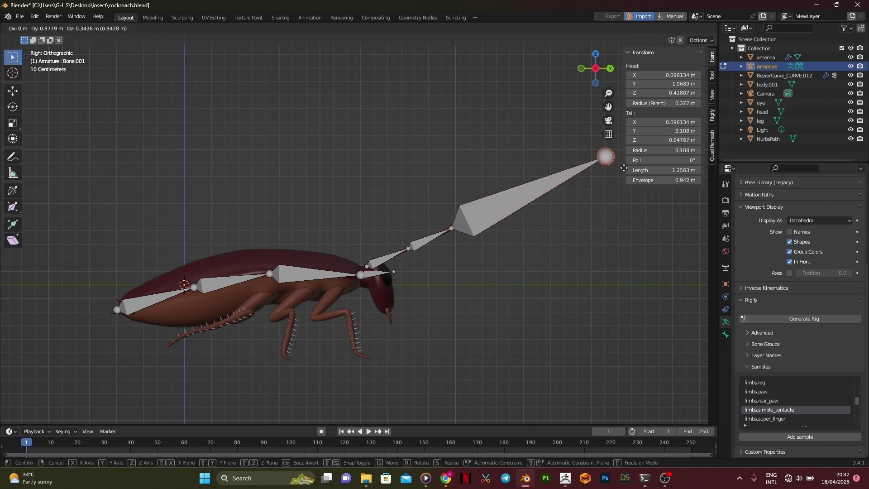
left_click(532, 211)
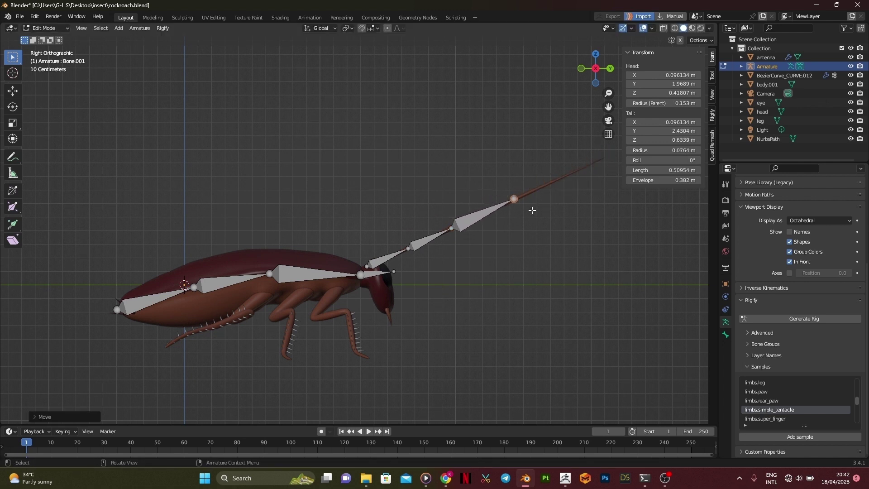
key("e")
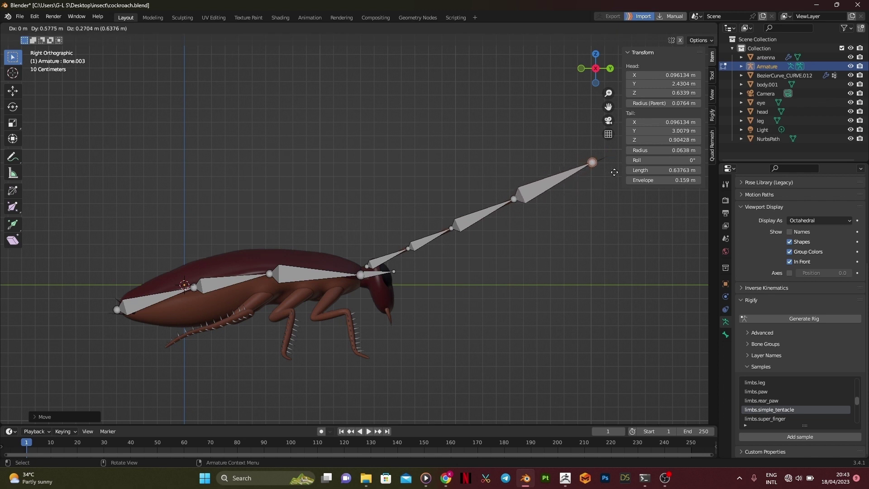
left_click(616, 171)
Slide the antenna chain's three inner joints outward along the antenna to even out the bone lengths
left_click(515, 199)
key("g")
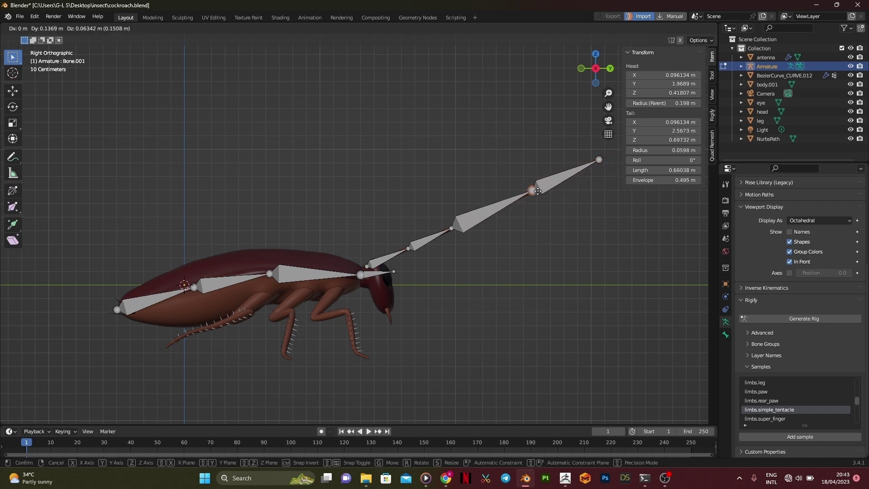
left_click(533, 190)
left_click(451, 228)
key("g")
left_click(470, 220)
left_click(409, 248)
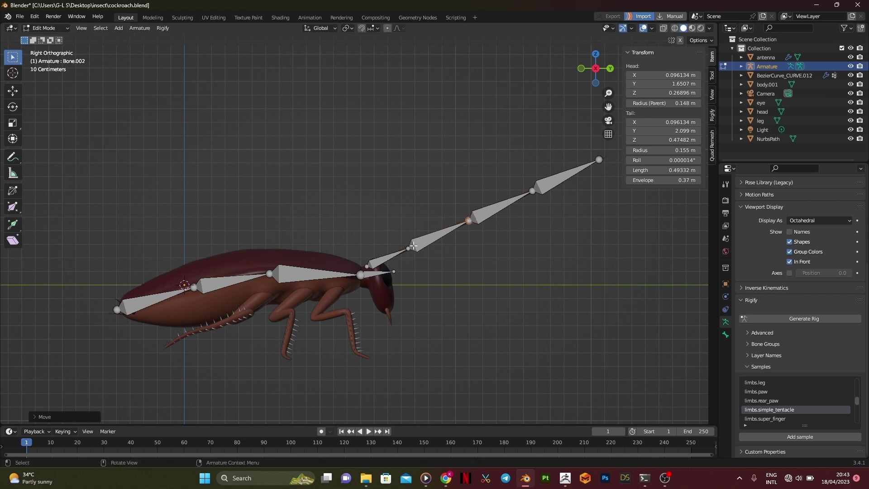
key("g")
left_click(411, 246)
Fine-tune the spacing of the three inner antenna joints in side view, nudging each one slightly farther outward
left_click(531, 191)
key("g")
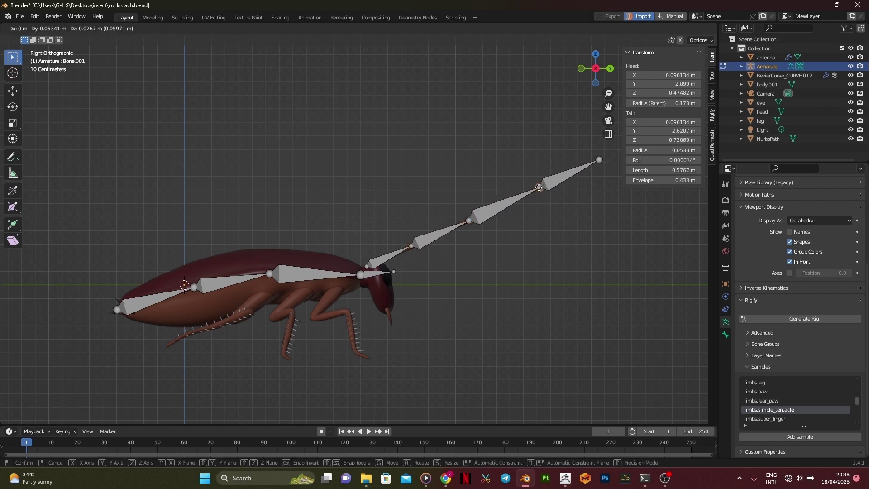
left_click(536, 189)
left_click(468, 222)
key("g")
left_click(474, 219)
left_click(412, 245)
key("g")
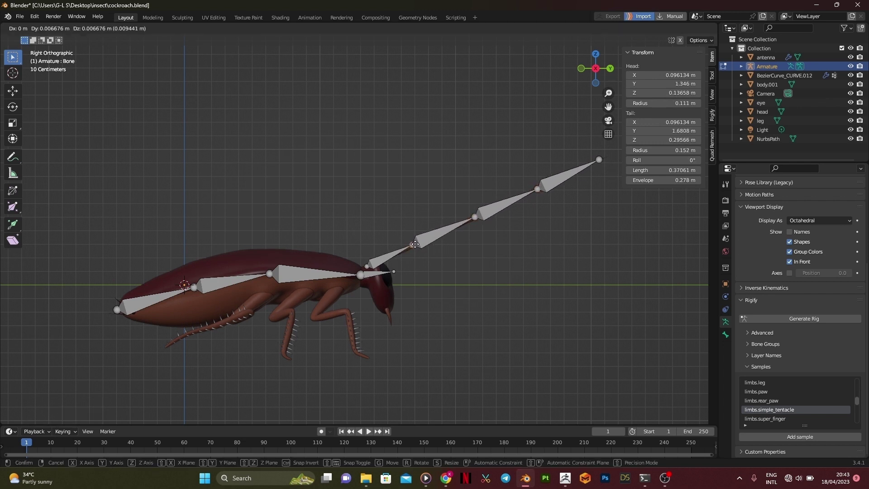
left_click(416, 243)
In top view, align the first antenna bone with the +X side antenna by moving its base and its end joint
middle_click_drag(419, 196, 448, 244)
left_click(593, 58)
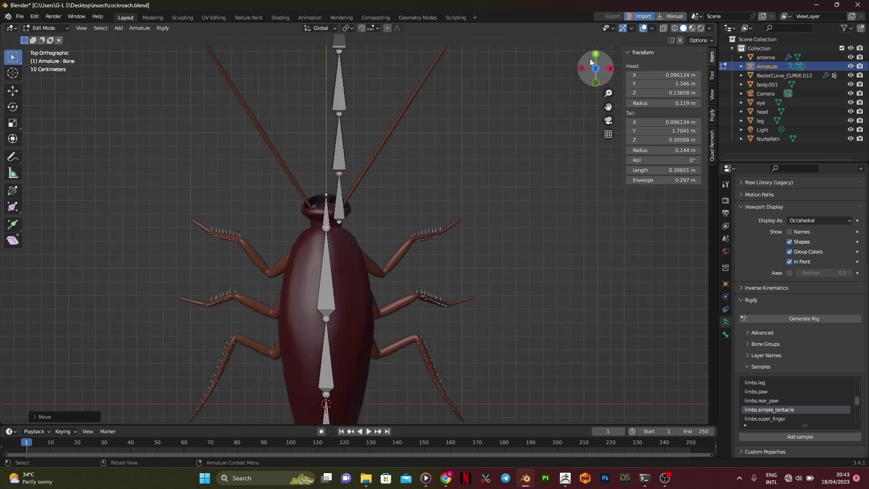
key("g")
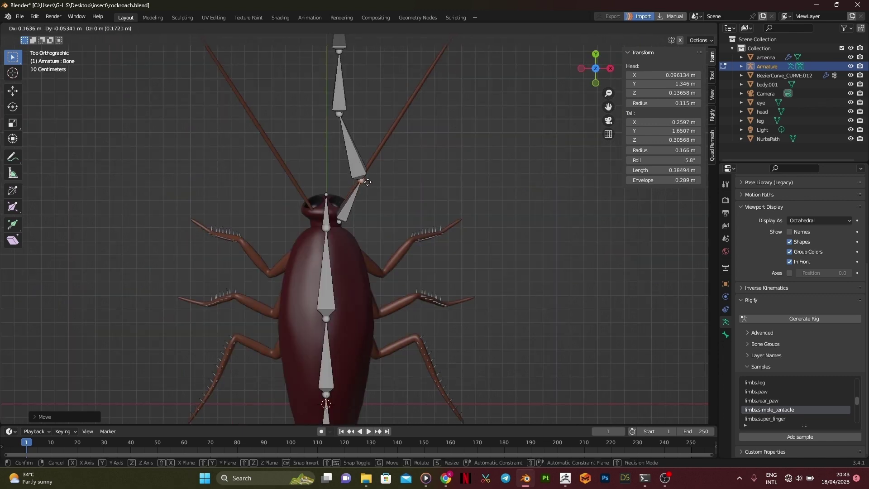
left_click(367, 181)
left_click(340, 219)
key("g")
left_click(339, 216)
left_click(362, 180)
key("g")
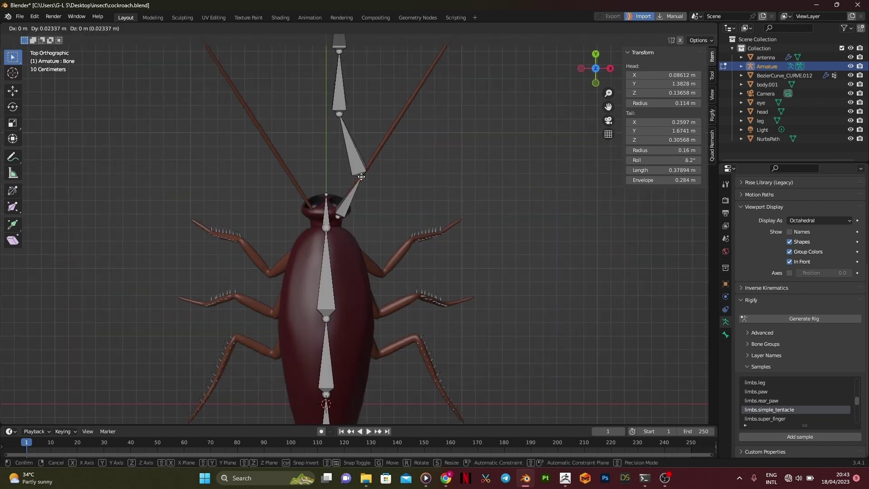
left_click(361, 177)
In top view, move the second and third bones' end joints and the chain's tip onto the +X side antenna
left_click(340, 115)
key("g")
left_click(397, 128)
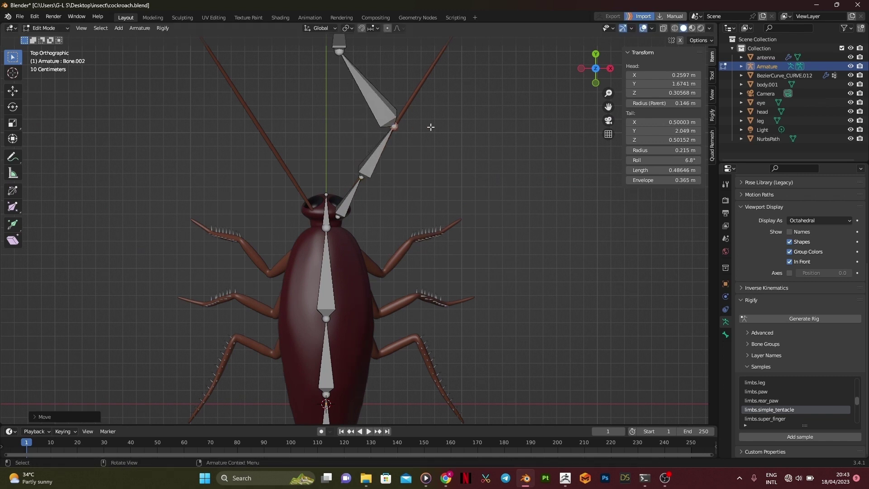
middle_click_drag(430, 127, 381, 214, "shift")
left_click(321, 151)
key("g")
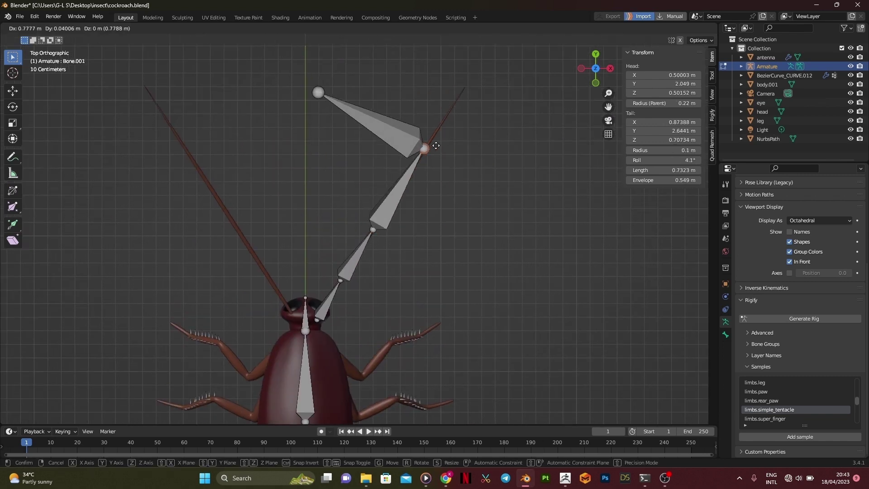
left_click(431, 141)
left_click(321, 92)
key("g")
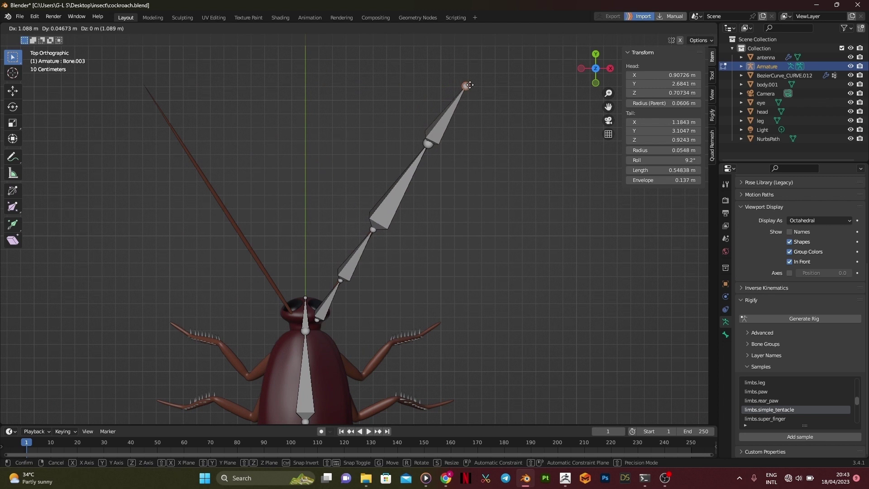
left_click(468, 85)
Slide the second and first bones' end joints outward along the antenna in top view to equalize the bone lengths
left_click(374, 228)
key("g")
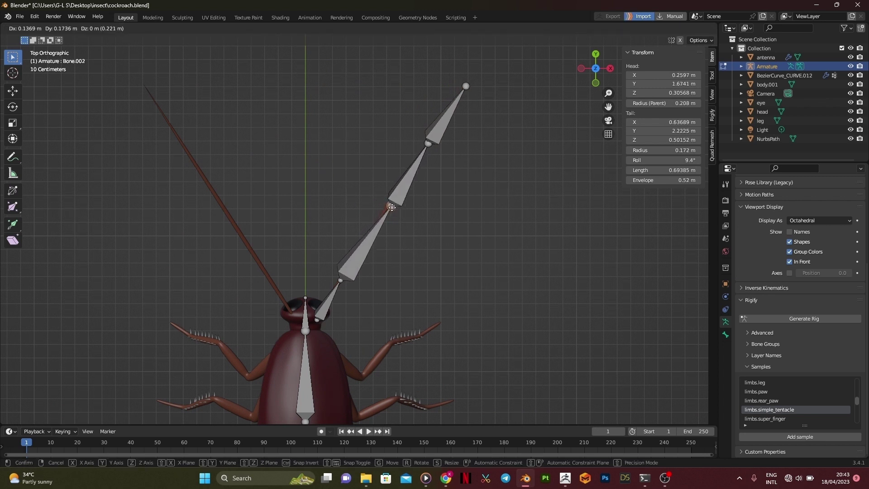
left_click(389, 205)
left_click(341, 280)
key("g")
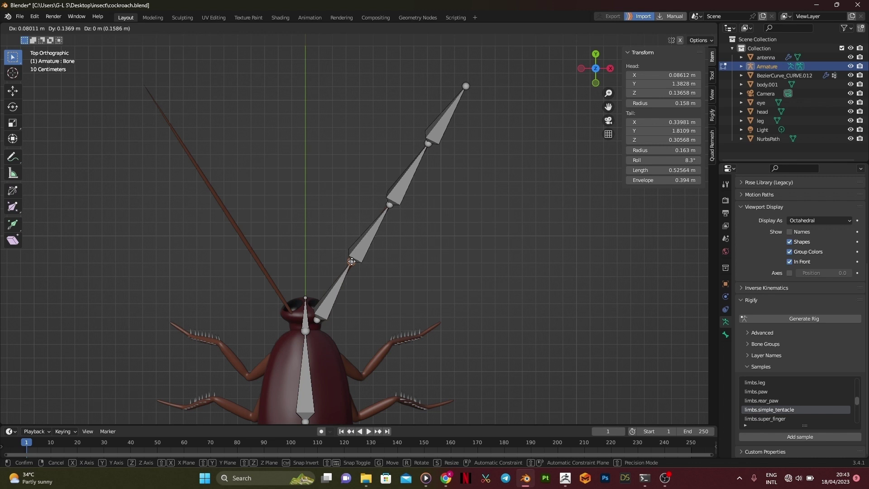
left_click(351, 261)
middle_click_drag(351, 262, 375, 255)
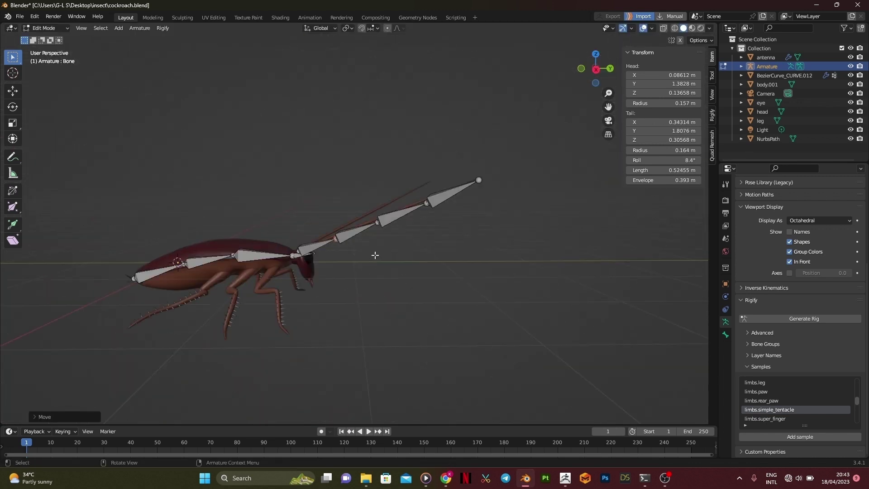
In side view, raise the first antenna bone's end joint onto the antenna
scroll(375, 255, "up", 4)
left_click(595, 69)
scroll(321, 253, "up", 2)
key("g")
left_click(318, 245)
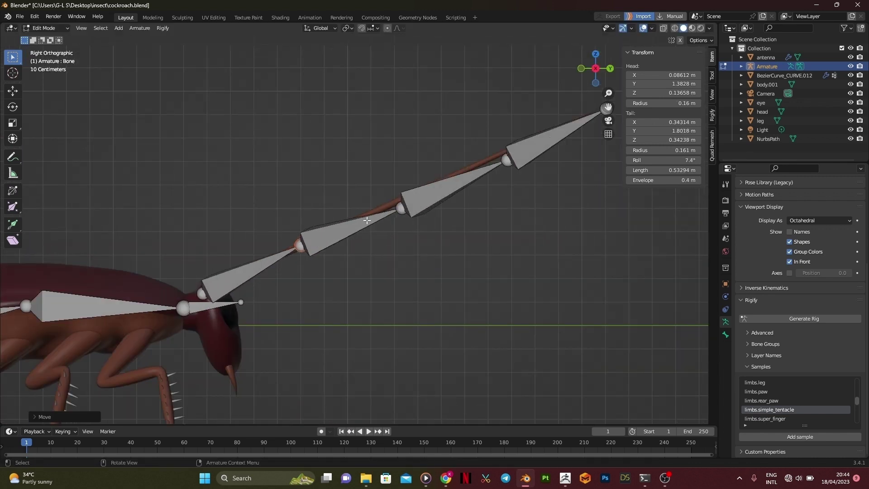
Move the second and third antenna bones' end joints onto the antenna's centerline in side view
left_click(403, 209)
key("g")
left_click(409, 195)
left_click(504, 163)
key("g")
left_click(503, 163)
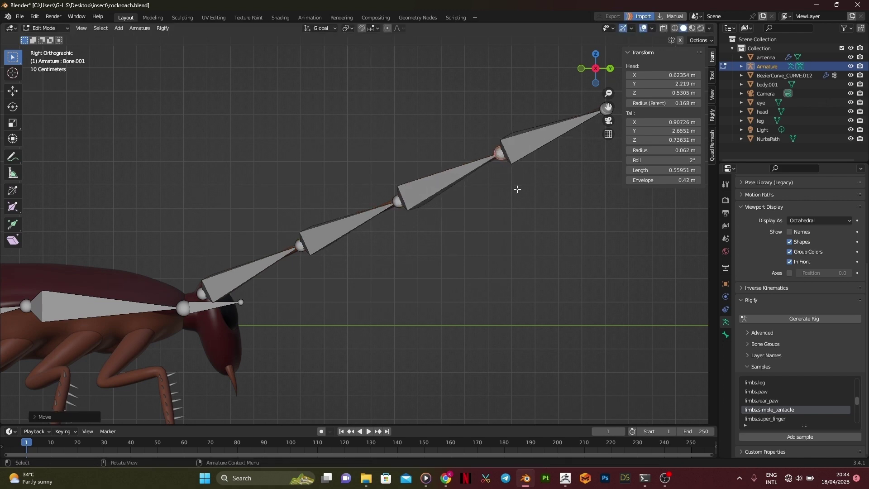
In top view, nudge the second and third antenna bones' end joints slightly back onto the antenna
middle_click_drag(517, 189, 450, 261, "shift")
left_click(541, 177)
middle_click_drag(435, 230, 468, 296)
left_click(596, 62)
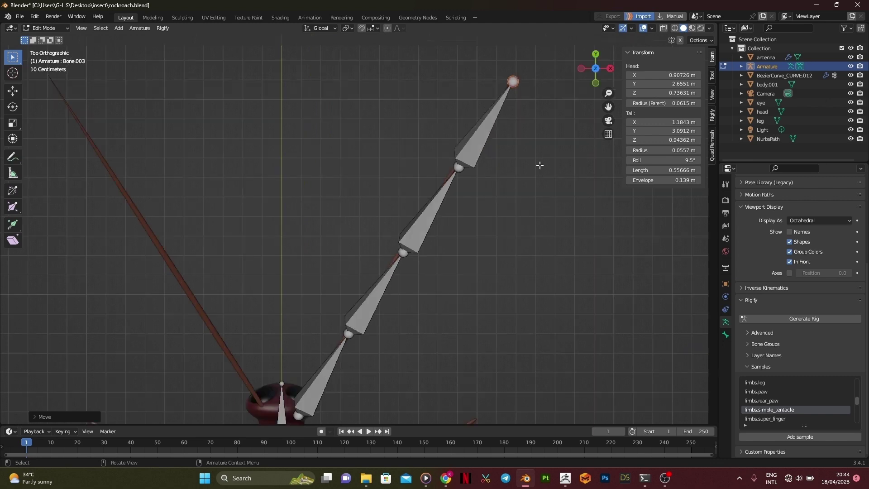
scroll(396, 277, "up", 1)
left_click(410, 257)
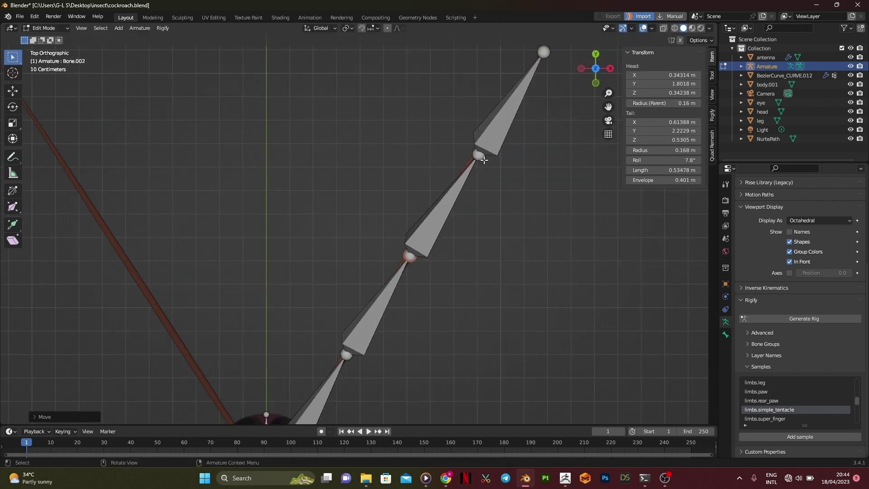
left_click(479, 155)
Check the bone names of the antenna chain and the body chain in the bone properties
middle_click_drag(483, 159, 520, 271)
left_click(725, 335)
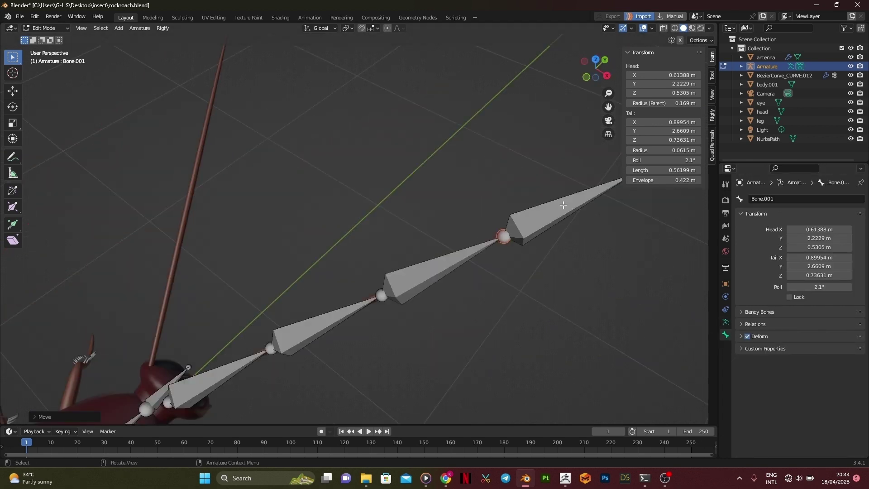
left_click(563, 205)
left_click(449, 266)
left_click(271, 346)
left_click(232, 361)
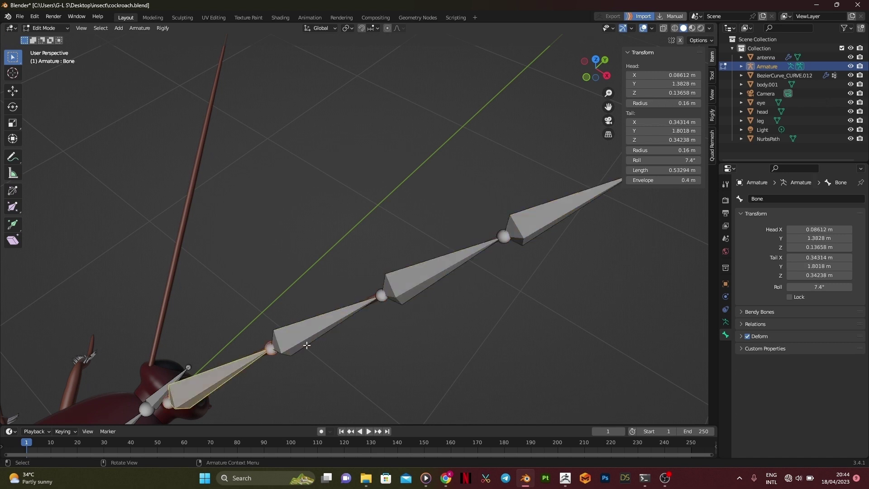
middle_click_drag(232, 361, 438, 294)
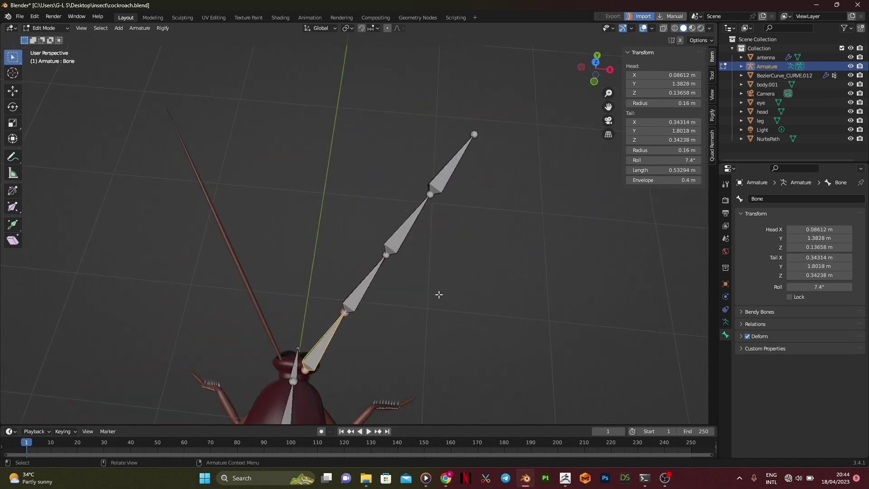
left_click(293, 368)
left_click(296, 402)
scroll(296, 402, "down", 4)
left_click(324, 366)
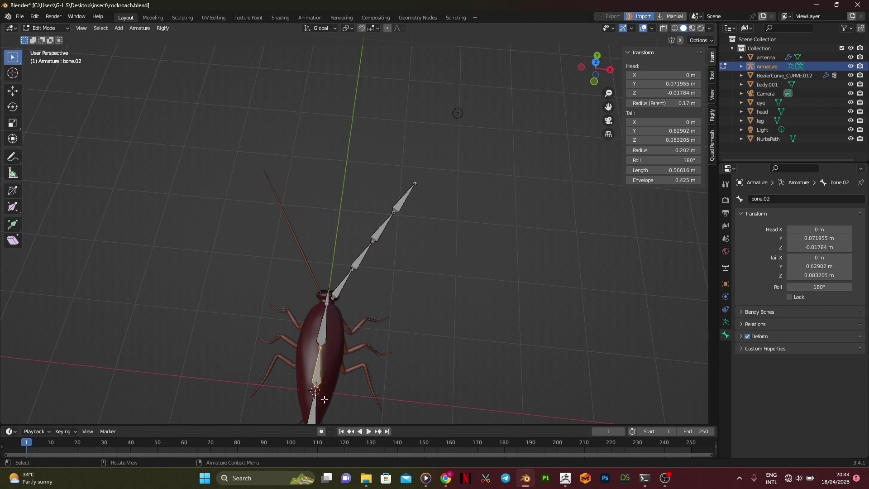
left_click(324, 399)
scroll(330, 388, "down", 4)
scroll(344, 295, "up", 2)
scroll(344, 295, "up", 4)
Add a side suffix to the names of the first two antenna bones, naming the second one Bone.002.r
left_click(340, 309)
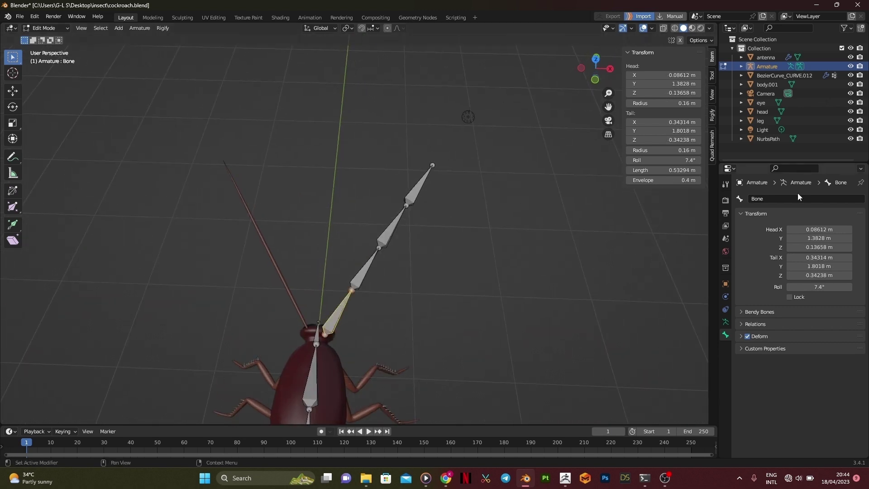
left_click(783, 200)
type(".R")
key("Return")
left_click(360, 270)
double_click(785, 199)
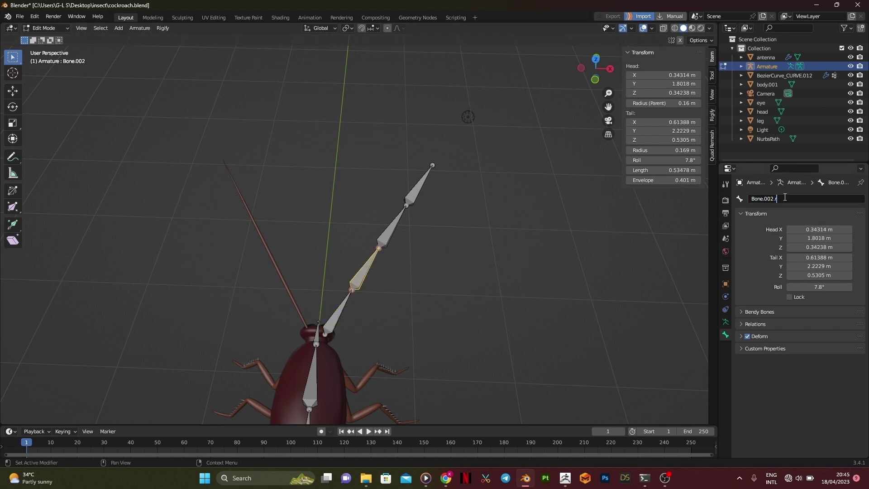
type(".r")
key("Return")
Correct the side suffix to a capital R, naming the second antenna bone Bone.002.R and the first one Bone.R
double_click(784, 197)
type("R")
key("Return")
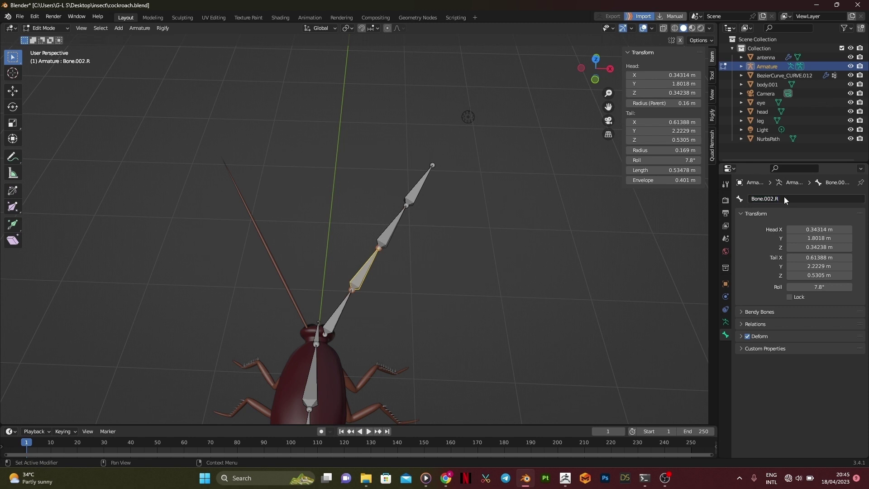
left_click(336, 320)
double_click(808, 201)
type("R")
key("Return")
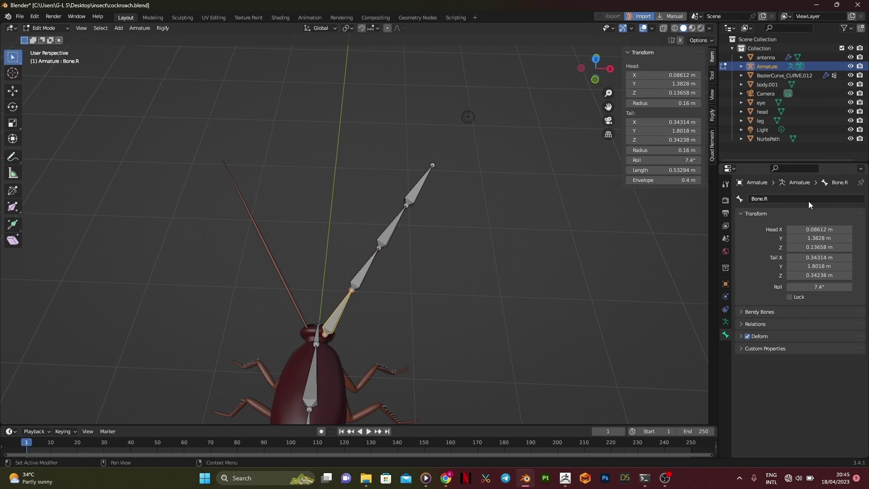
Rename the third antenna bone as Bone.001.R and the outermost one as Bone.003.R
left_click(391, 227)
double_click(778, 198)
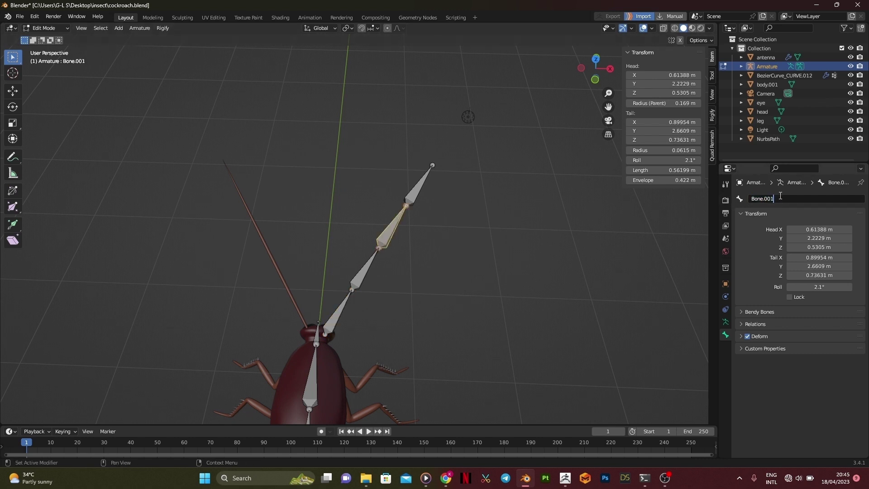
key("Return")
left_click(420, 186)
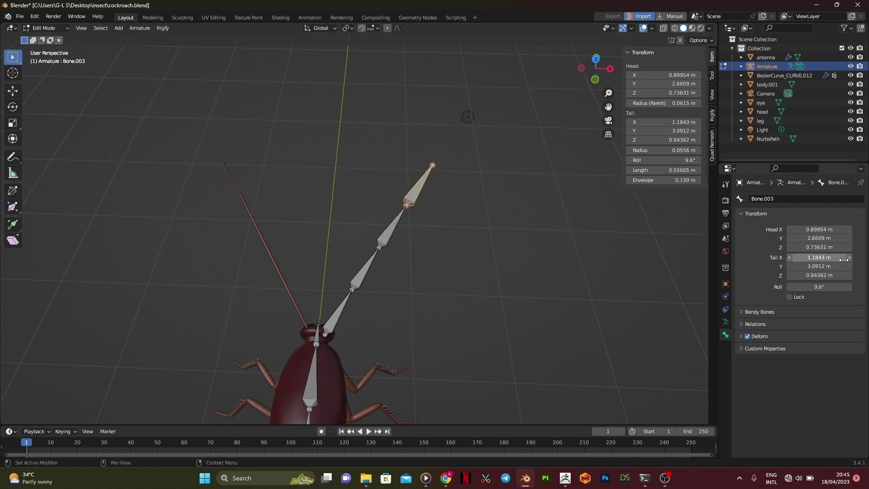
double_click(808, 198)
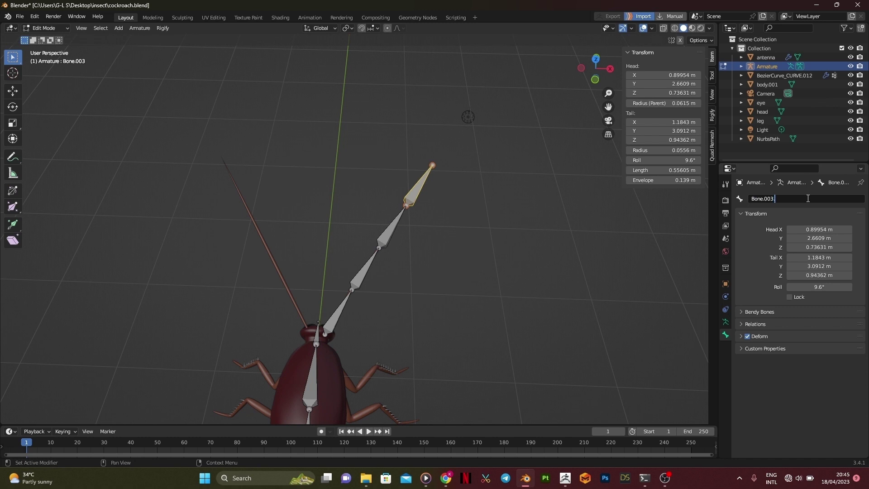
key("Return")
Select all four antenna bones and mirror them onto the opposite antenna with Symmetrize
left_click(753, 313)
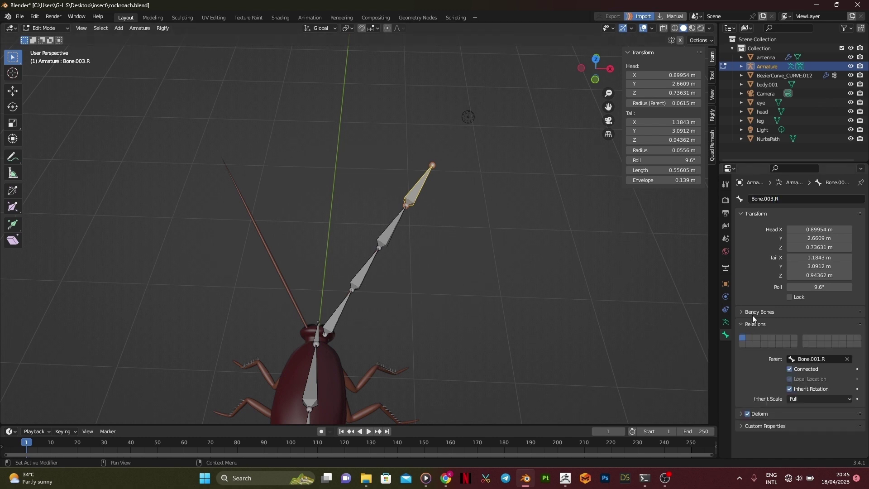
left_click(139, 28)
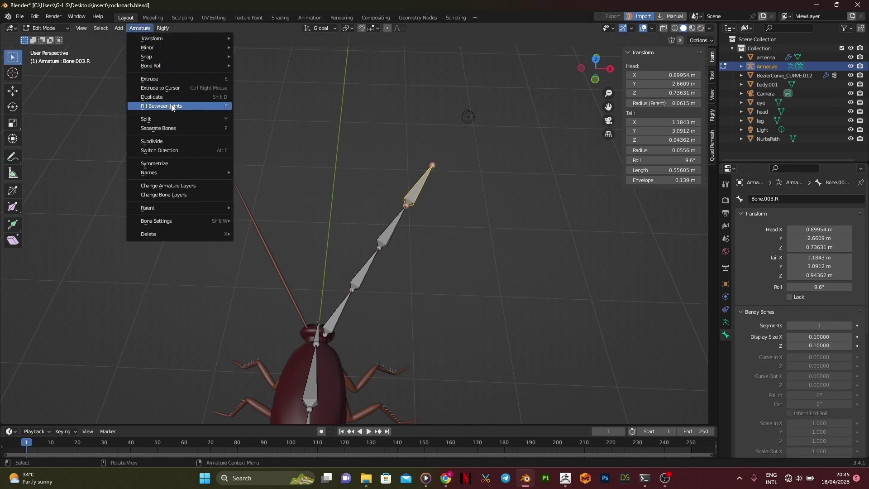
left_click(141, 28)
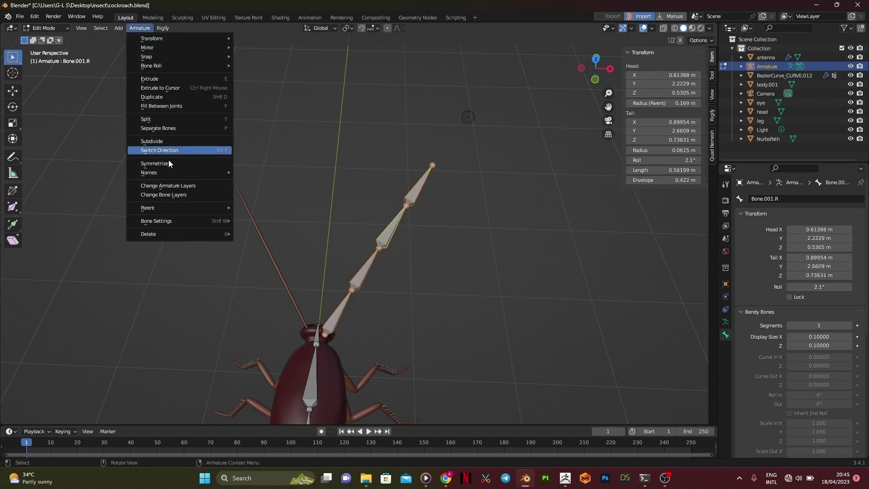
left_click(149, 165)
middle_click_drag(386, 200, 440, 205)
Return to Object Mode and generate the Rigify rig from the armature
key("Tab")
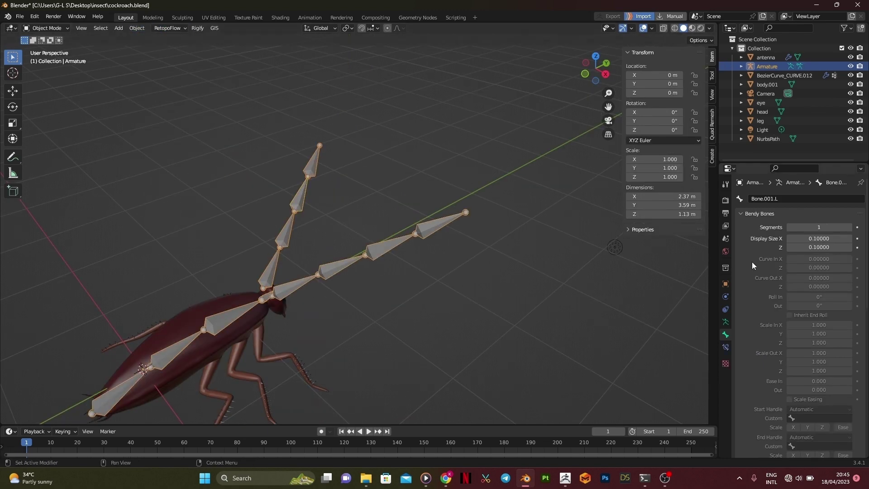
scroll(758, 378, "down", 6)
left_click(725, 321)
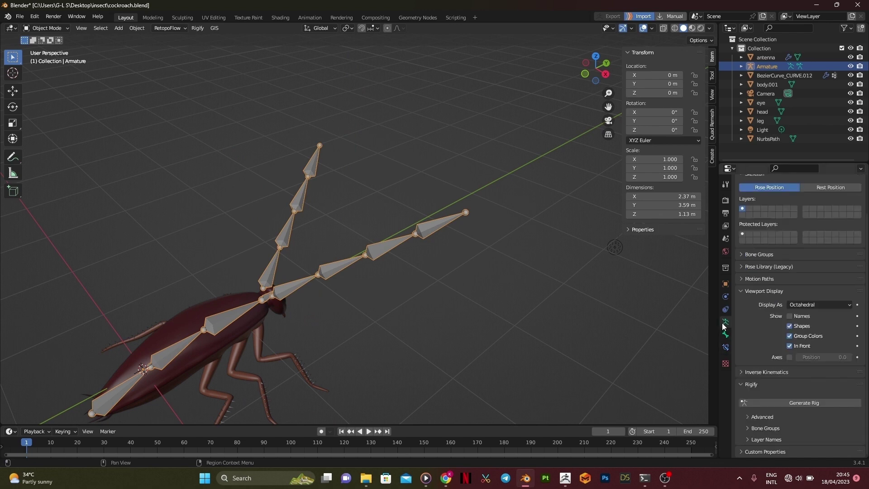
left_click(797, 404)
middle_click_drag(247, 210, 271, 172)
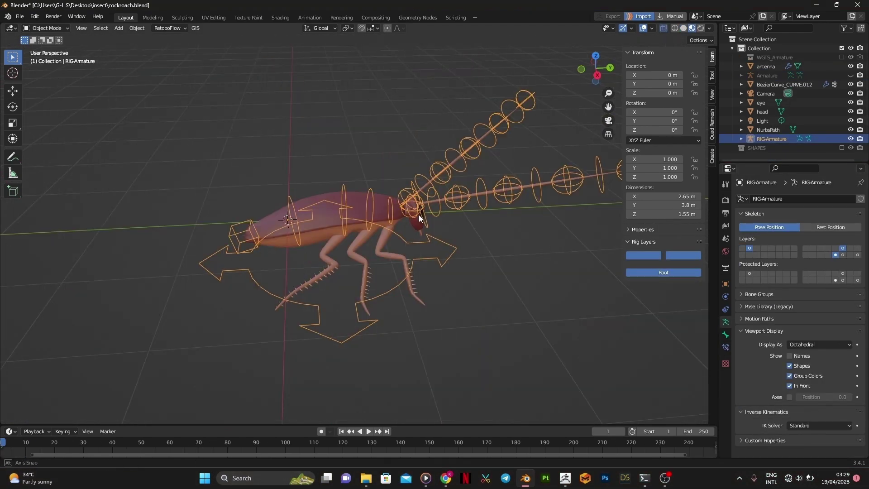
middle_click_drag(419, 215, 444, 259)
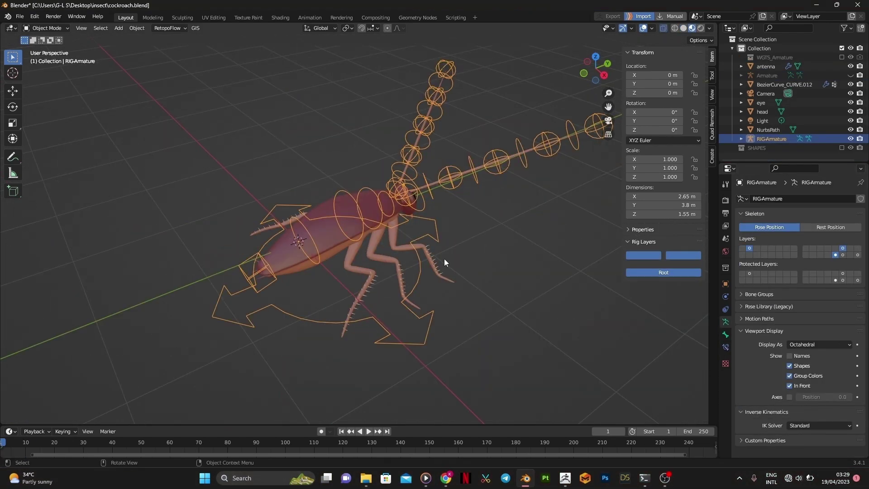
Add a single bone to the generated rig in Edit Mode and rotate it -90° about the global X axis
key("Tab")
key("shift+a")
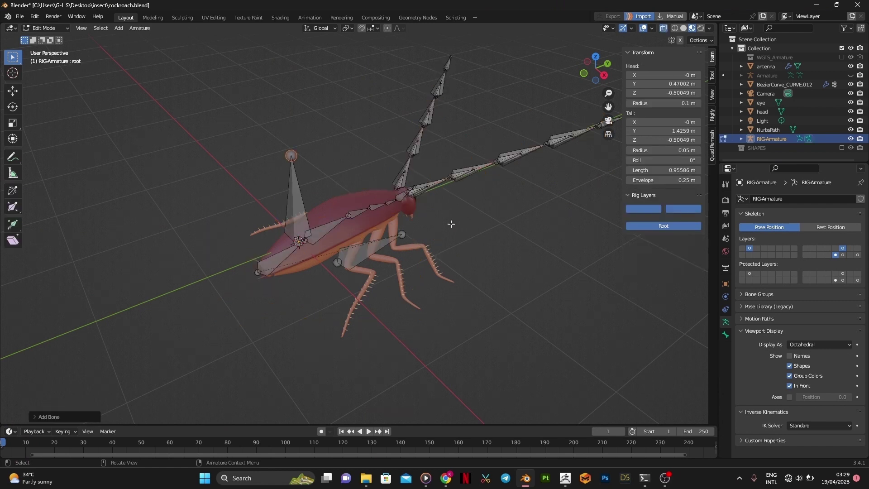
type("r")
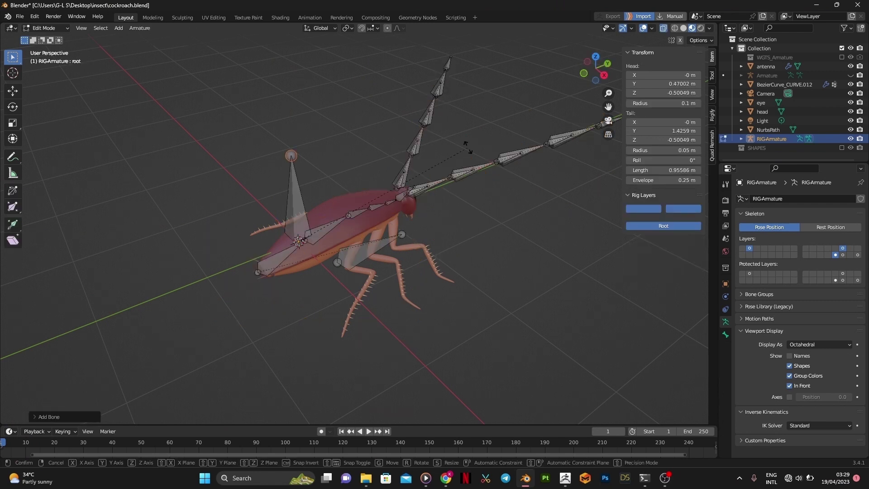
type("x")
type("90")
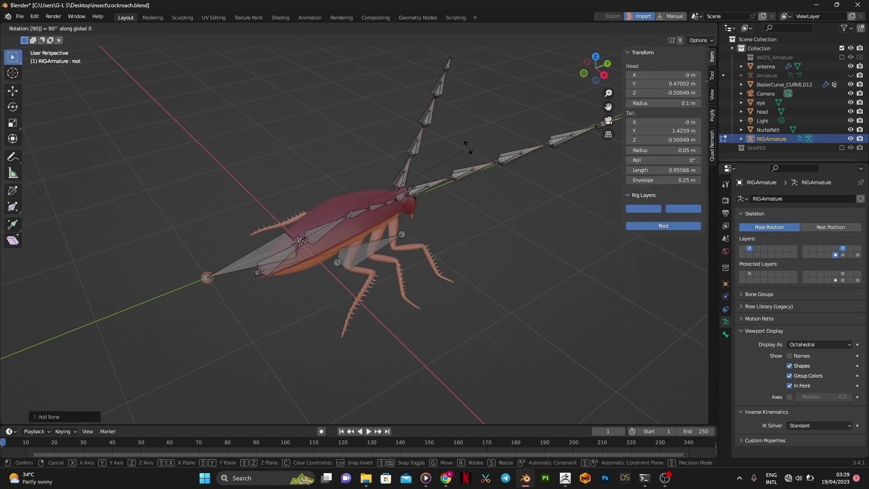
key("BackSpace")
key("BackSpace")
key("minus")
type("90")
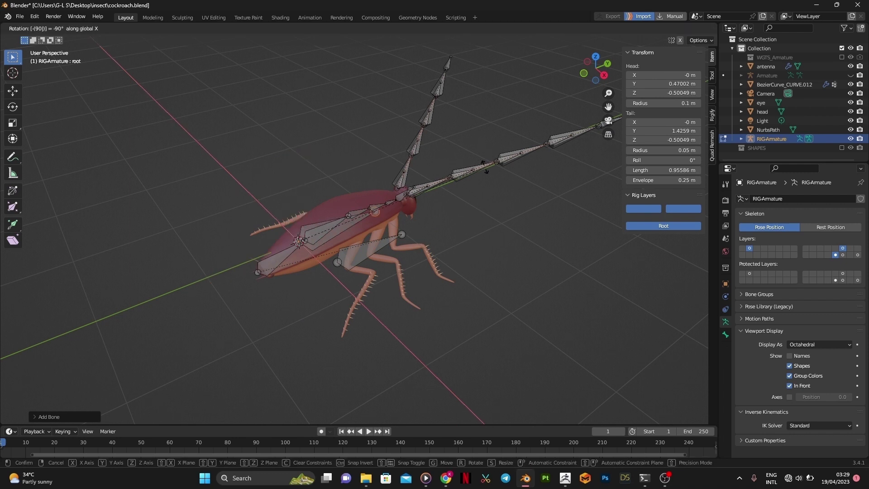
key("Return")
In top view, move the new bone to the base of the +X front leg and place its end at the leg's first bend
left_click(596, 56)
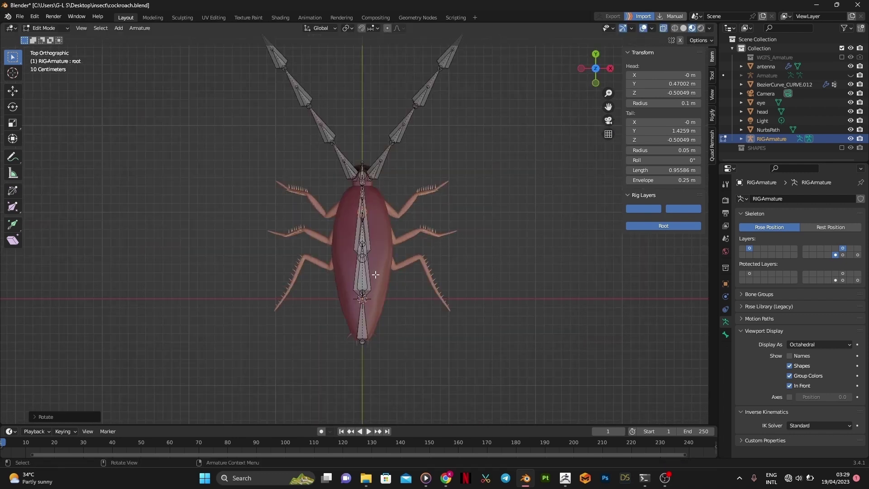
key("shift+a")
key("g")
left_click(384, 115)
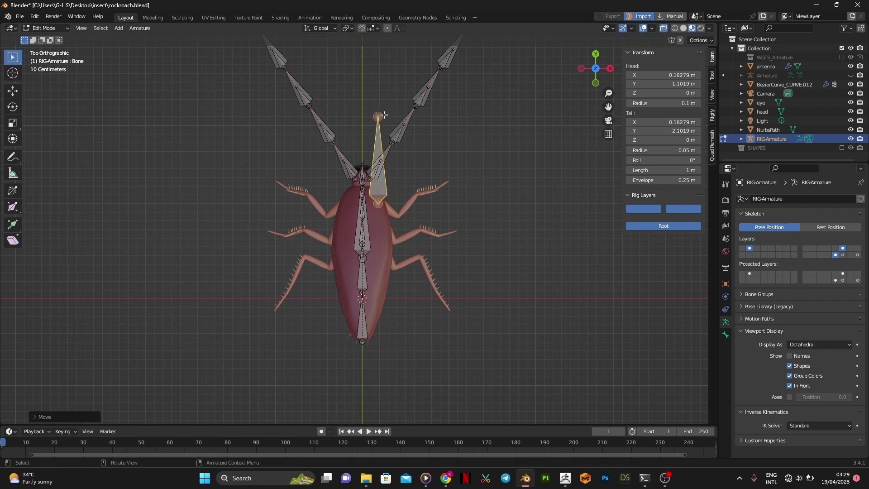
left_click(384, 115)
key("g")
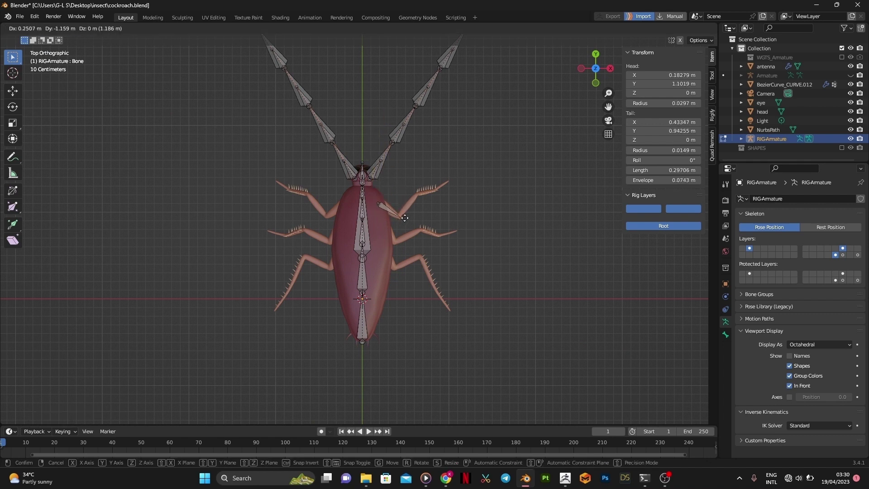
left_click(404, 218)
Set the rig's bones to display as Stick
scroll(404, 217, "up", 4)
left_click(819, 345)
left_click(819, 361)
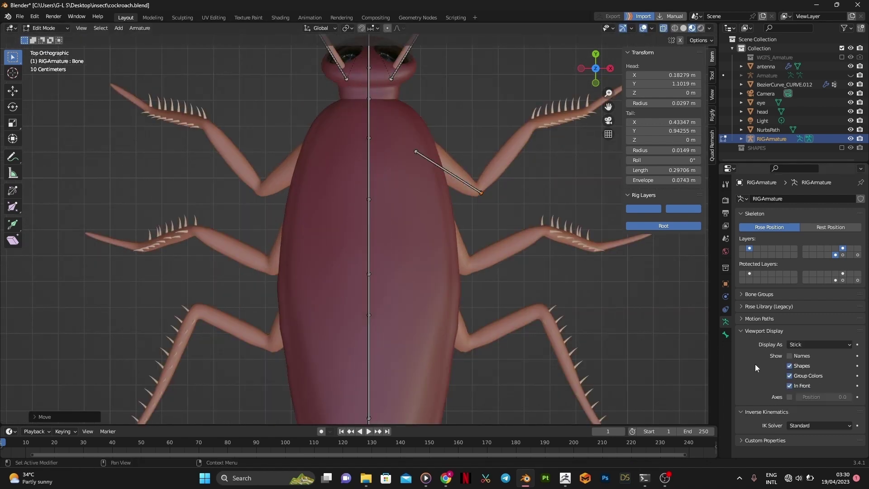
Fine-tune the front leg bone's base and end joint in top view to follow the leg's upper segment
middle_click_drag(506, 221, 468, 268, "shift")
left_click(399, 191)
key("g")
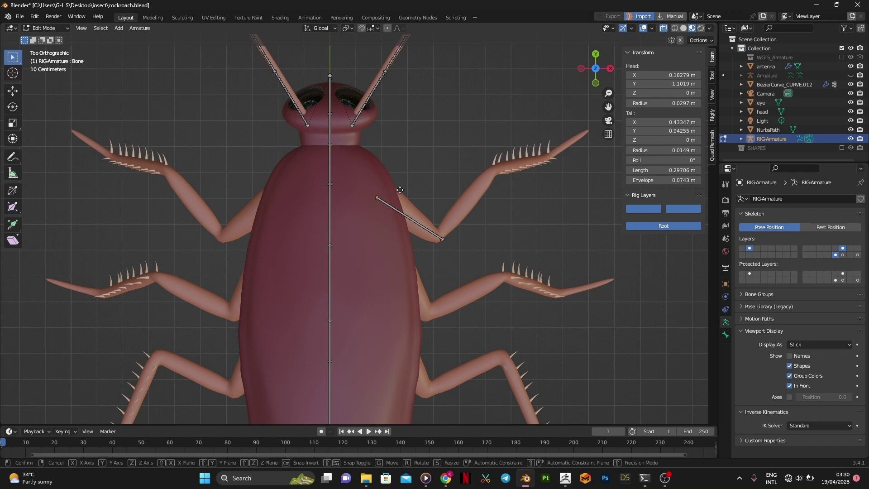
left_click(401, 188)
left_click(439, 241)
key("g")
left_click(448, 233)
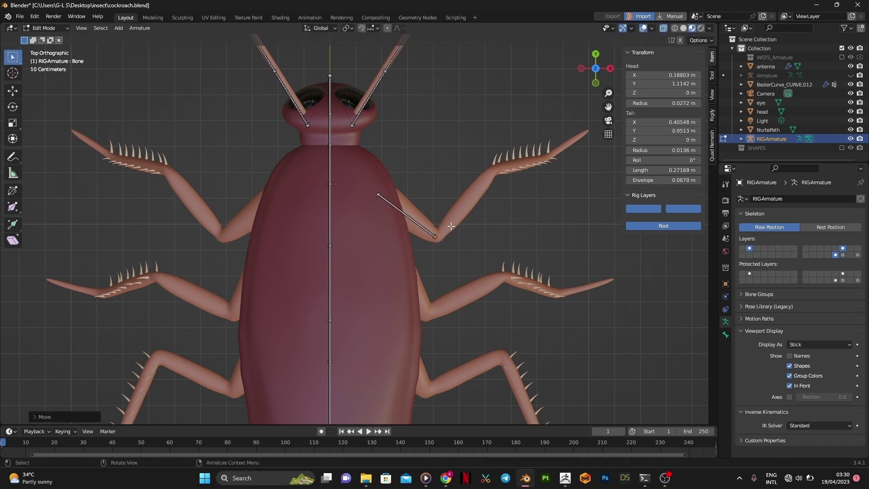
Extrude three more bones from the end joint along the +X front leg, ending at the foot's tip
key("e")
left_click(506, 163)
key("e")
left_click(566, 145)
key("e")
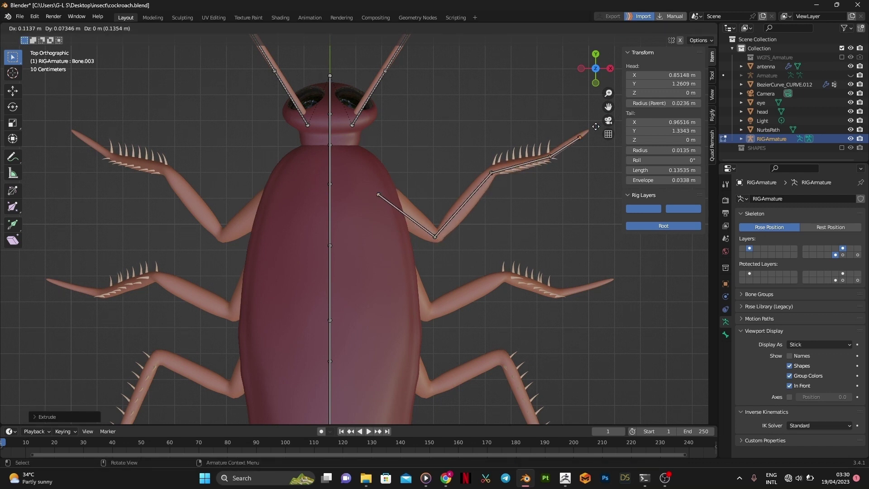
left_click(596, 127)
In right side view, lower the end joint of the +X front leg's first bone along Z to the leg's first bend
middle_click_drag(475, 232, 461, 275)
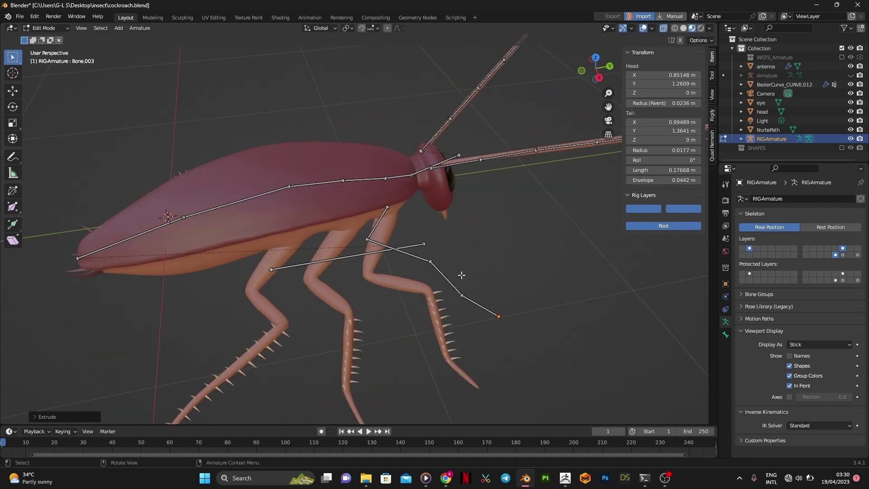
left_click_drag(602, 84, 589, 75)
left_click(595, 76)
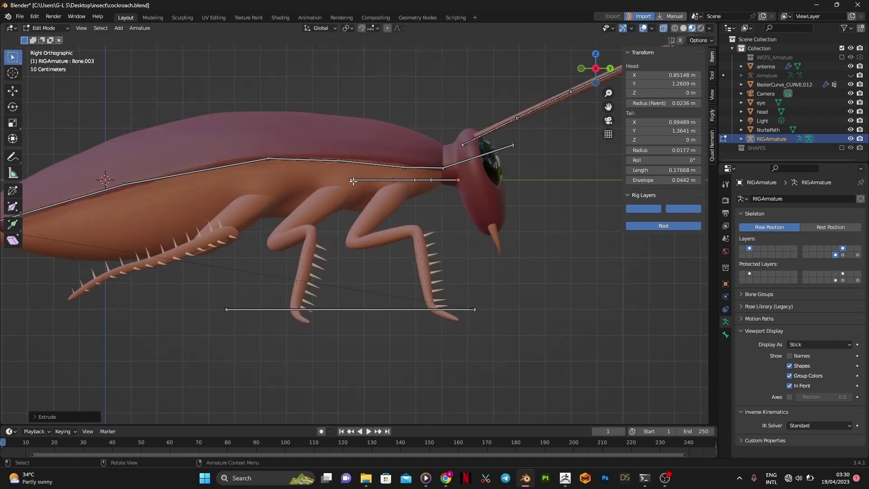
left_click(353, 181)
key("g")
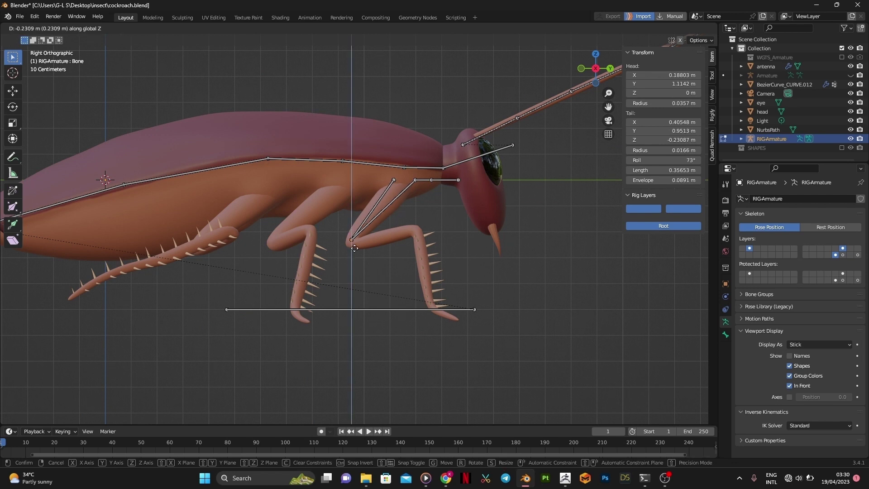
left_click(353, 248)
Lower the front leg chain's next two joints along Z to the leg's second bend and its ankle
left_click(416, 179)
key("g")
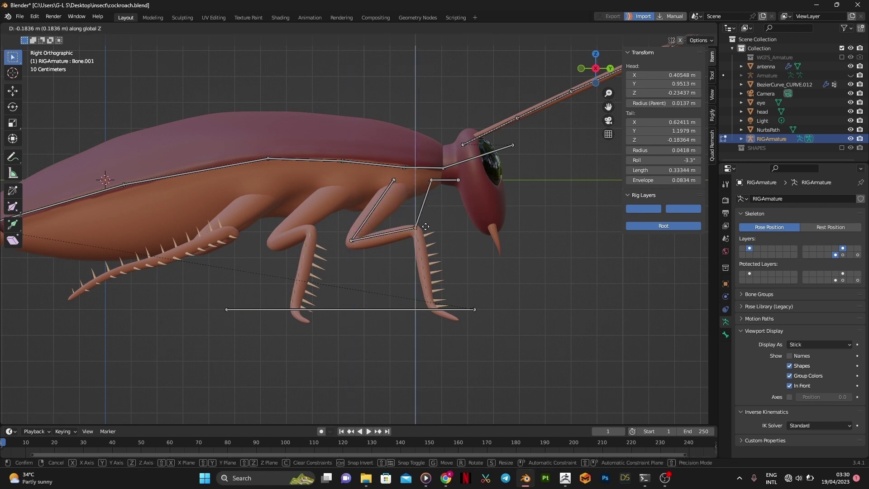
left_click(415, 230)
left_click(432, 181)
key("g")
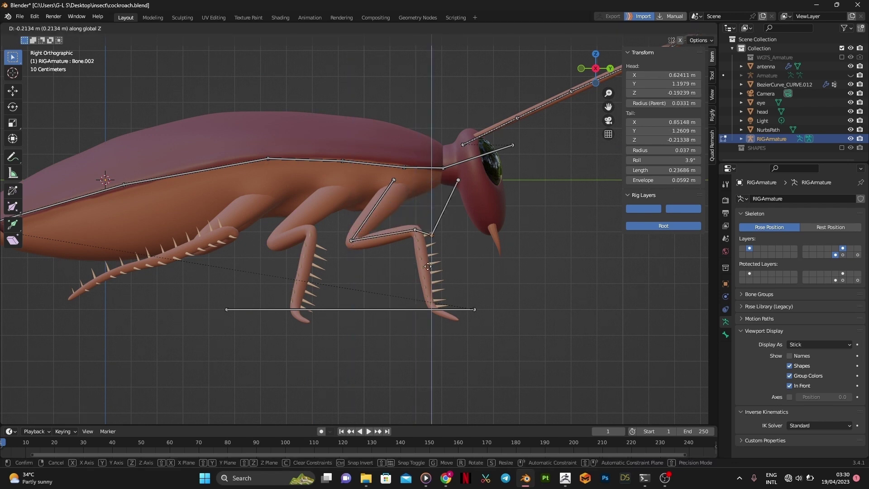
left_click(434, 312)
Move the end of the front leg's last bone down to the tip of the foot in right side view
scroll(435, 312, "up", 1)
left_click(476, 174)
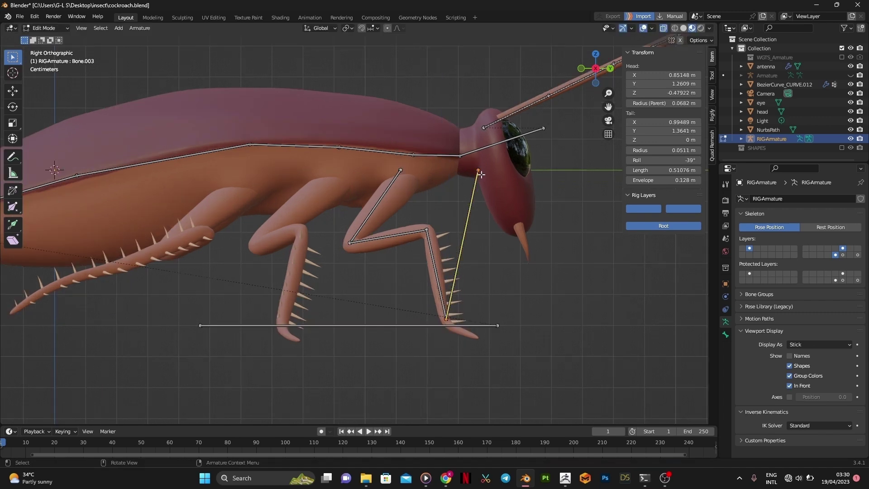
key("g")
right_click(484, 183)
left_click(492, 181)
key("g")
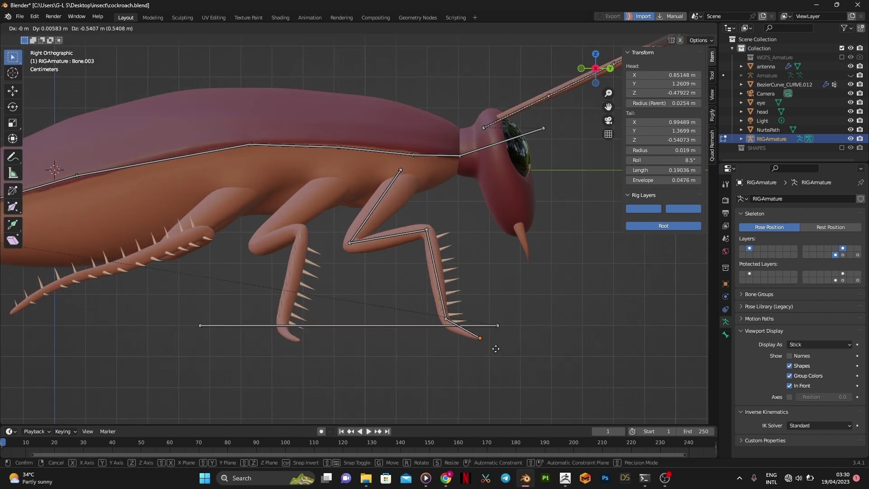
left_click(495, 349)
Fine-tune the front leg's ankle, first bend and base joints in right side view so the bones run inside the leg
left_click(447, 314)
key("g")
left_click(448, 319)
key("ctrl+z")
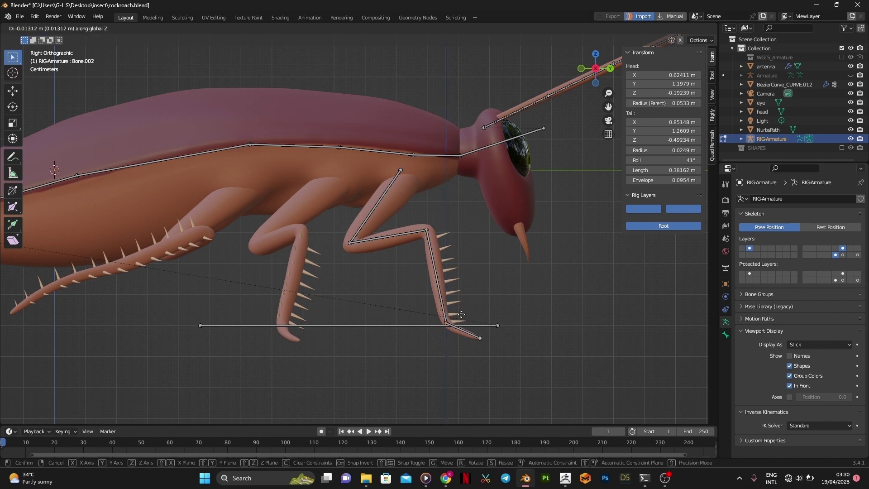
left_click(350, 245)
left_click_drag(350, 245, 357, 239)
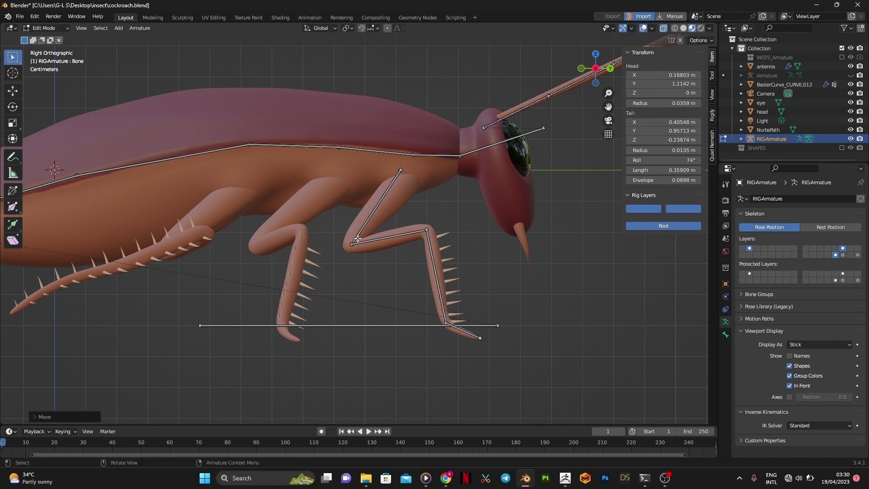
left_click_drag(399, 171, 403, 172)
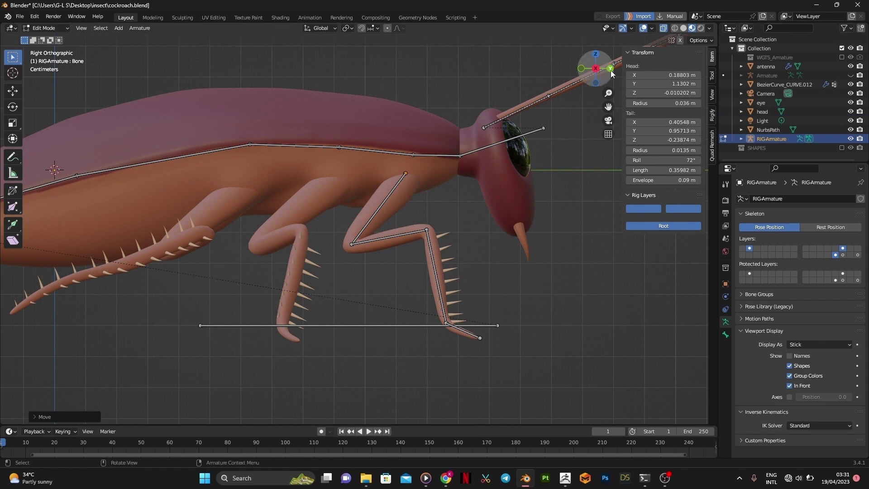
Rename the front leg's uppermost bone front.R
left_click(610, 69)
middle_click_drag(320, 237, 498, 267)
key("Tab")
key("Tab")
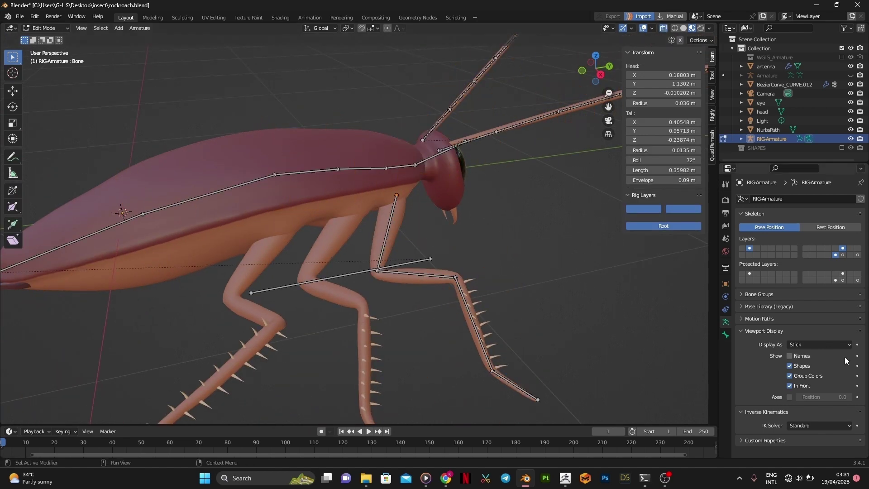
middle_click_drag(525, 344, 419, 254)
left_click(393, 229)
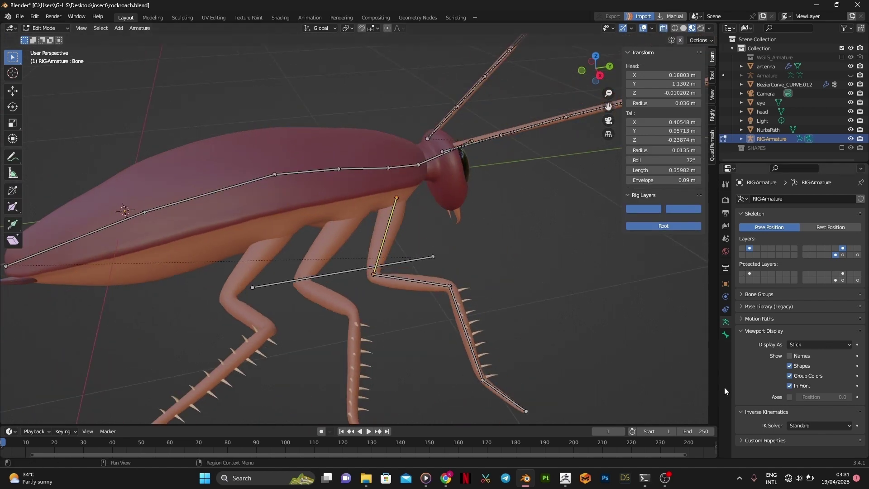
left_click(725, 335)
left_click(769, 199)
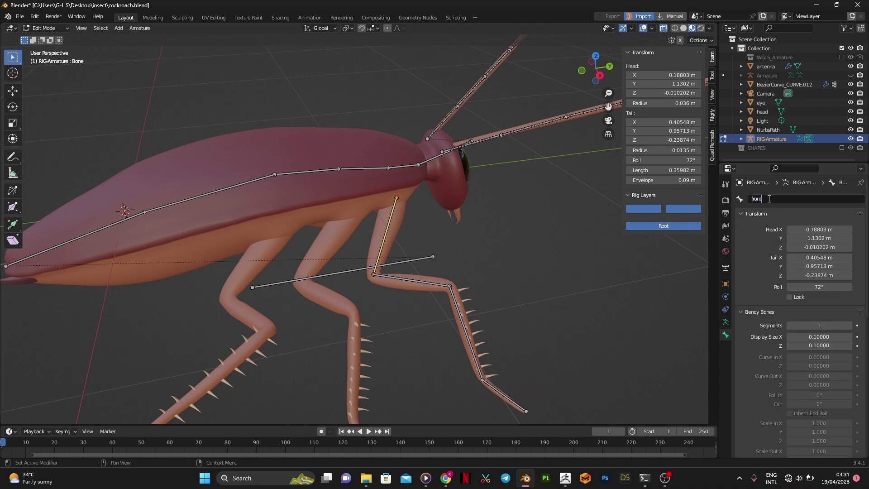
type("front.R")
key("Return")
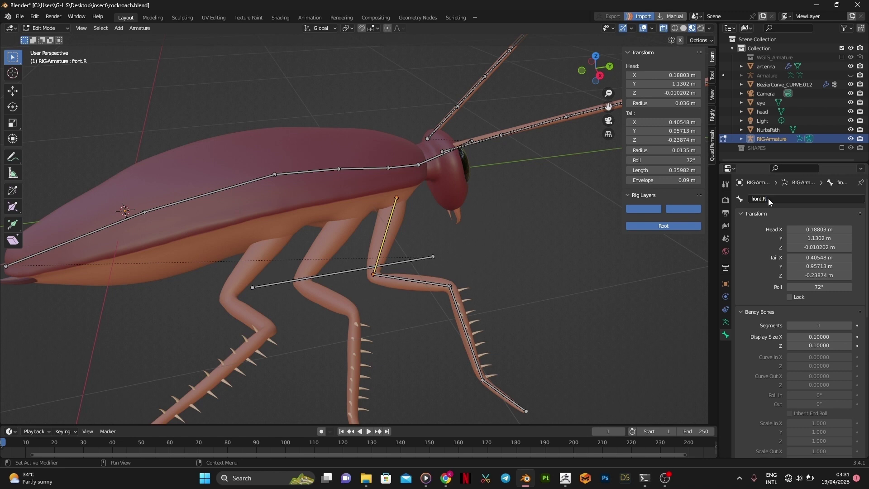
Rename the front leg's second and third bones front2.R and front3.R
left_click(430, 282)
left_click(796, 197)
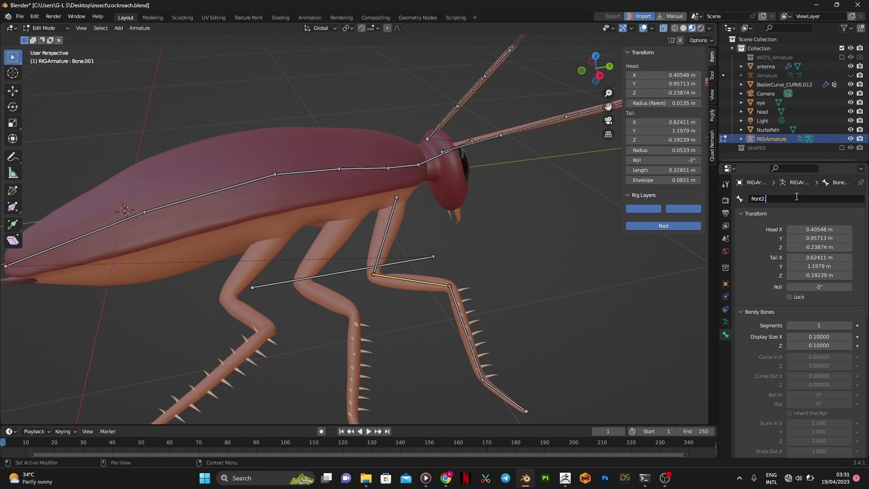
type("front2.R")
key("Return")
left_click(466, 326)
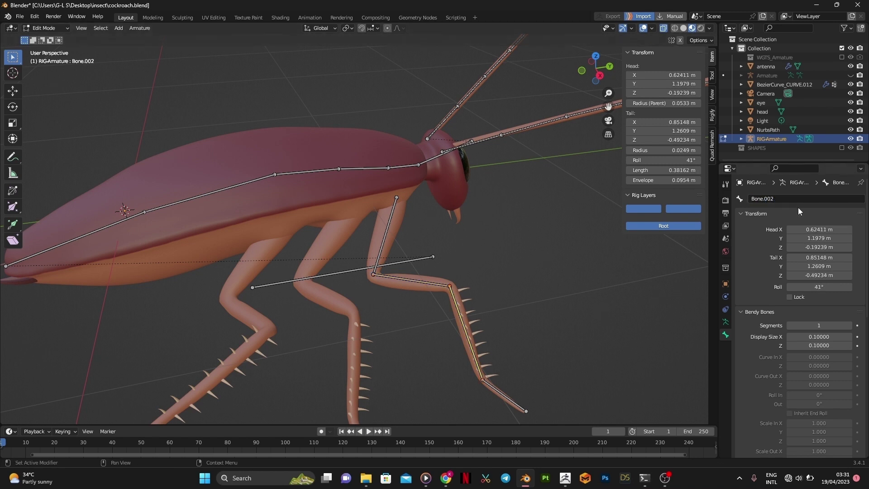
double_click(792, 198)
type("front3.")
key("Return")
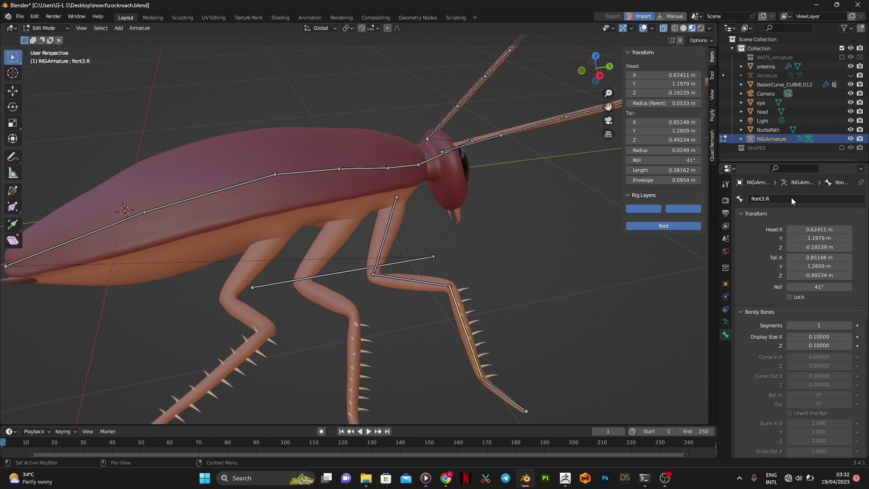
Rename the front leg's foot bone front4.R and switch to top view
left_click(500, 391)
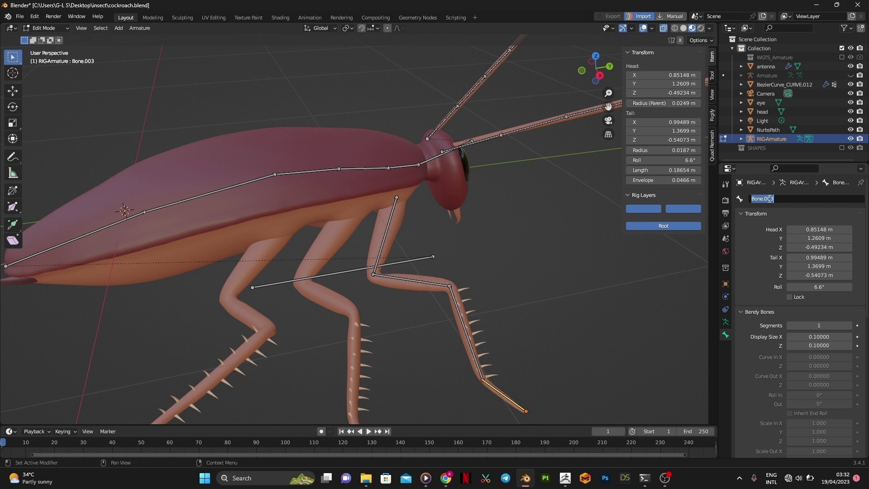
type("front4.R")
key("Return")
scroll(586, 314, "down", 2)
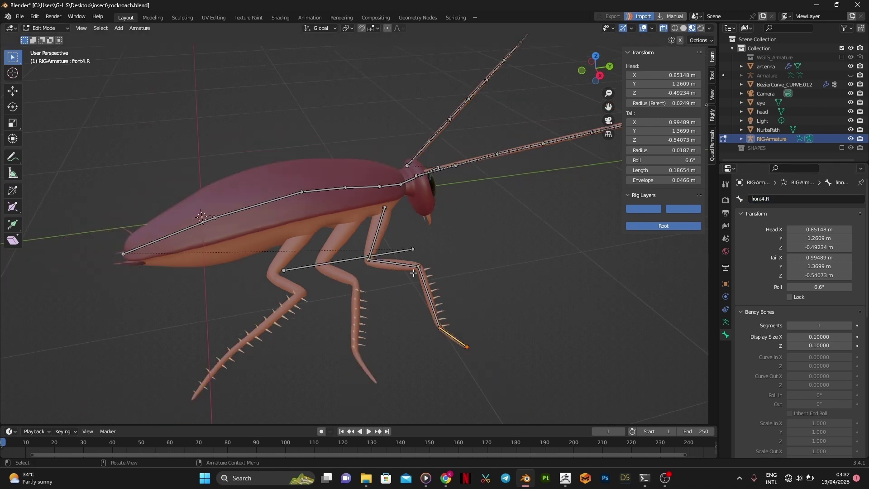
scroll(587, 314, "up", 2)
left_click(596, 57)
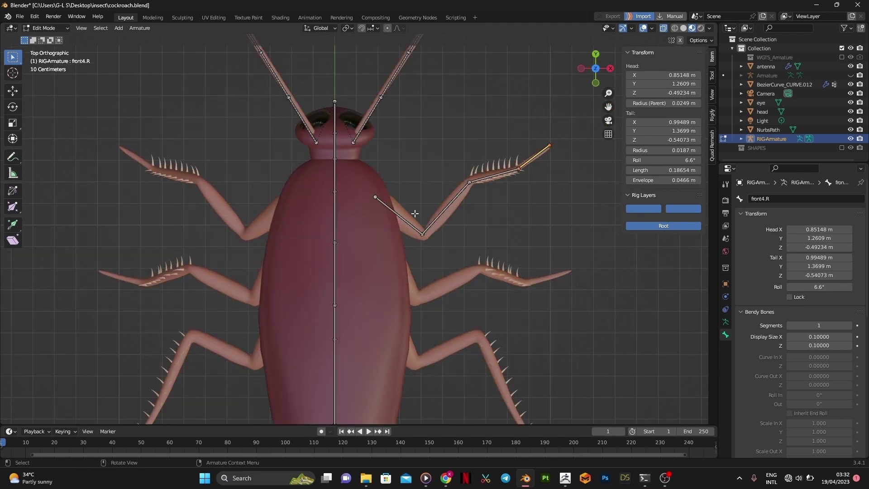
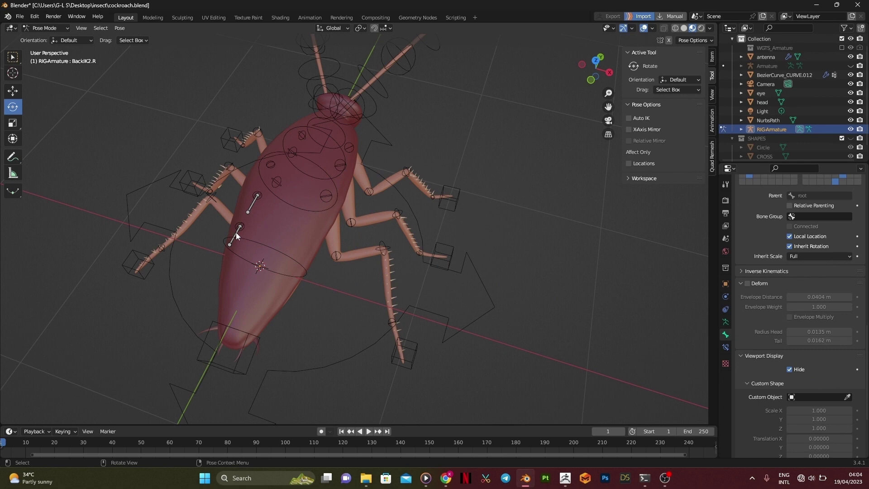
Hide the two remaining stick-shaped IK bones above the body, including MidIK2.L
left_click(235, 232)
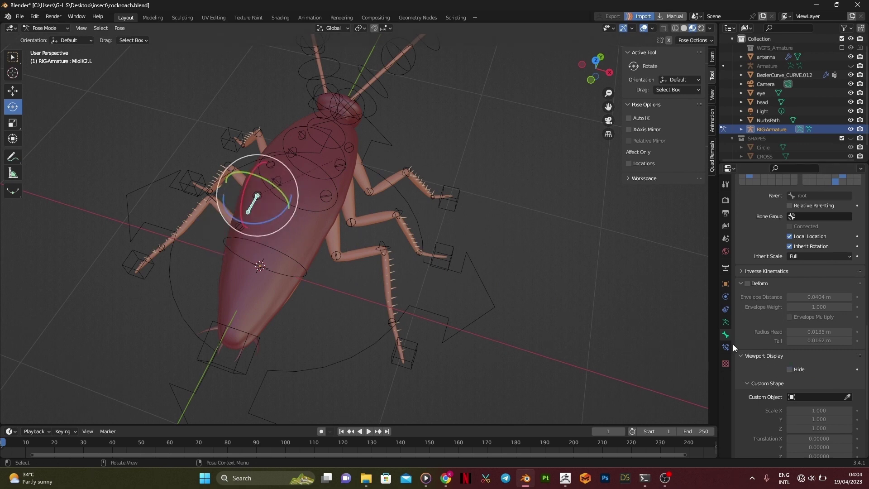
scroll(409, 214, "down", 3)
middle_click_drag(438, 335, 435, 267)
scroll(409, 215, "up", 3)
Switch the rig from Pose Mode to Object Mode and turn off X-ray display, keeping the overlays shown
left_click(417, 254)
scroll(441, 187, "up", 5)
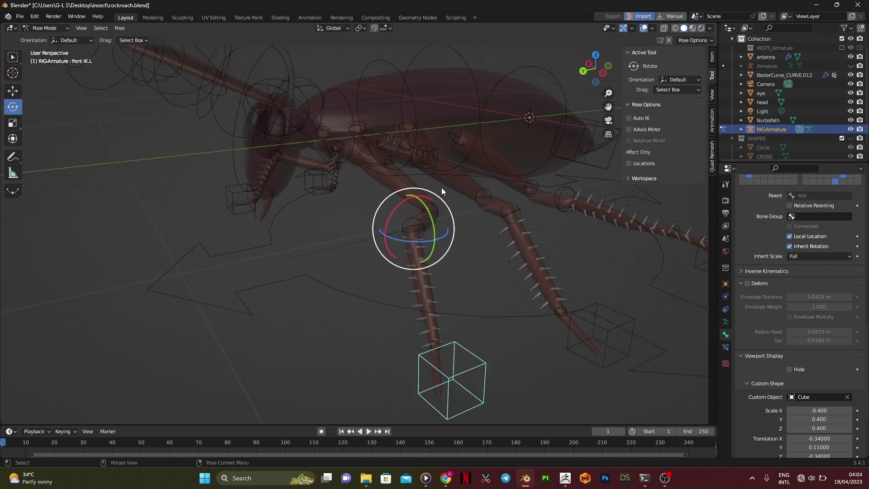
left_click(643, 28)
key("ctrl+Tab")
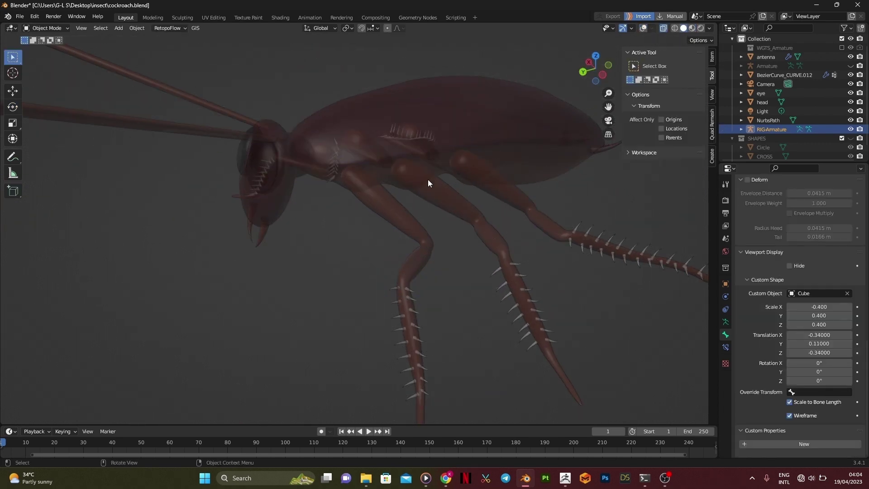
scroll(427, 179, "down", 5)
left_click(664, 28)
scroll(414, 199, "up", 2)
left_click(643, 28)
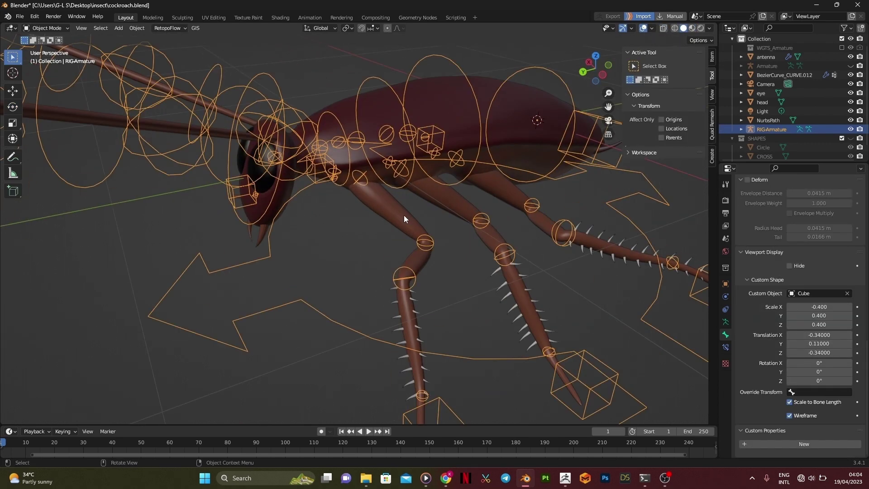
Try to parent the head mesh, which includes the body and legs, to the rig with automatic weights
middle_click_drag(403, 215, 427, 194)
left_click(426, 155, "shift")
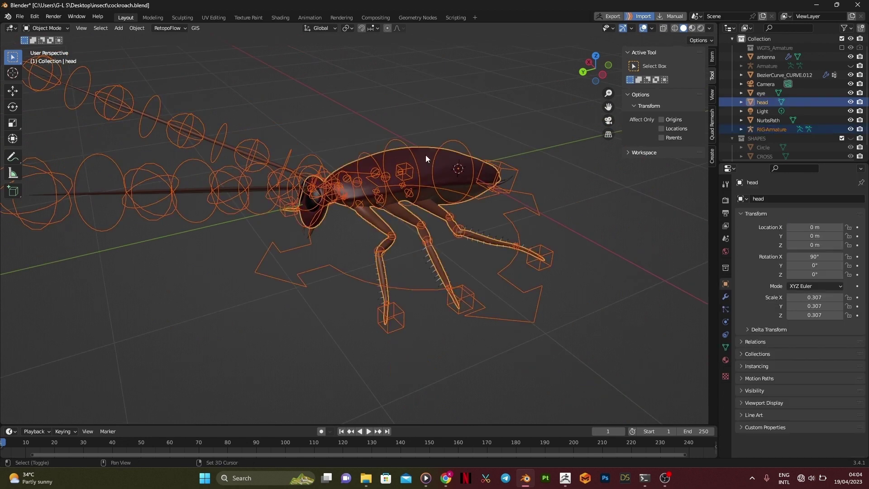
left_click(525, 286, "shift")
key("ctrl+p")
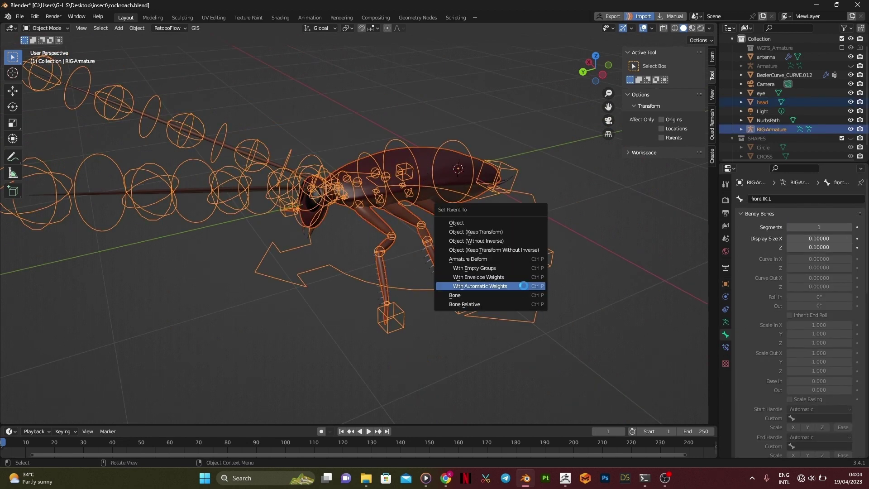
left_click(523, 286)
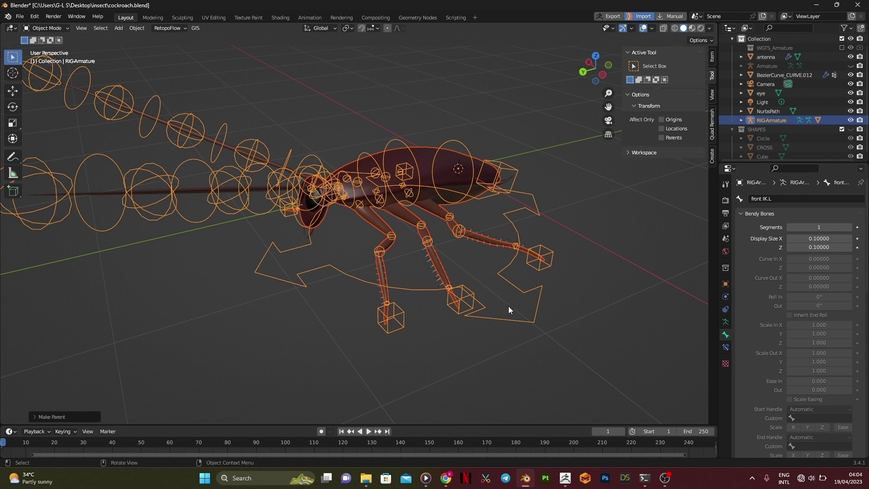
In Pose Mode, test the front leg's deformation by moving the front IK.L control, without keeping the pose
key("ctrl+Tab")
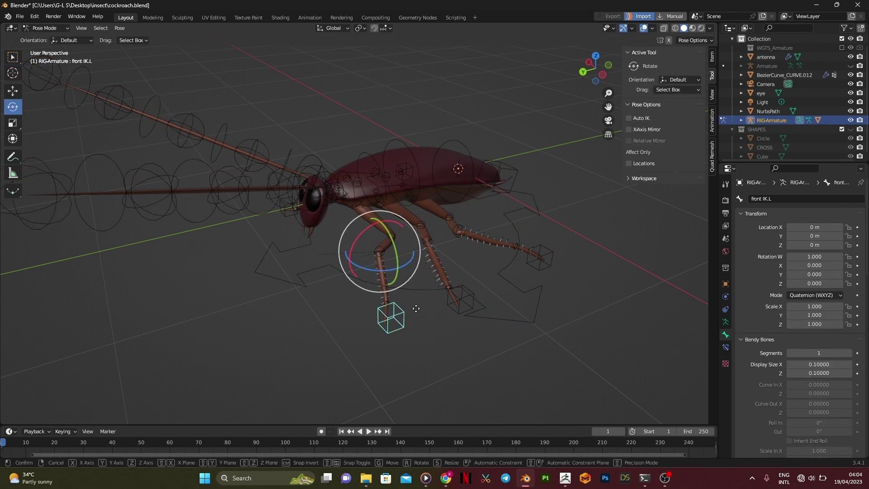
key("g")
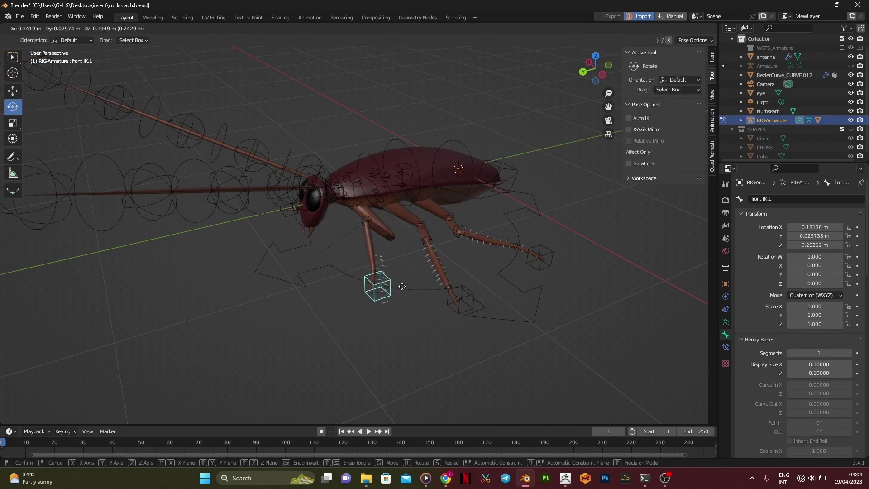
left_click(381, 328)
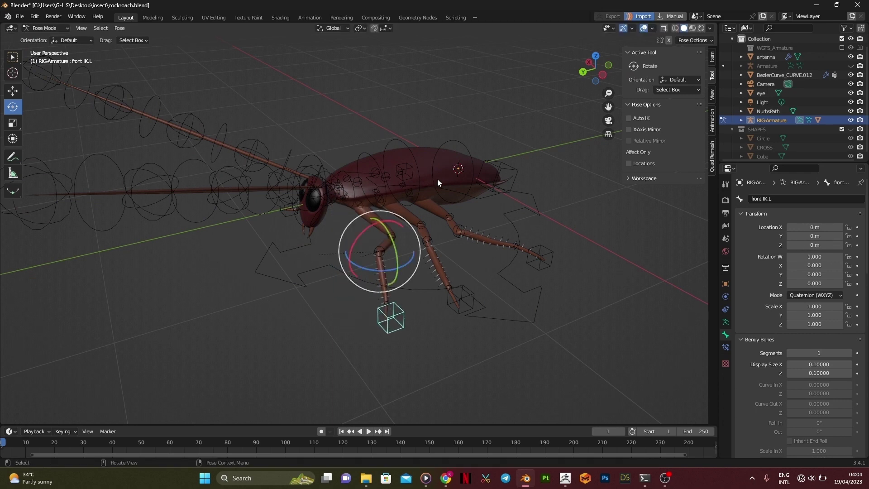
Test the body's deformation by rotating bone.02 and moving bone.01, cancelling each transform
left_click(439, 175)
left_click(595, 81)
left_click_drag(590, 58, 341, 233)
key("r")
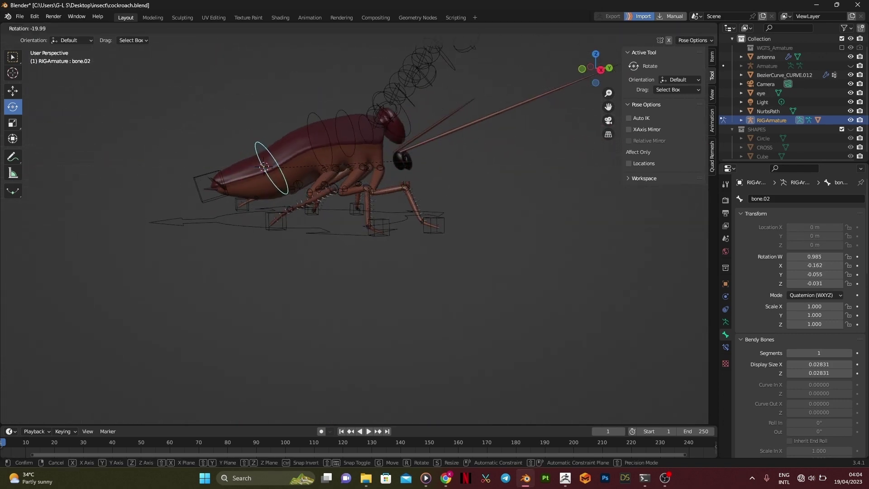
right_click(420, 174)
left_click(211, 186)
key("g")
right_click(459, 152)
Undo the pose tests and the automatic-weights parenting of the head mesh
middle_click_drag(354, 214, 446, 255)
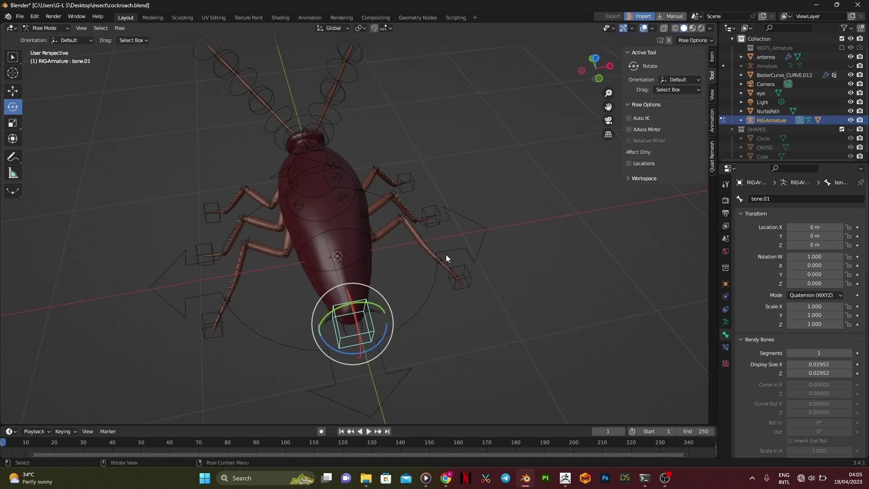
key("ctrl+z")
key("ctrl+z")
key("ctrl+z")
key("ctrl+z")
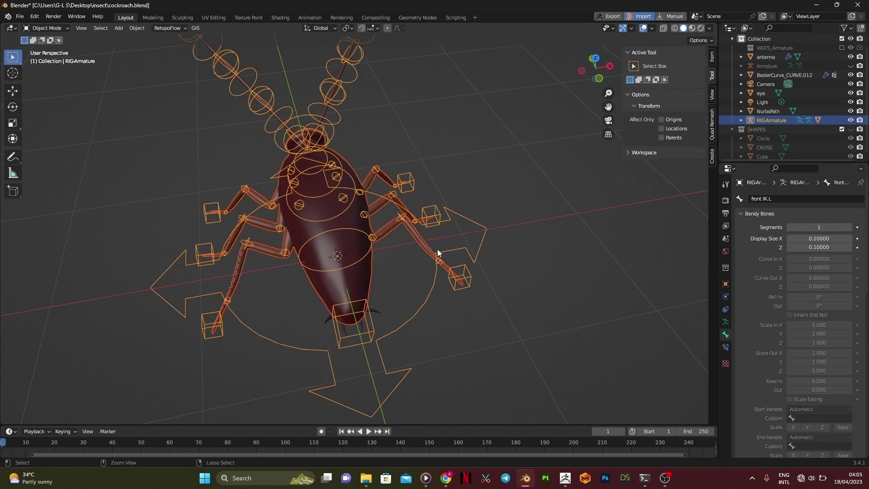
In Edit Mode, parent both front upper-leg bones of RIGArmature to the spine bone bone.004, keeping their offset
middle_click_drag(399, 251, 393, 279)
left_click(389, 223)
key("Tab")
scroll(398, 220, "up", 5)
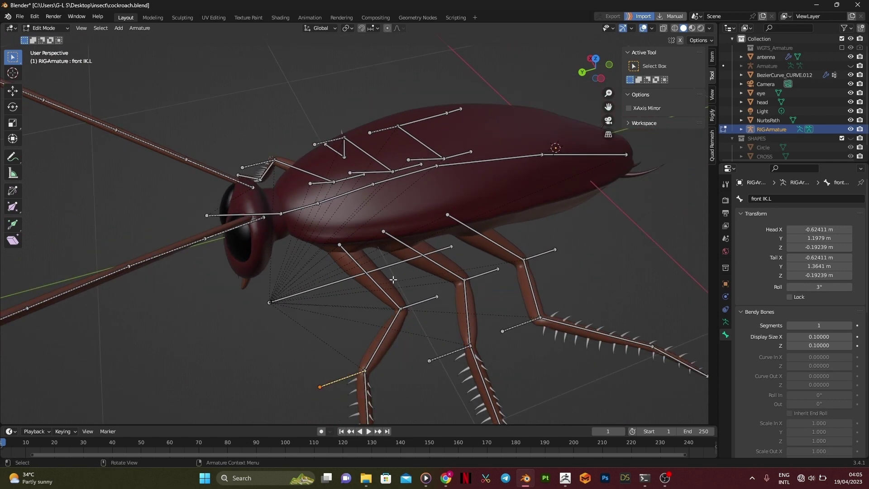
scroll(393, 279, "down", 2)
scroll(356, 255, "up", 3)
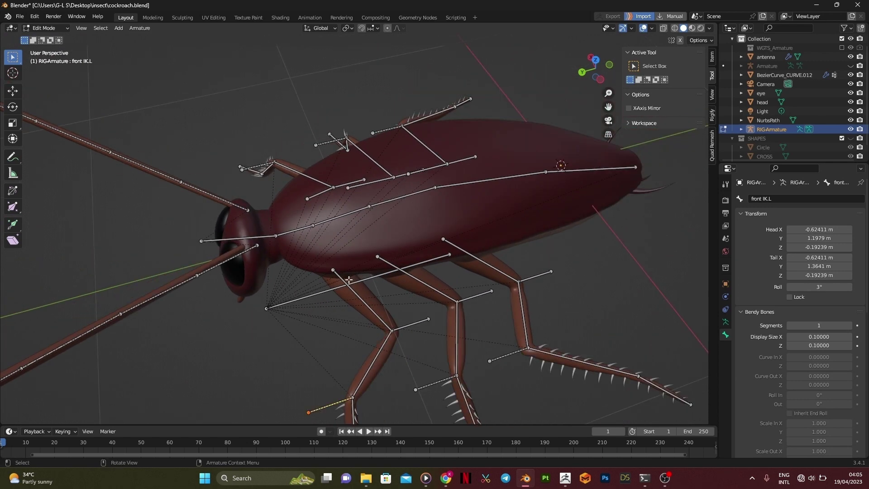
left_click_drag(339, 255, 458, 278)
left_click(295, 185, "shift")
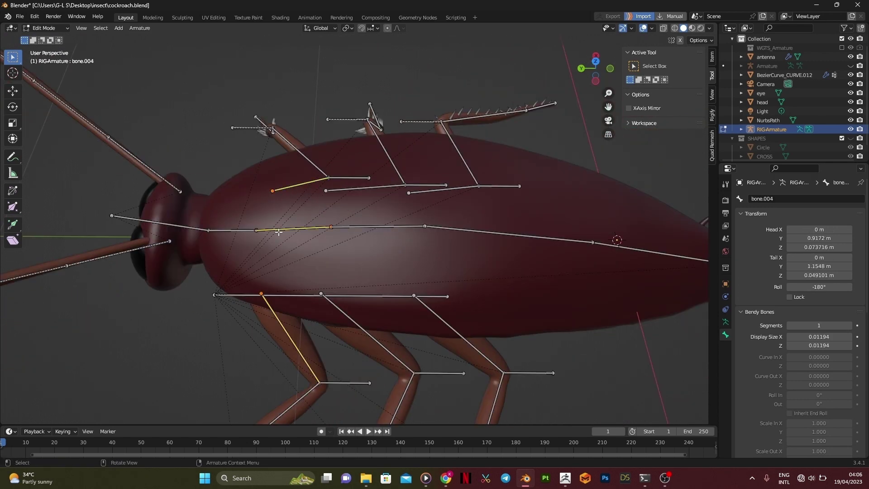
key("ctrl+p")
left_click(284, 231)
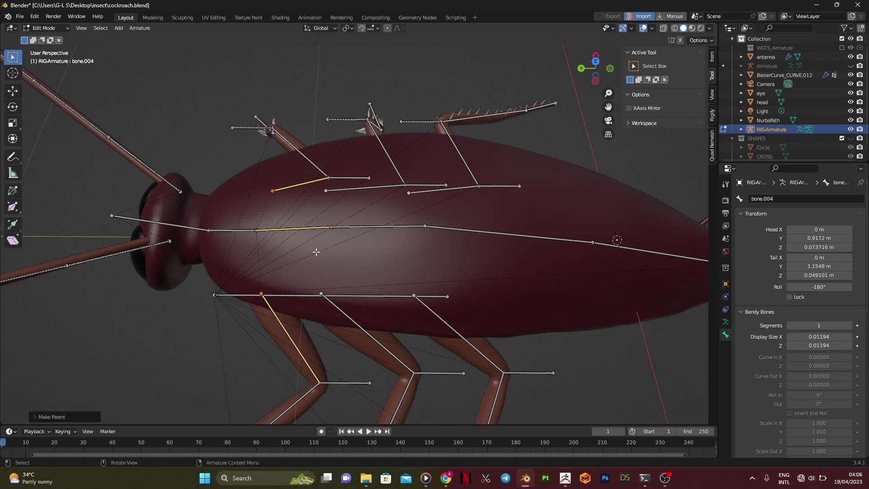
Parent both middle upper-leg bones to the spine bone bone.03 with Keep Offset
left_click(352, 312)
left_click(372, 198, "shift")
middle_click_drag(372, 198, 374, 239)
key("ctrl+p")
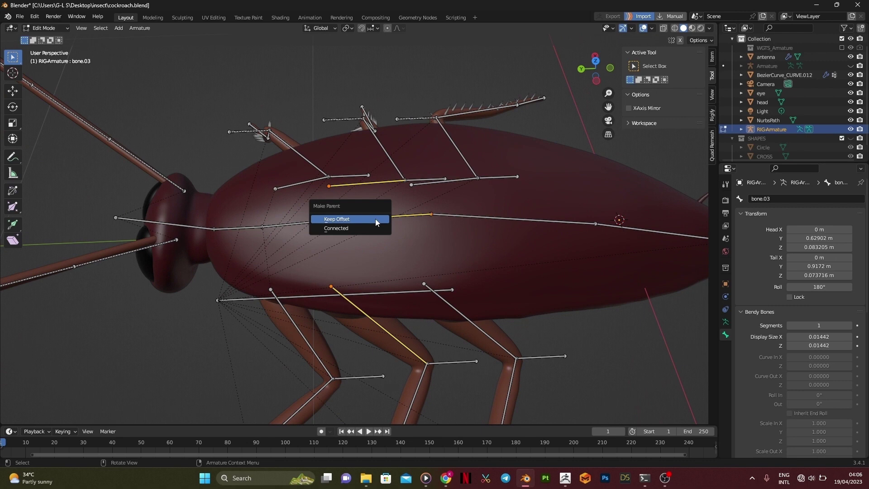
left_click(376, 221)
Parent both rear upper-leg bones to the spine bone directly behind bone.03, keeping their offset
left_click(449, 305)
middle_click_drag(466, 215, 524, 213)
key("ctrl+p")
left_click(459, 282)
In Pose Mode, test whether the leg bones follow the body by moving bone.01, without keeping the pose
key("Tab")
key("ctrl+Tab")
left_click(648, 226)
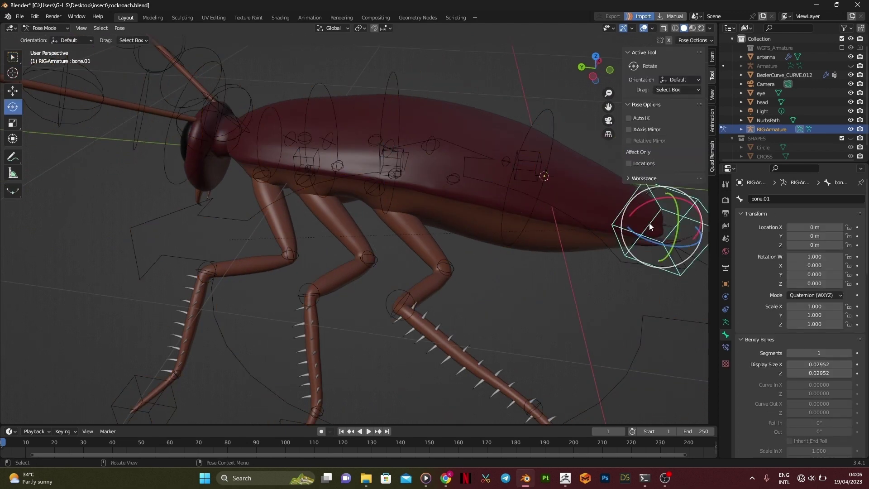
key("g")
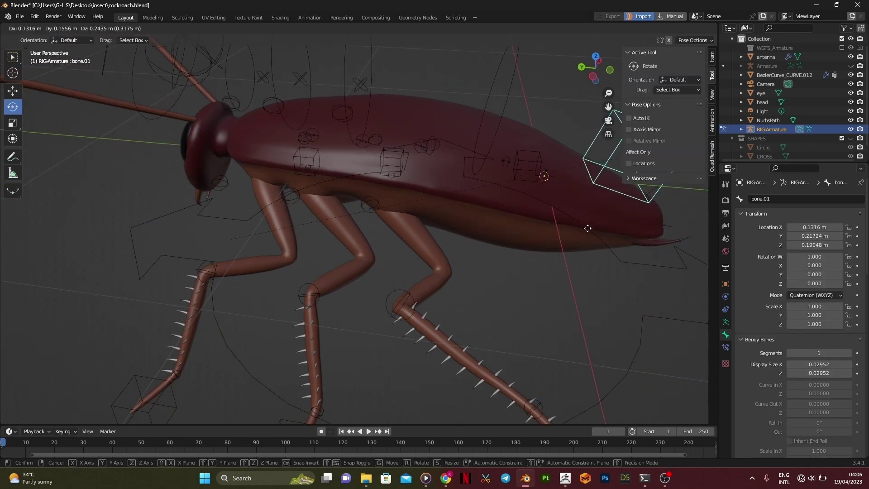
key("Escape")
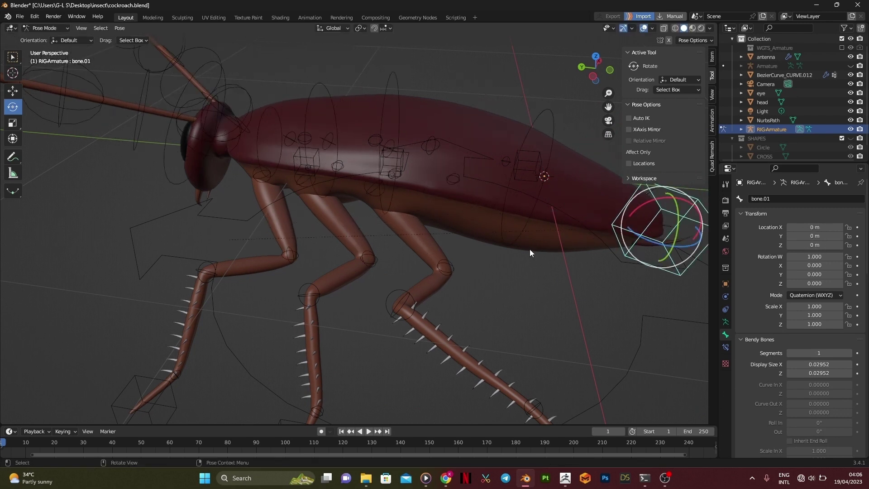
In Object Mode, try to parent the head mesh to RIGArmature with automatic weights
scroll(536, 276, "down", 3)
key("ctrl+Tab")
left_click(517, 235, "shift")
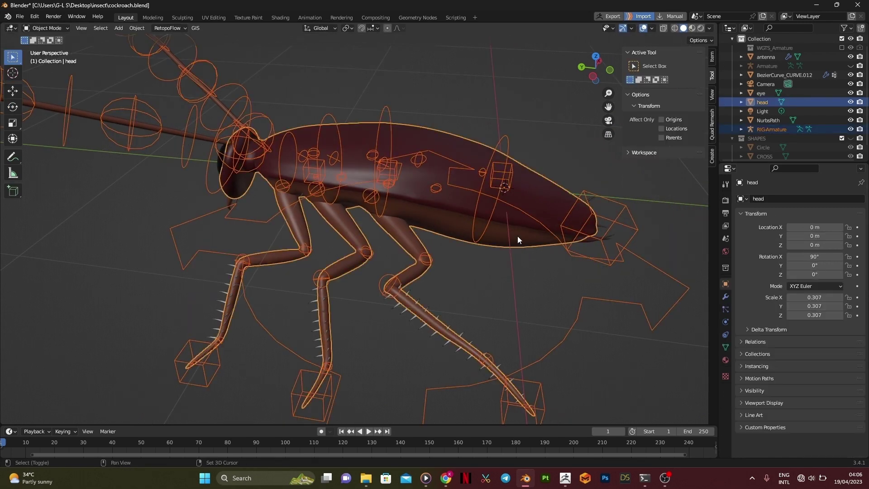
left_click(578, 256, "shift")
key("ctrl+p")
left_click(576, 257)
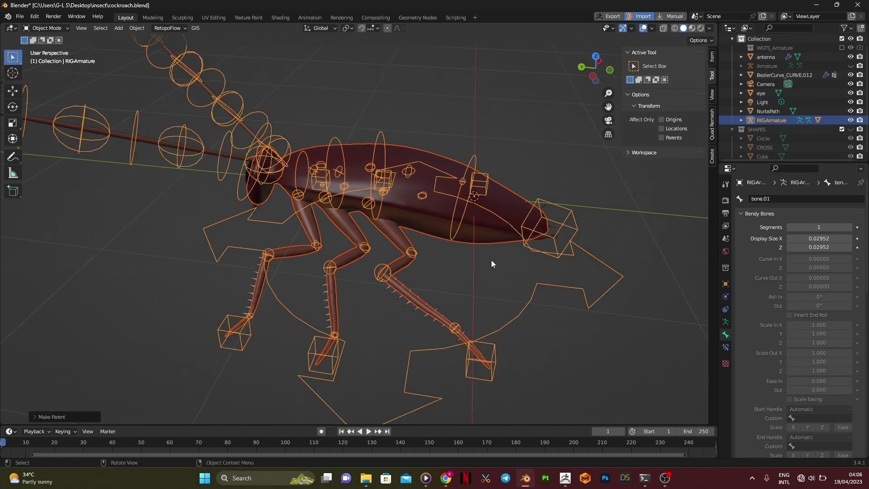
Test the mesh deformation in Pose Mode by moving bone.01 from both sides of the body, cancelling each move
key("ctrl+Tab")
key("g")
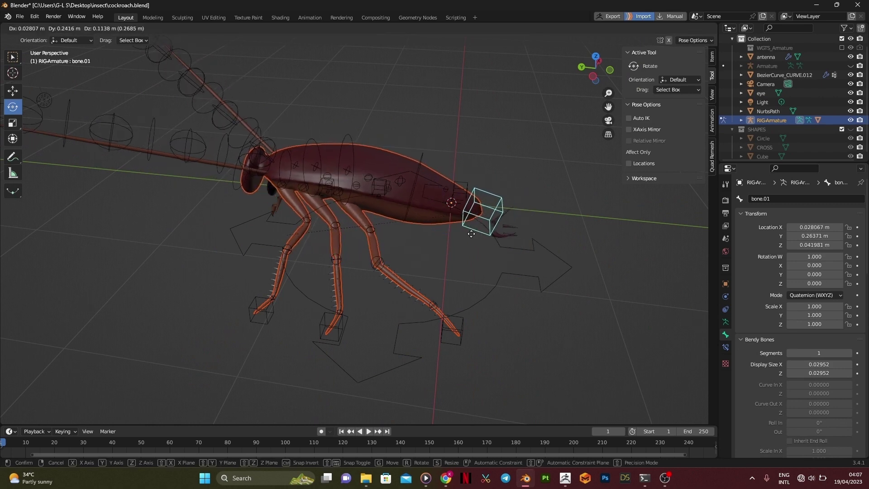
mouse_move(498, 225)
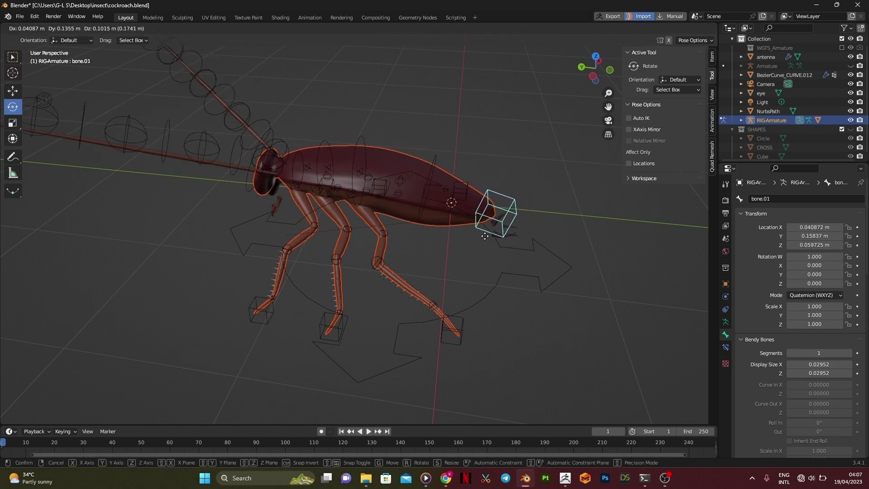
key("Escape")
middle_click_drag(446, 236, 344, 213)
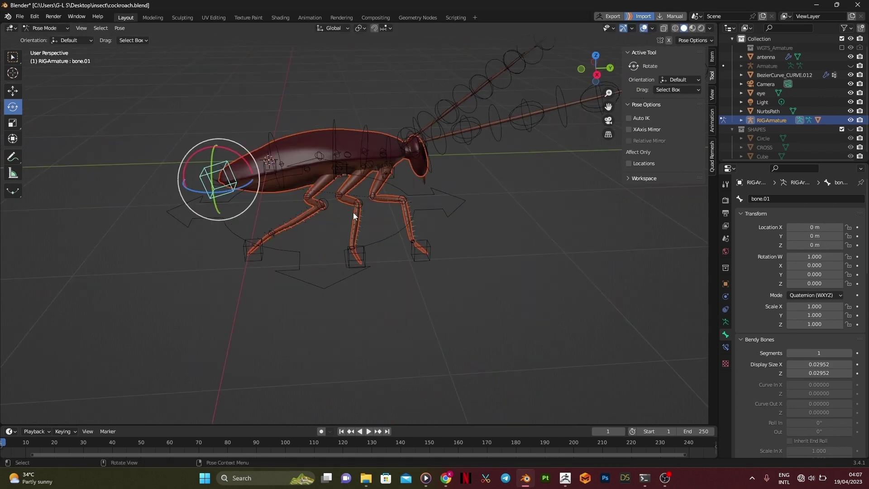
key("g")
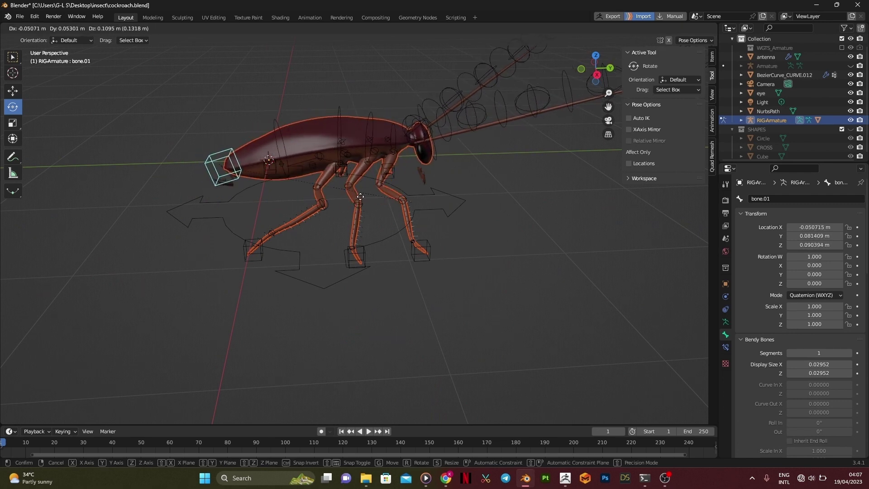
mouse_move(357, 195)
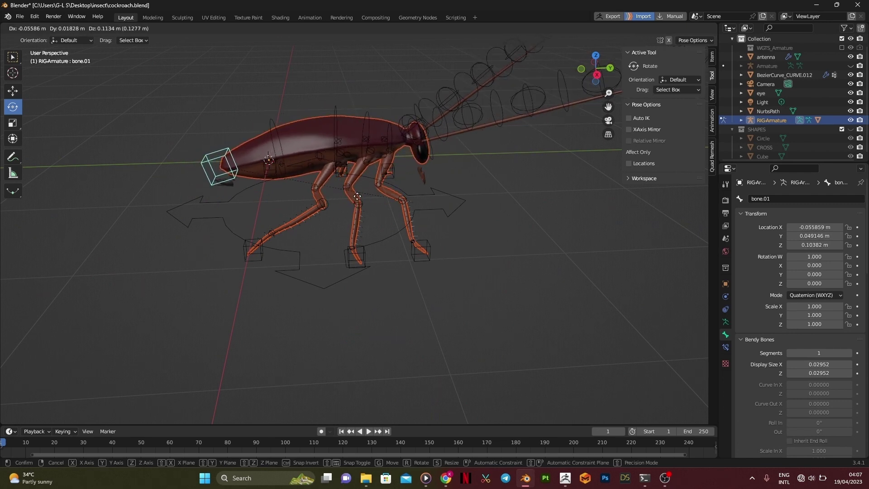
key("Escape")
Test the middle leg's deformation by moving and rotating the Mid IK.R control, finishing with the foot moved outward
left_click(356, 253)
key("g")
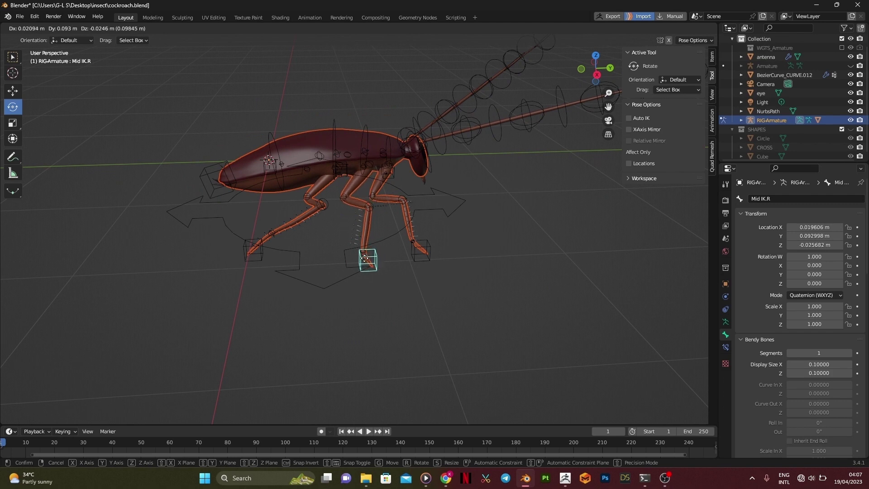
right_click(374, 233)
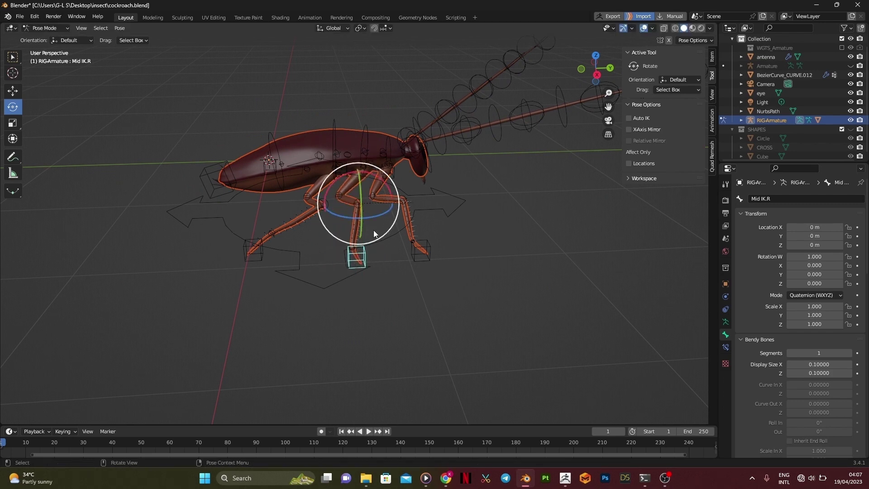
left_click_drag(374, 217, 386, 231)
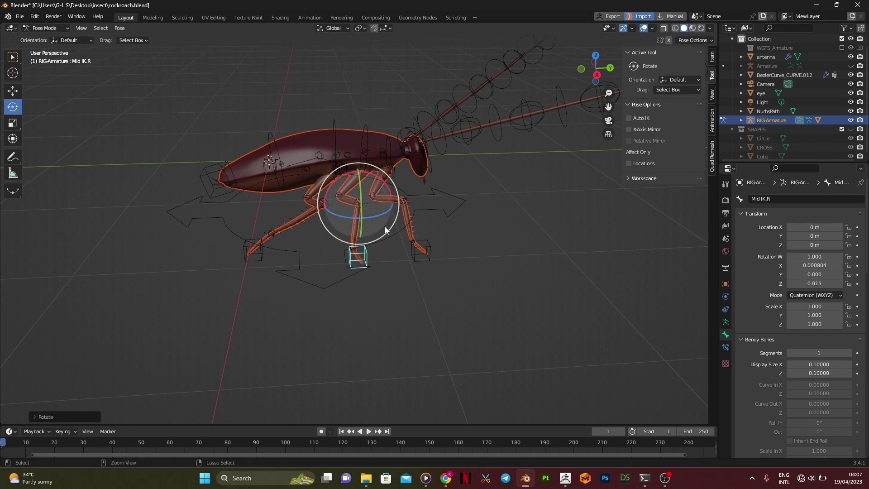
key("ctrl+z")
middle_click_drag(386, 230, 423, 257)
key("g")
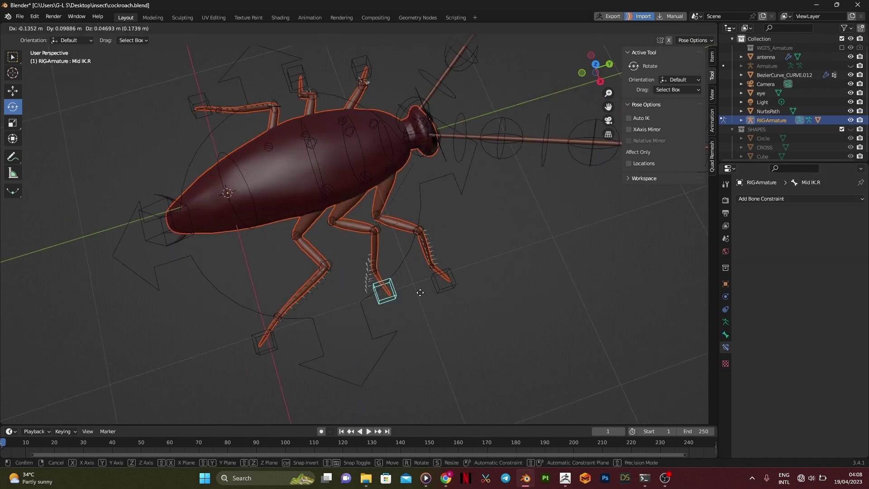
left_click(434, 310)
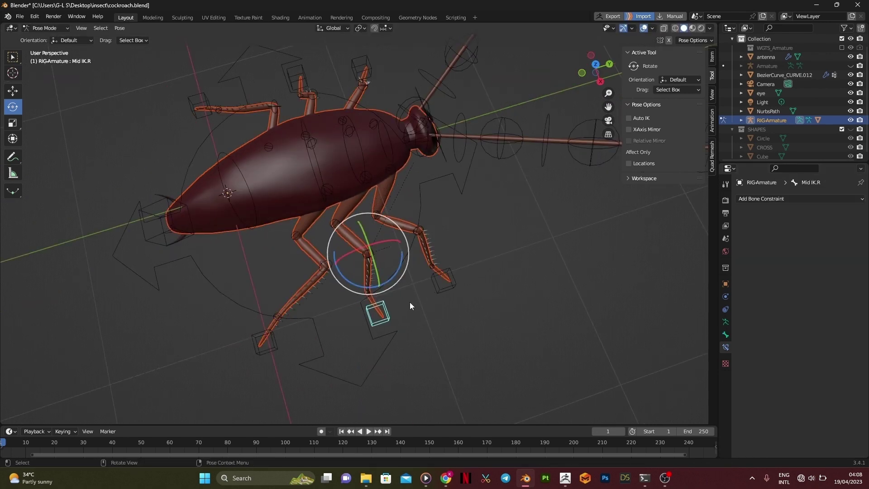
Move bone.01 slightly and inspect the body and leg deformation from several angles
middle_click_drag(353, 264, 547, 265)
left_click(212, 194)
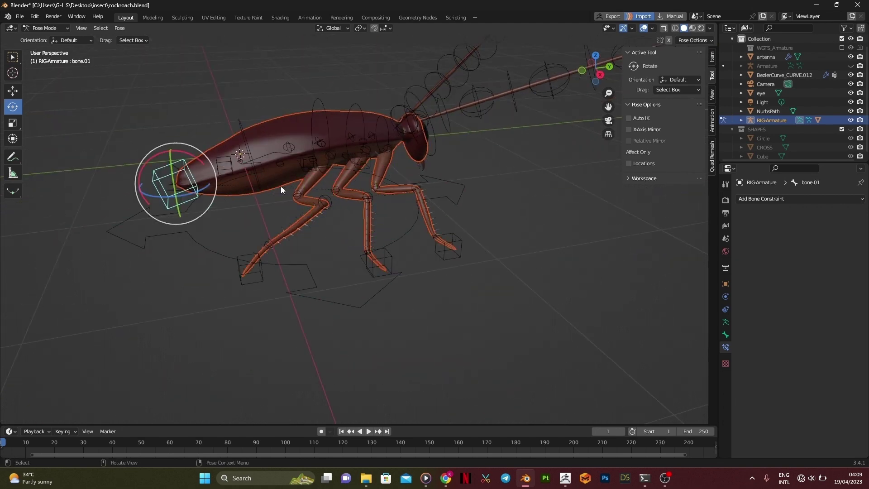
key("g")
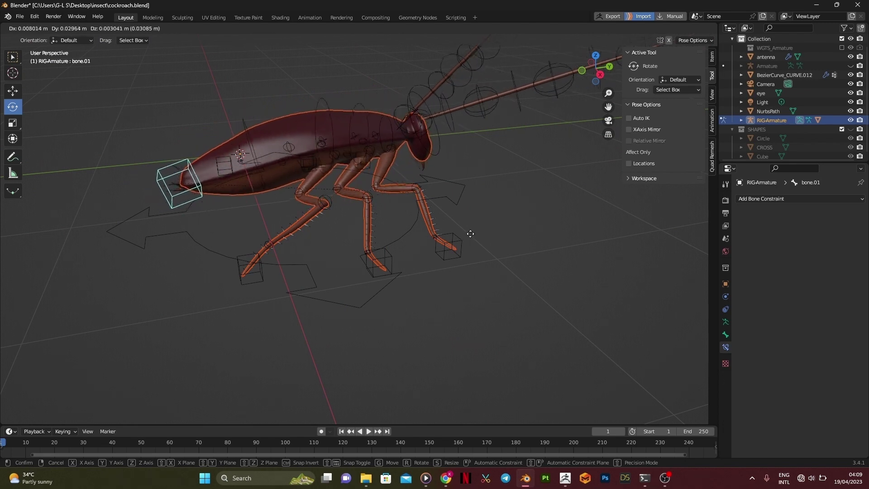
left_click(469, 232)
middle_click_drag(470, 232, 357, 245)
middle_click_drag(406, 221, 492, 222)
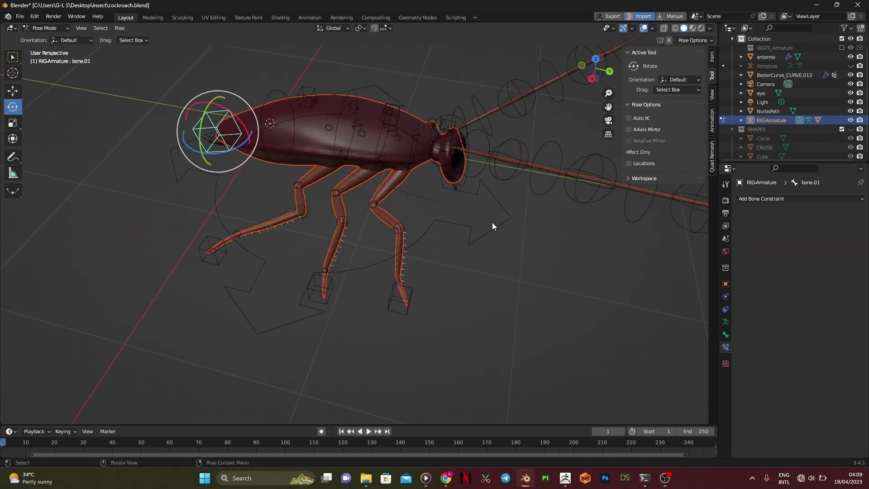
middle_click_drag(492, 222, 478, 134)
Undo the pose tests and the parenting of the head mesh to the rig
left_click(479, 134)
key("ctrl+z")
key("ctrl+z")
key("ctrl+z")
key("ctrl+z")
key("ctrl+z")
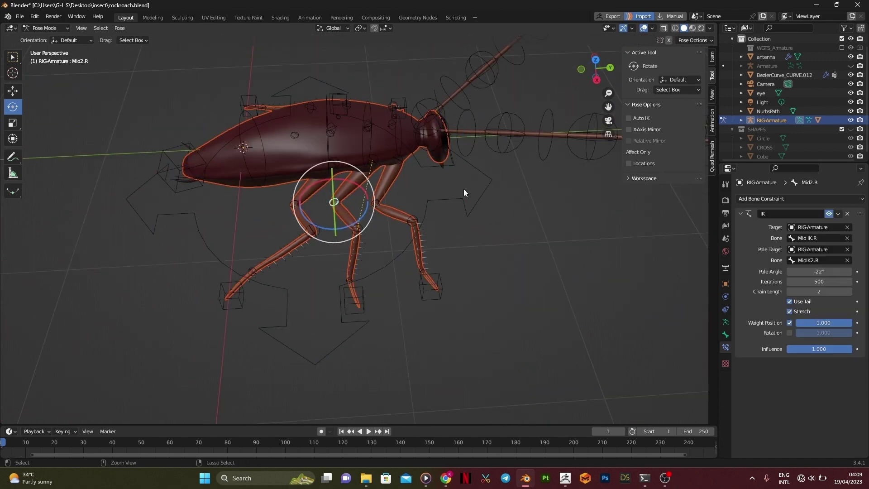
key("ctrl+z")
key("ctrl+z")
key("ctrl+z")
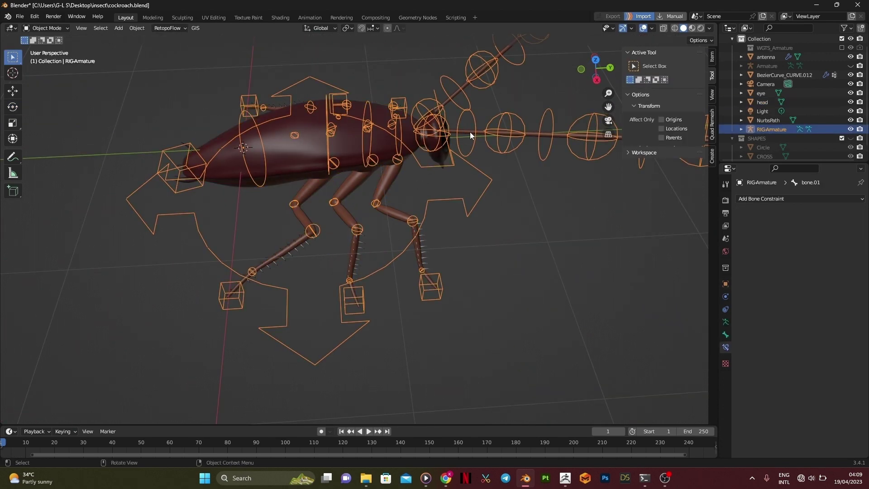
Join the NurbsPath antennae into the head mesh
left_click(471, 132)
middle_click_drag(462, 137, 421, 191)
left_click(725, 297)
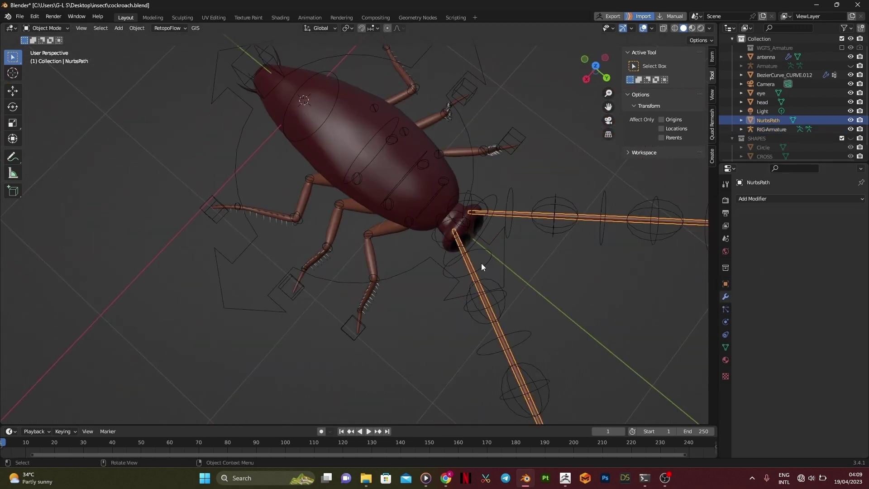
scroll(481, 263, "up", 5)
left_click(454, 178, "shift")
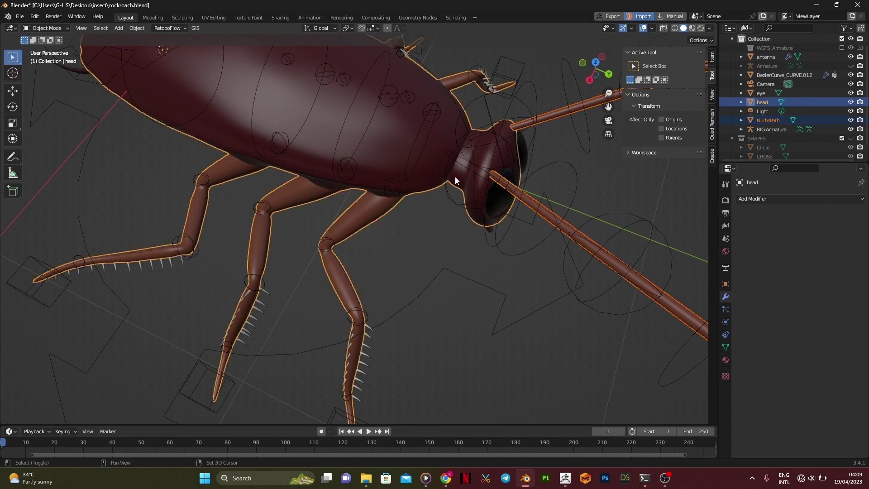
key("ctrl+j")
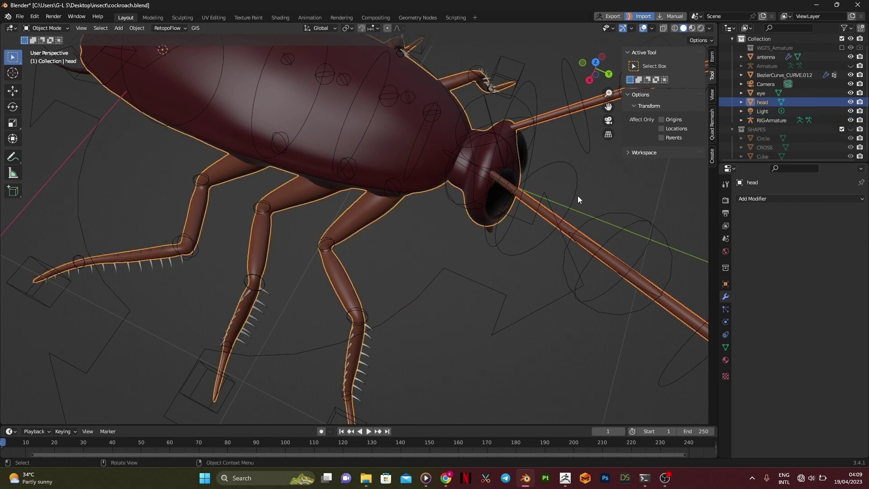
Try to join the antenna object, with its mouthparts and tail spikes, into the head mesh, and undo the join
middle_click_drag(577, 196, 578, 146)
left_click(483, 165, "shift")
left_click(474, 130, "shift")
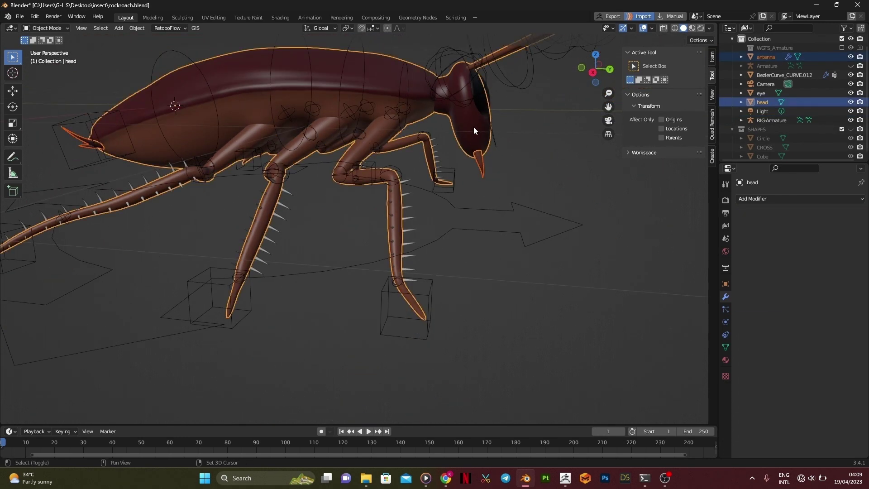
key("ctrl+j")
middle_click_drag(474, 126, 731, 206)
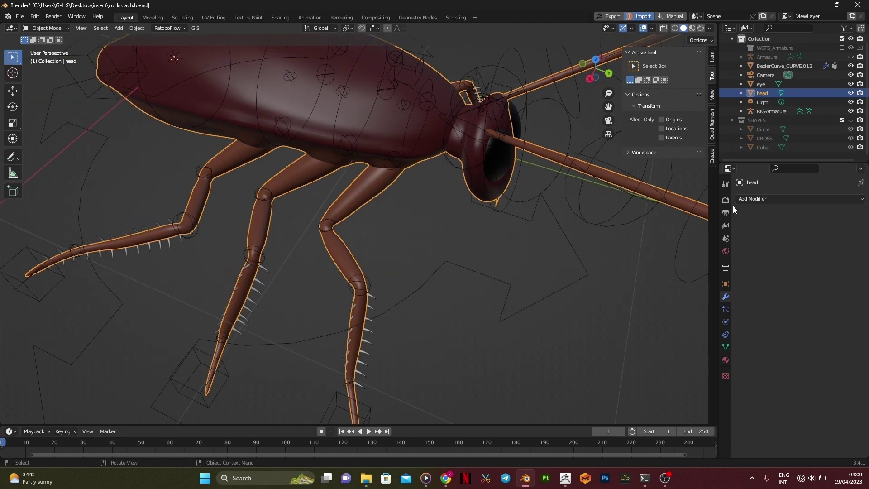
key("ctrl+z")
Apply the Mirror modifier on the antenna object and join that object into the head mesh
left_click(492, 216)
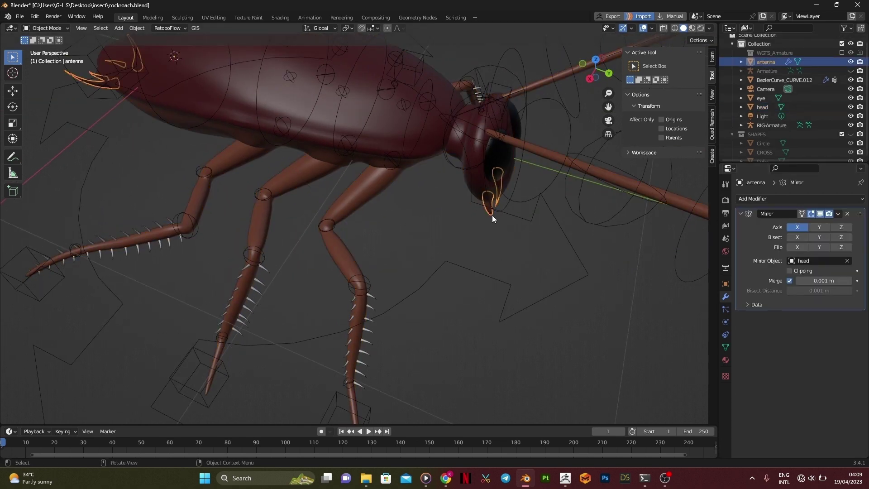
left_click(837, 213)
left_click(823, 220)
left_click(476, 157, "shift")
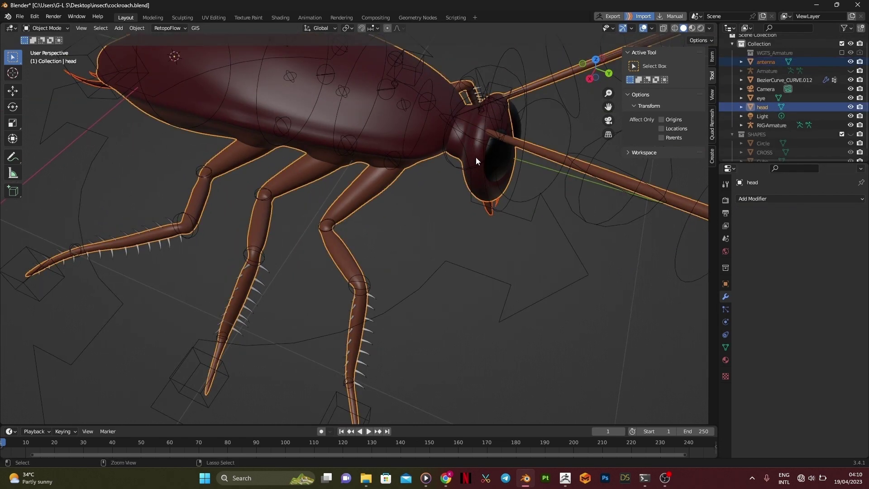
key("ctrl+j")
Parent the eyes to the rig, with the rig's head bone selected as the active bone
middle_click_drag(476, 157, 479, 241)
left_click(395, 187)
left_click(429, 208)
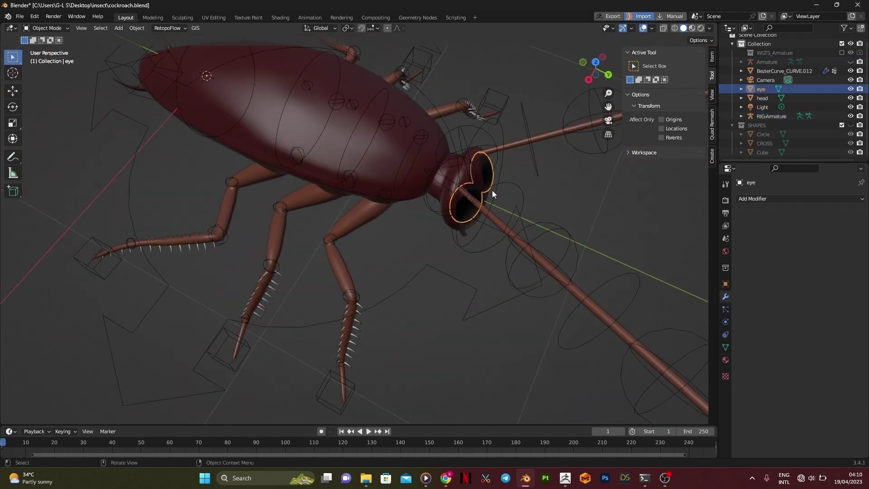
left_click(500, 168, "shift")
key("Tab")
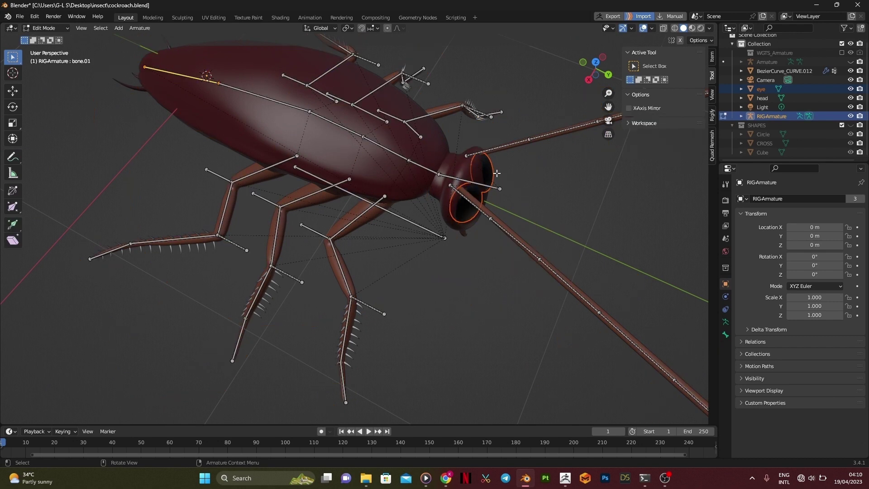
left_click(497, 183)
key("Tab")
key("ctrl+p")
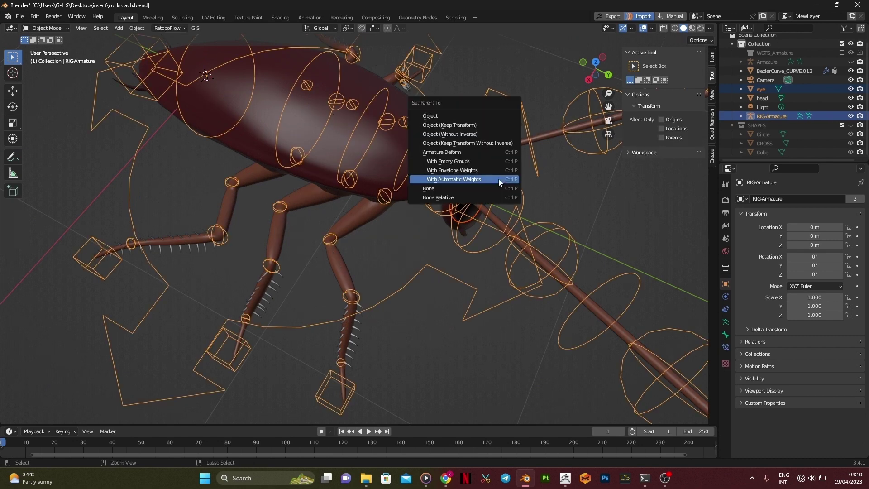
left_click(493, 182)
middle_click_drag(422, 220, 409, 201)
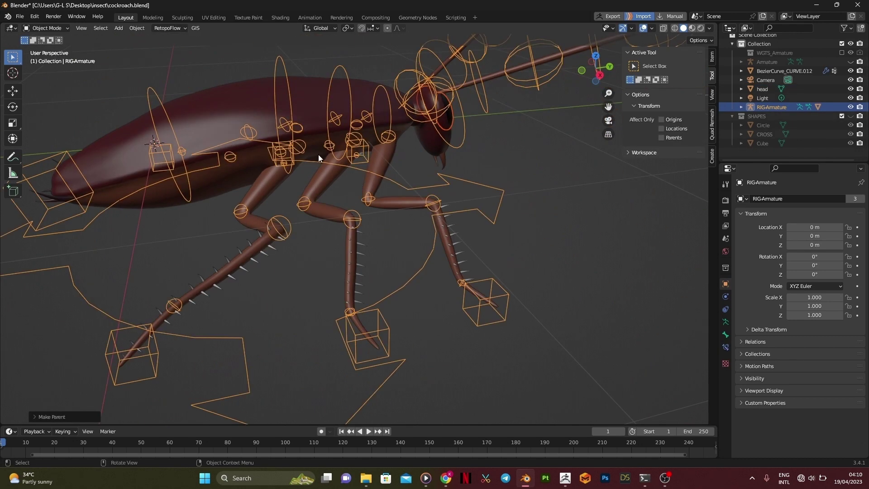
Parent the head mesh to the rig with automatic weights
left_click(245, 110)
left_click(280, 64, "shift")
key("ctrl+p")
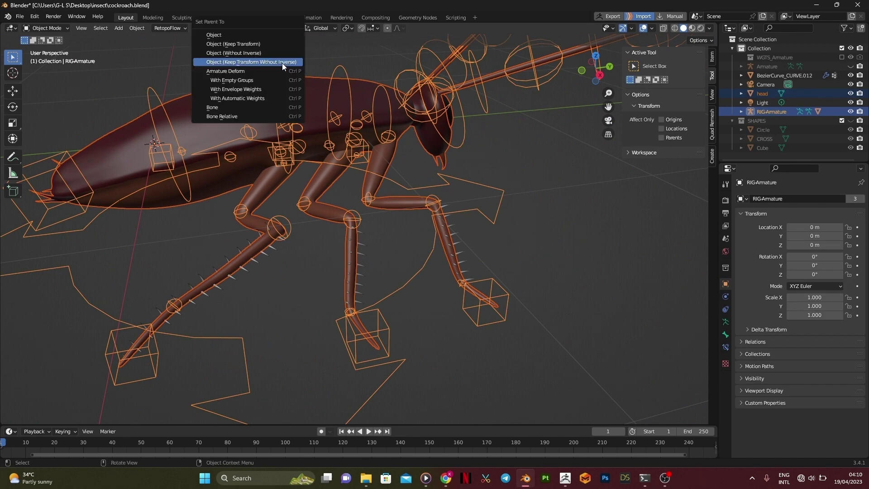
left_click(232, 99)
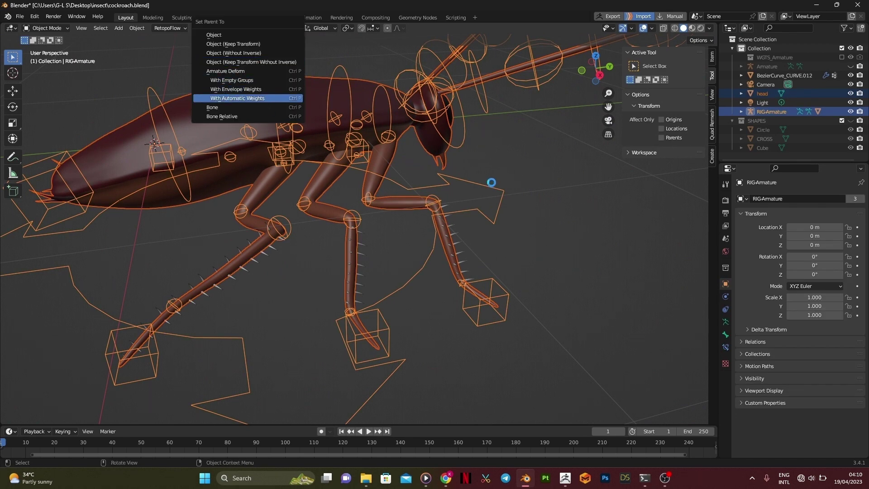
middle_click_drag(523, 196, 271, 120)
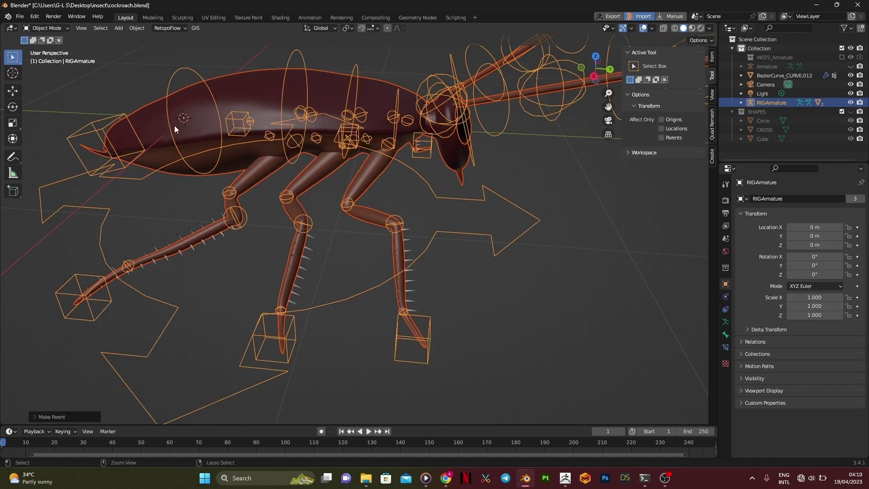
Test the mesh deformation by moving the rig's tail-end control in Pose Mode, and enable X-axis mirroring
key("ctrl+Tab")
left_click(116, 118)
key("g")
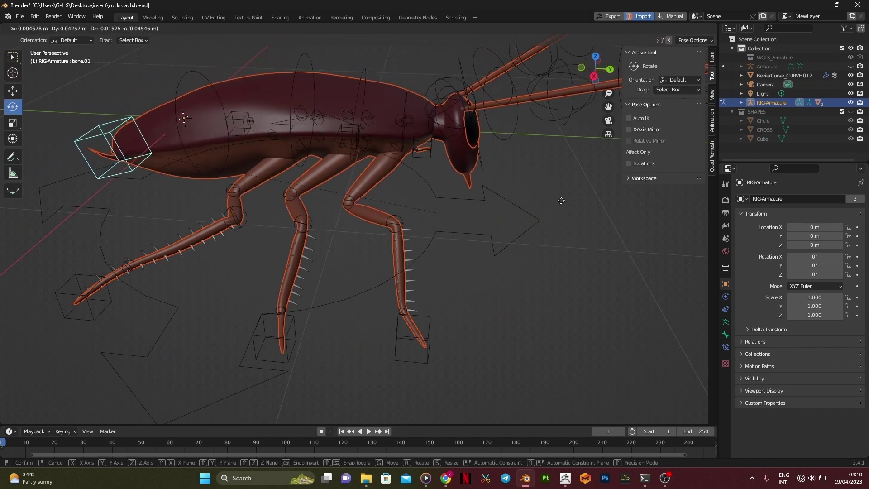
right_click(564, 239)
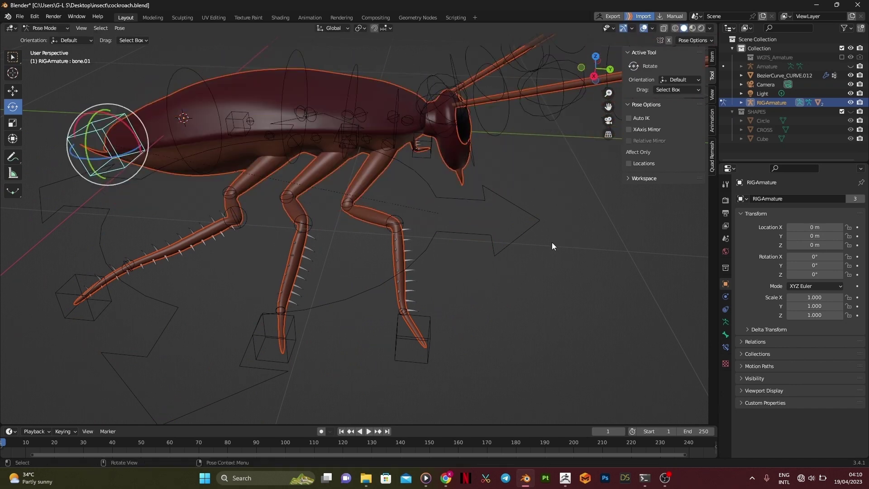
middle_click_drag(533, 243, 596, 212)
key("g")
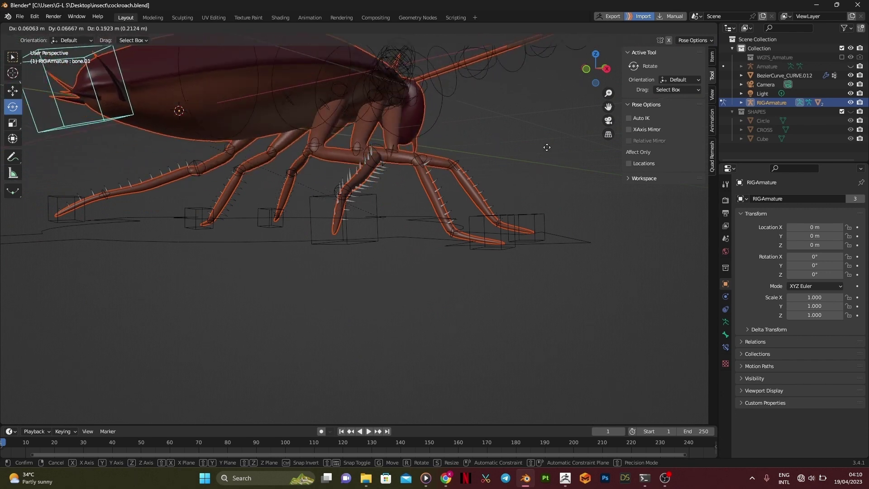
left_click(520, 176)
middle_click_drag(519, 176, 446, 261)
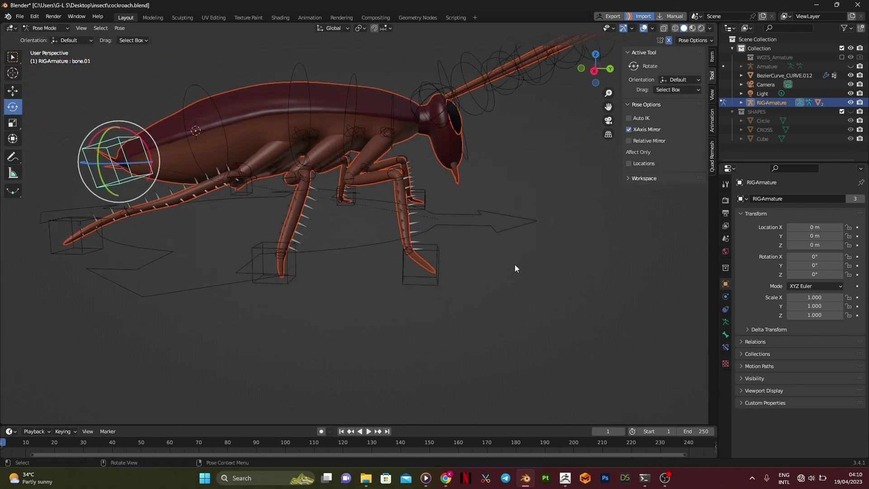
Test how the legs and body follow the right front foot control and the tail-end control
left_click(432, 266)
key("g")
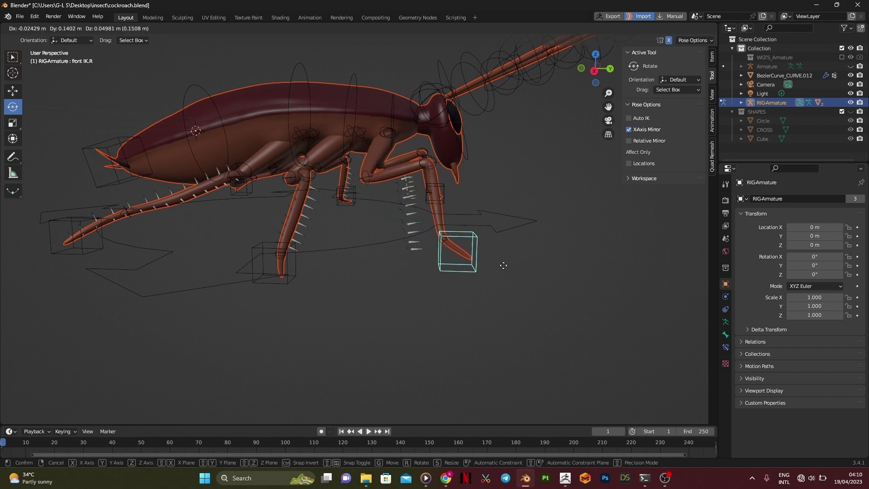
key("Escape")
left_click(465, 216)
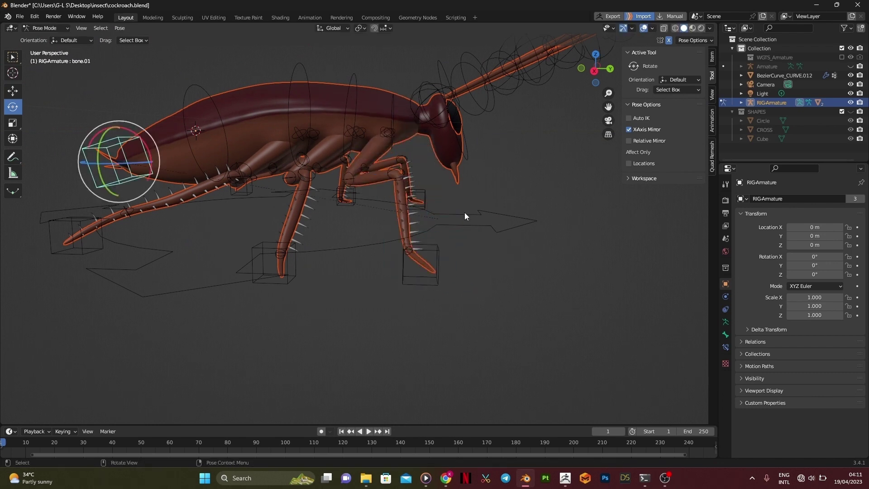
key("g")
left_click(511, 194)
Raise the right front foot control and shift it outward along the global X axis with mirroring on
left_click(428, 262)
key("g")
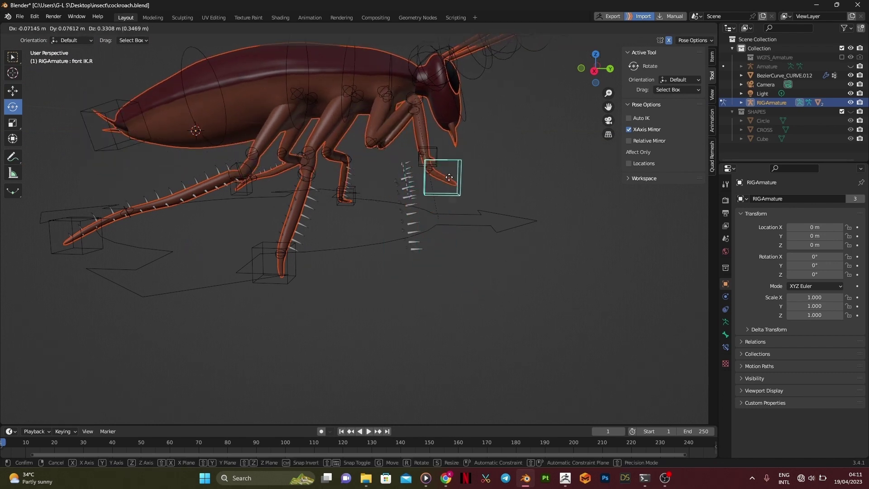
left_click(449, 177)
middle_click_drag(449, 177, 353, 244)
key("g")
key("x")
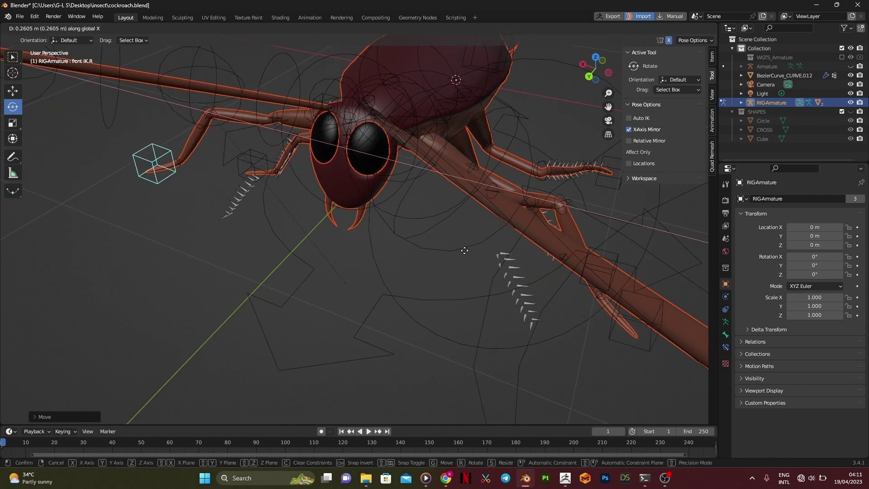
left_click(557, 272)
Try moving and rotating the joint controls around the front legs, and undo the last change
middle_click_drag(558, 271, 351, 193)
left_click(420, 140)
key("g")
right_click(428, 159)
left_click(408, 195)
left_click_drag(350, 196, 353, 214)
middle_click_drag(353, 214, 416, 204)
key("ctrl+z")
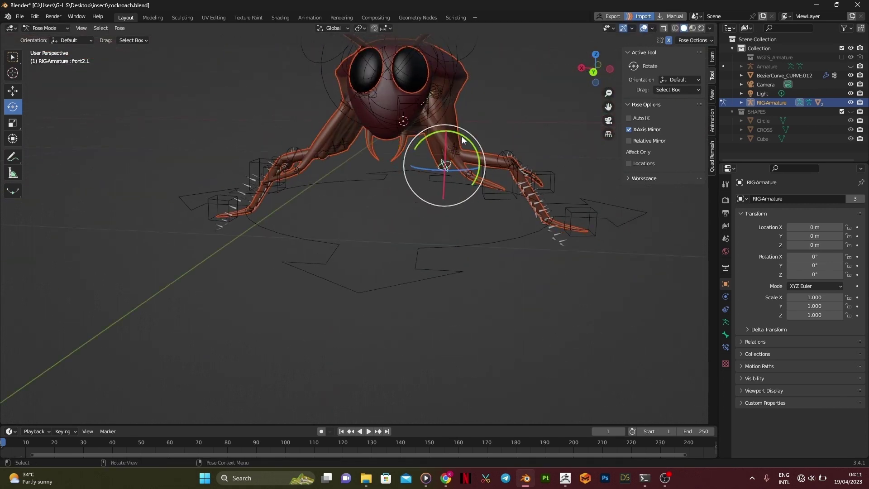
Rotate the left front leg's second-segment control and another control near the head to test the deformation
left_click_drag(461, 137, 453, 177)
middle_click_drag(452, 178, 513, 168)
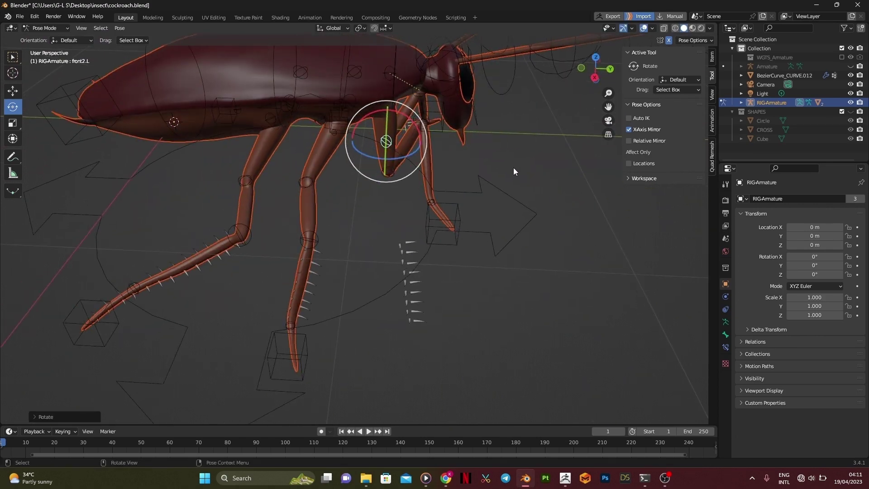
left_click(425, 128)
middle_click_drag(440, 152, 468, 197)
left_click_drag(440, 121, 450, 149)
middle_click_drag(449, 149, 561, 195)
left_click(509, 180)
left_click(428, 197)
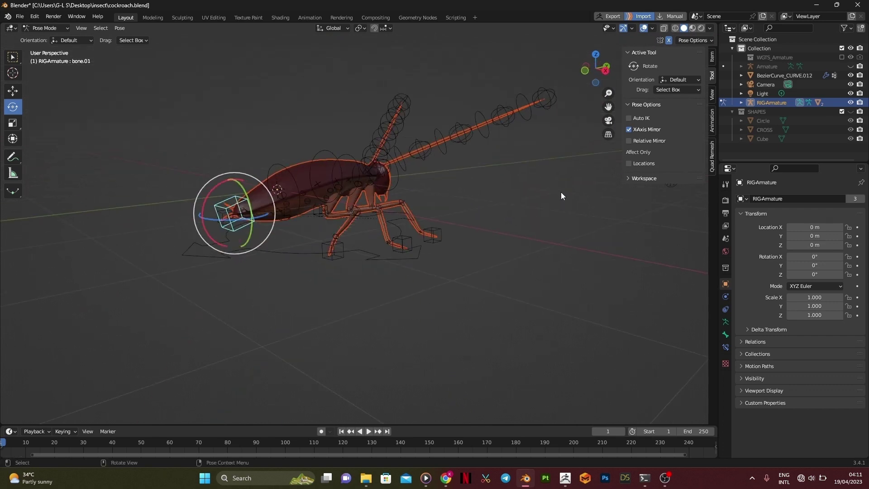
Undo the pose tests and the automatic-weight parenting of the head mesh, leaving only the rig selected
key("ctrl+z")
key("ctrl+z")
key("ctrl+z")
key("ctrl+z")
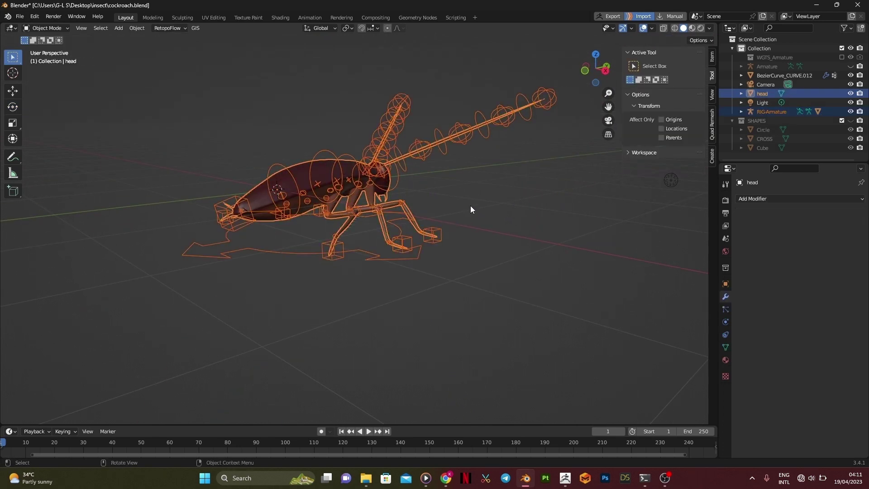
scroll(460, 209, "up", 1)
left_click(460, 209)
middle_click_drag(460, 209, 474, 197)
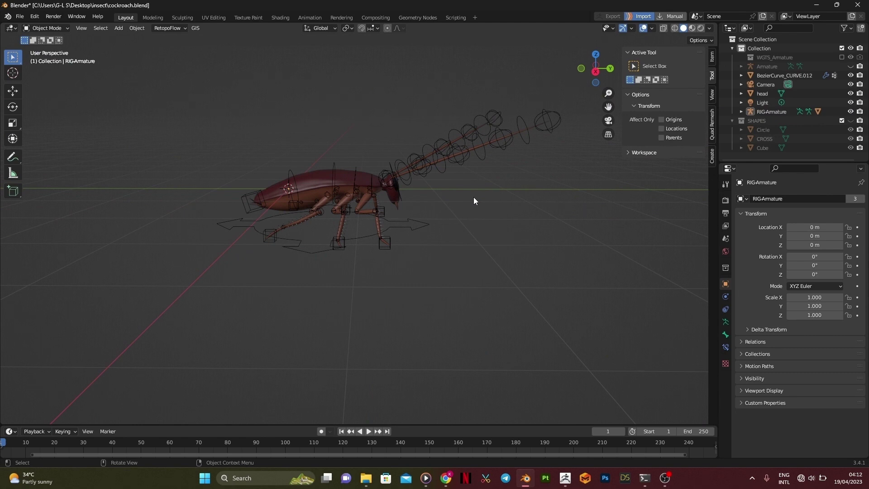
key("ctrl+z")
Add a new bone to the rig in Edit Mode, working in the right orthographic view
middle_click_drag(464, 197, 461, 258)
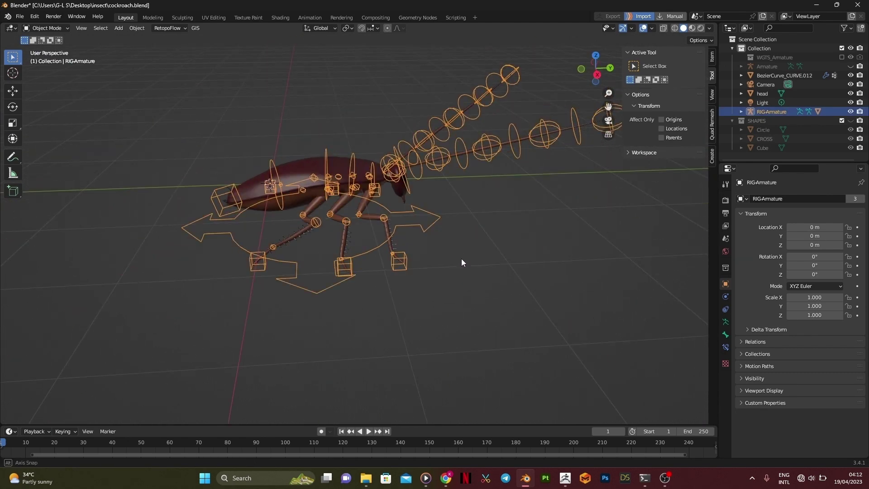
middle_click_drag(471, 223, 402, 237)
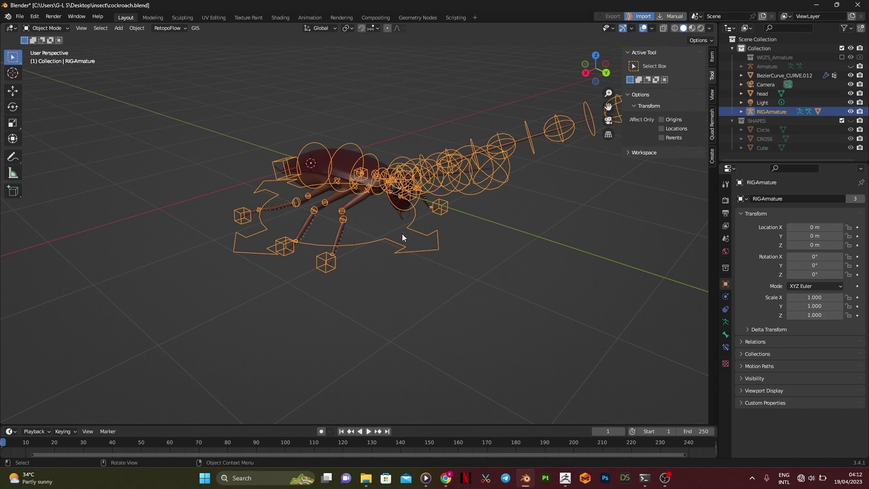
middle_click_drag(401, 234, 357, 204)
key("Tab")
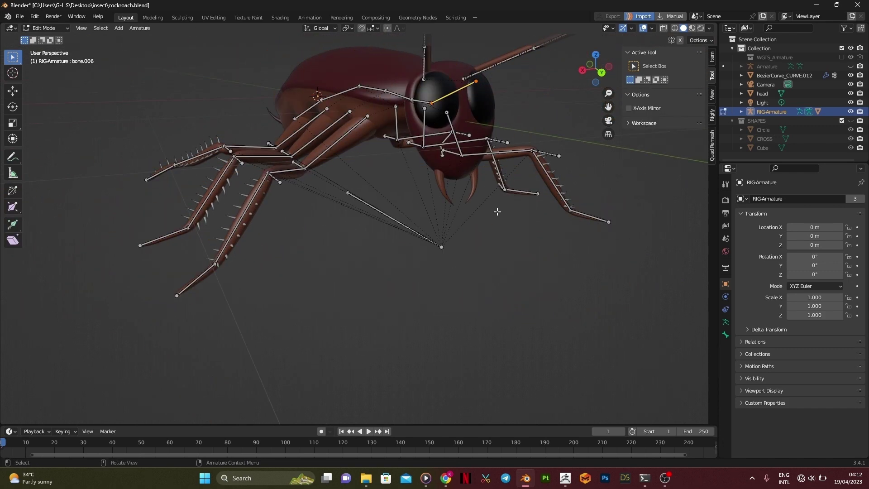
left_click(601, 73)
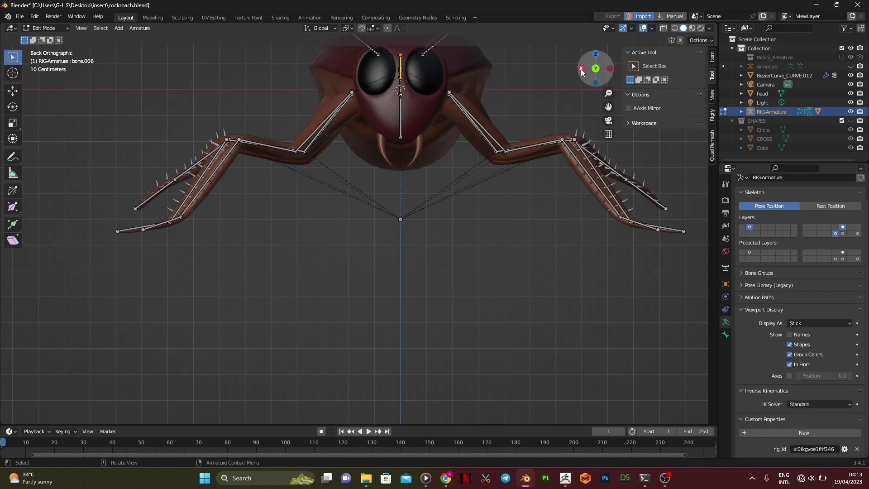
left_click(581, 69)
key("shift+a")
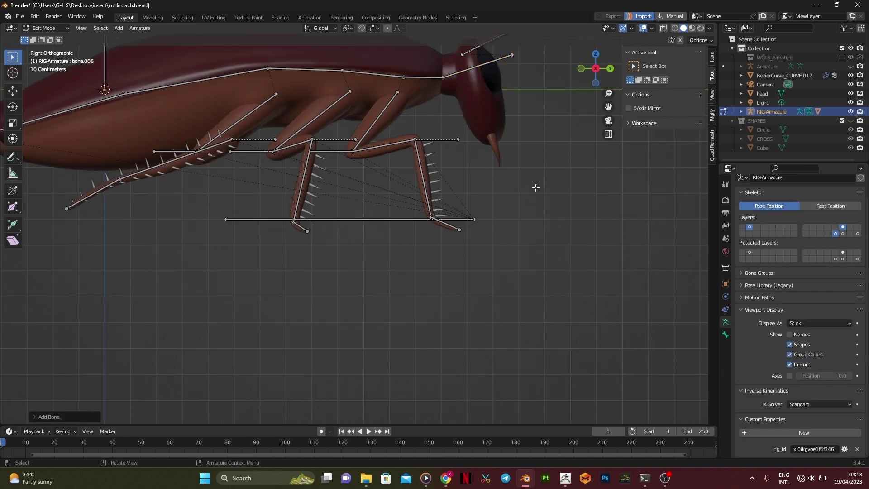
Move the new bone forward to the head and rotate it about 77°
scroll(535, 186, "down", 7)
left_click(299, 154)
key("g")
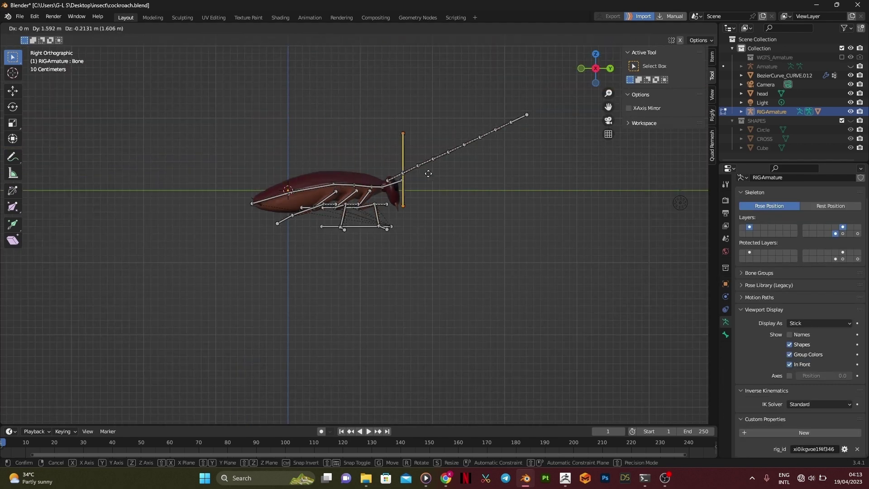
left_click(444, 178)
key("r")
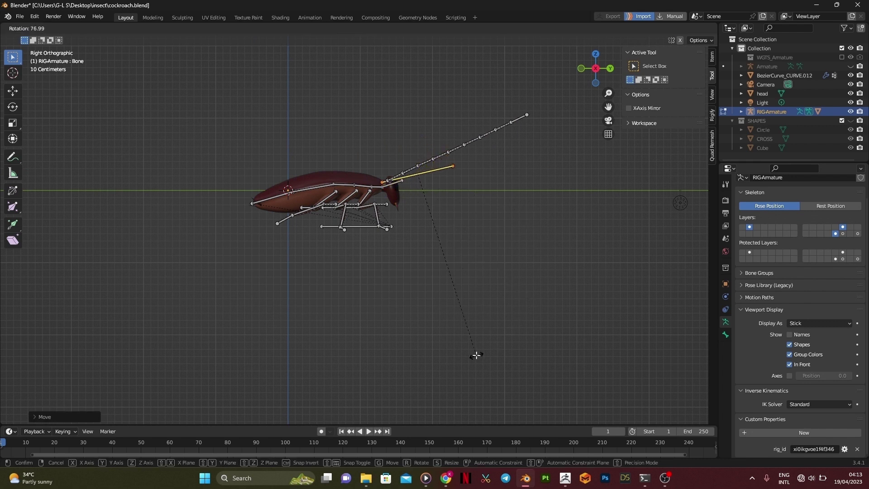
left_click(476, 355)
Display the rig's bones as Octahedral and scale the new bone down
left_click(818, 323)
left_click(804, 326)
scroll(479, 198, "up", 2)
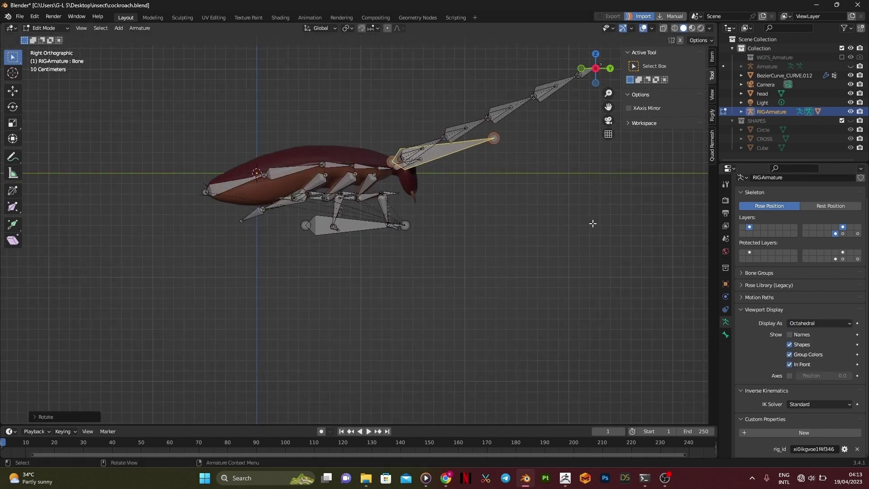
key("s")
left_click(496, 194)
Position the new bone in the lower head, with its tip at the base of the mandible
scroll(457, 165, "up", 2)
key("g")
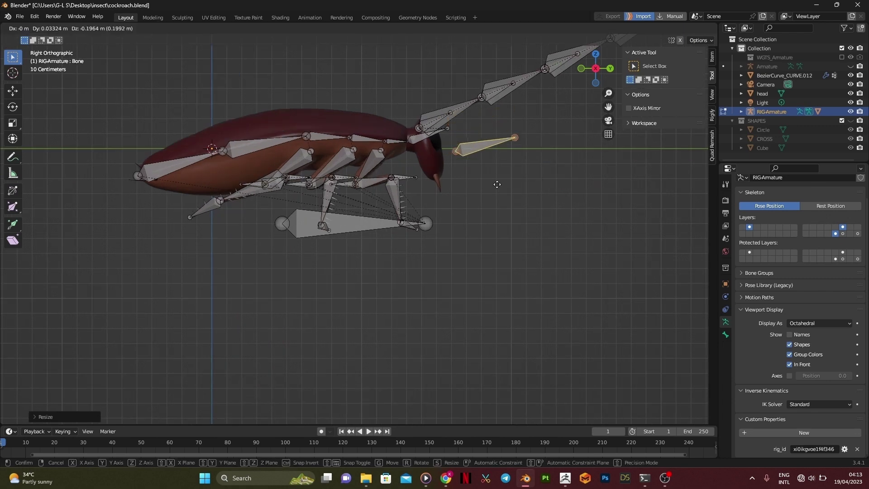
left_click(474, 191)
scroll(474, 192, "up", 3)
middle_click_drag(488, 196, 399, 265, "shift")
left_click(506, 162)
key("g")
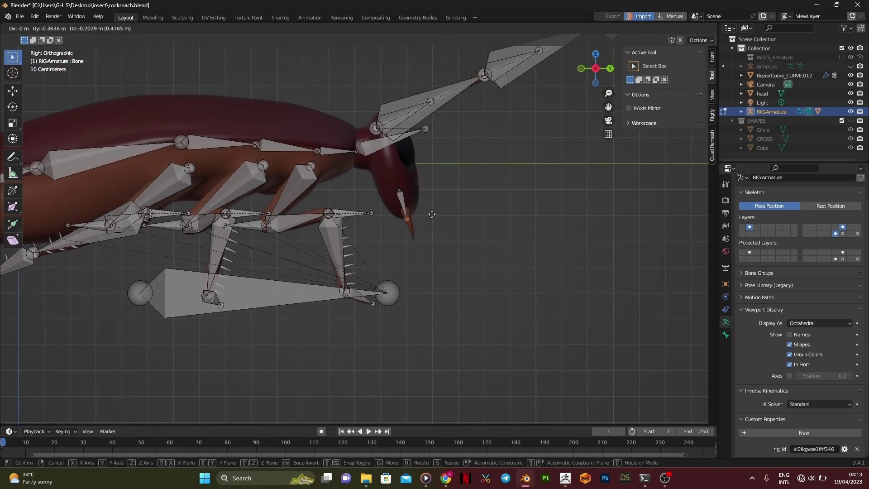
left_click(432, 214)
key("g")
left_click(432, 216)
Extrude a second bone from the new bone's tip down along the mandible
key("e")
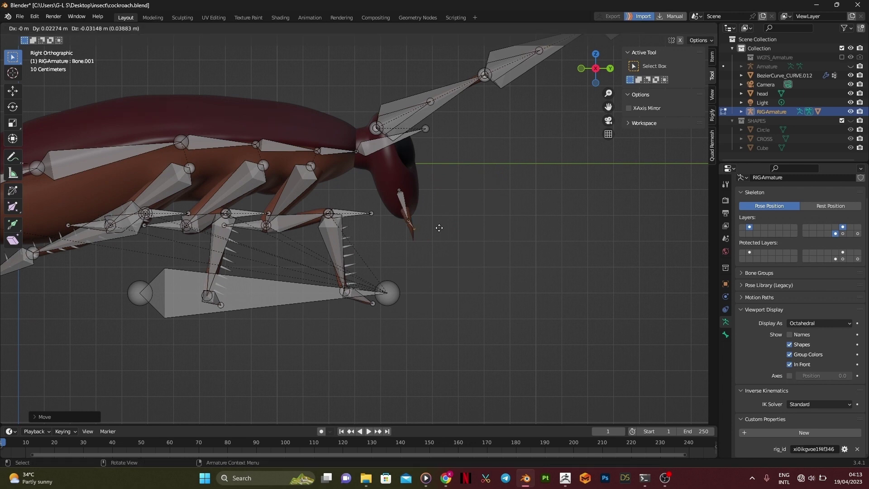
left_click(437, 234)
middle_click_drag(574, 136, 487, 148)
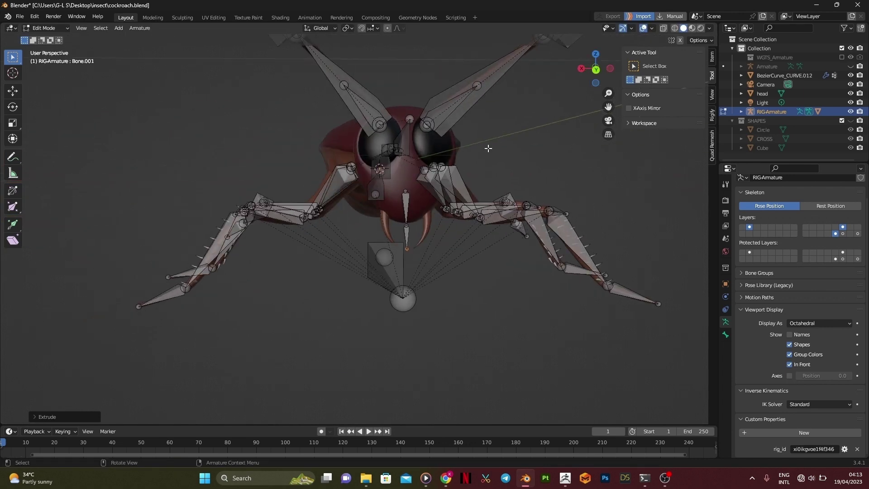
Move the two new bones sideways onto the mandible on the positive X side, using the back orthographic view
left_click(595, 70)
scroll(411, 230, "up", 2)
left_click(417, 230)
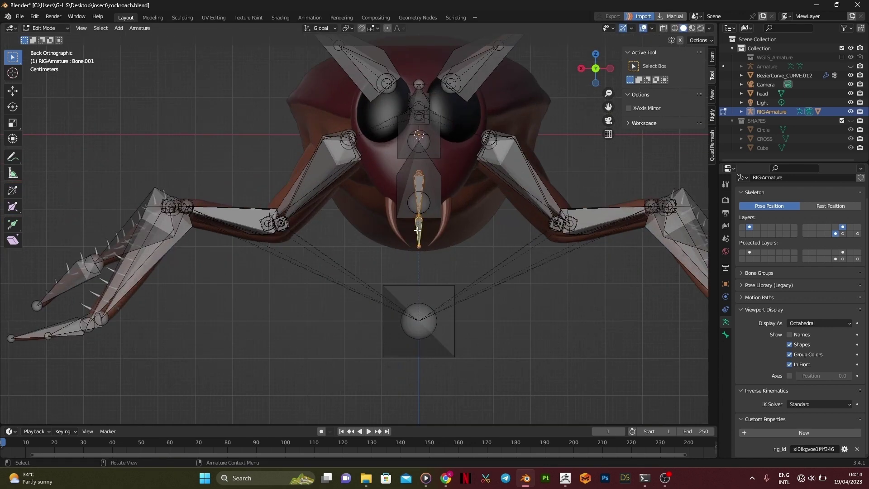
key("g")
left_click(390, 230)
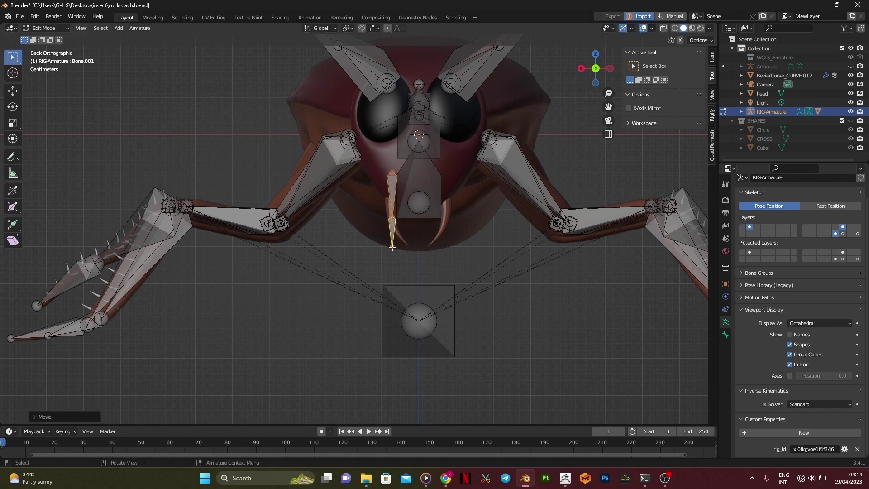
Fit the two mandible bones to the mandible's curve by moving the lower tip to its point and adjusting the upper bone's base
left_click(392, 248)
key("g")
left_click(407, 241)
left_click(389, 219)
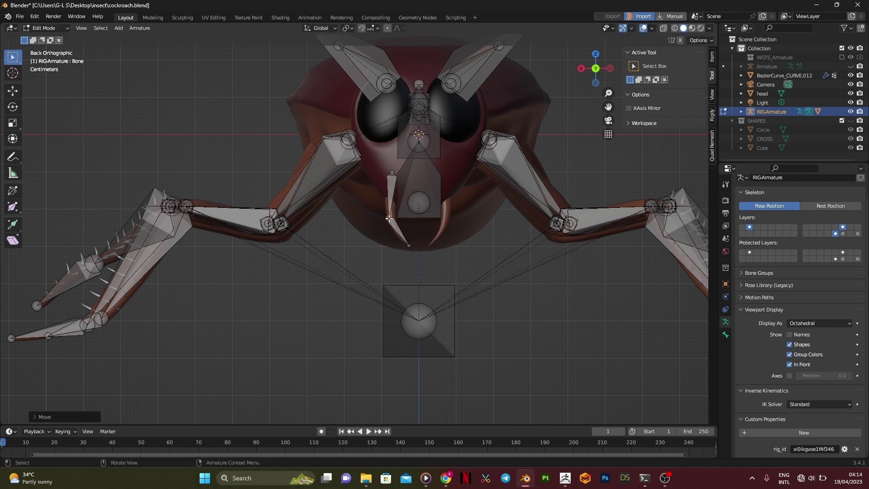
middle_click_drag(386, 178, 511, 153)
left_click(597, 72)
key("g")
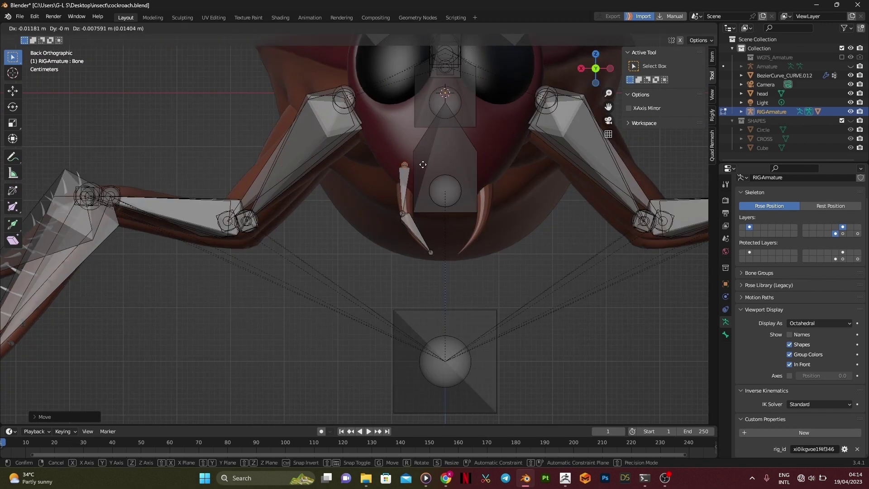
left_click(424, 160)
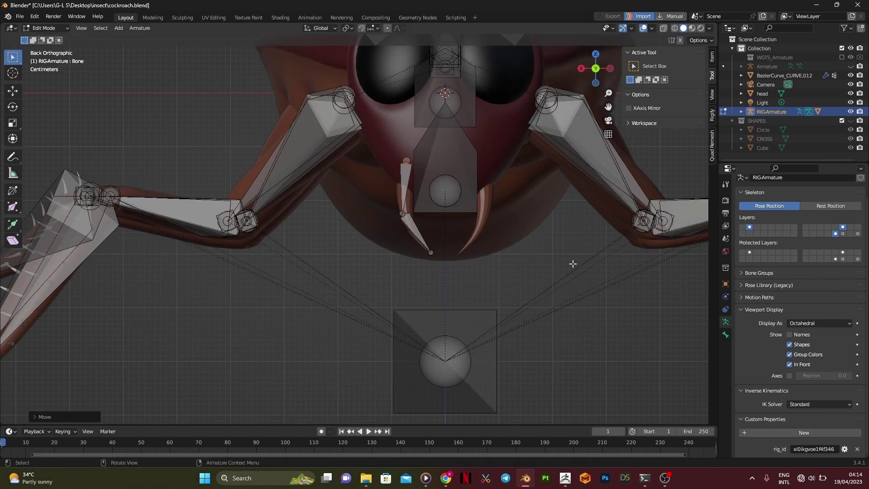
Rename the lower mandible bone Jaw.R and the upper one Jaw1.R
left_click(803, 323)
left_click(411, 231)
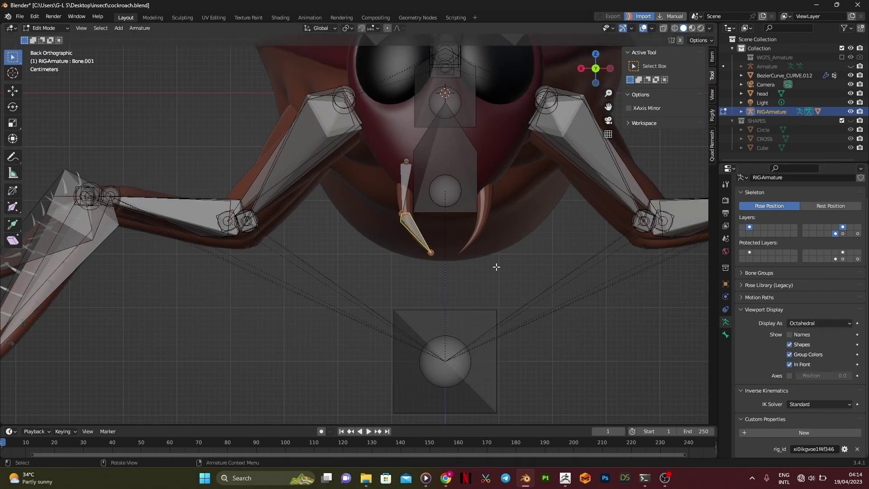
scroll(763, 282, "up", 2)
left_click(725, 334)
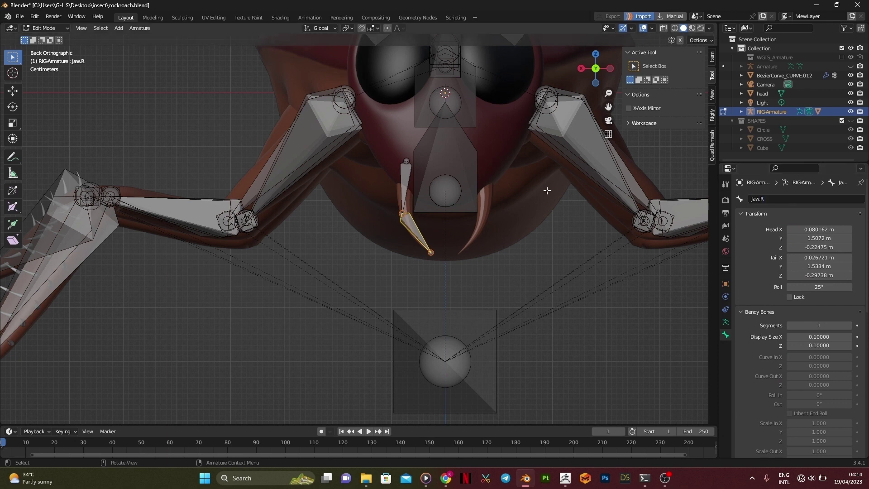
left_click(409, 183)
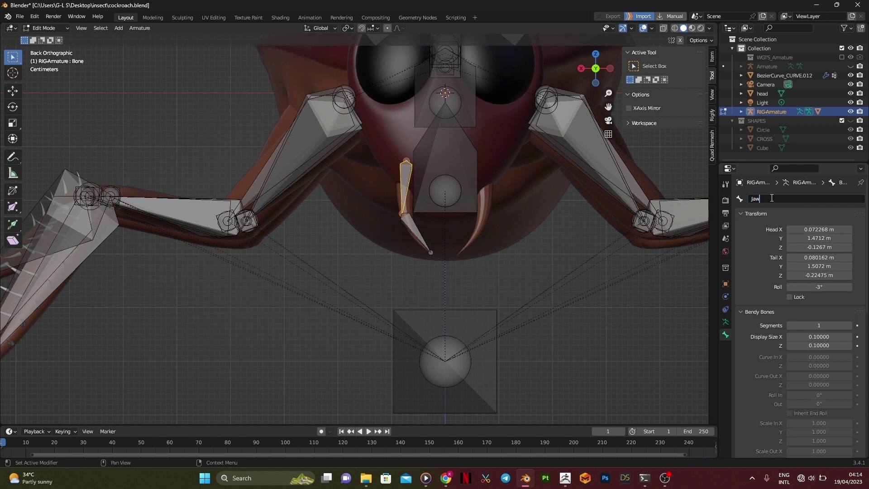
left_click(771, 198)
type("Jaw1.R")
key("Return")
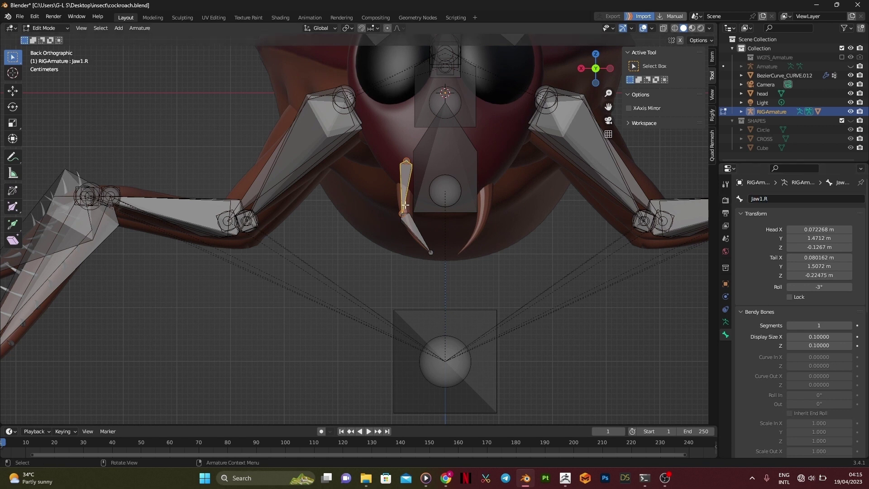
Try to symmetrize the Jaw.R and Jaw1.R bones onto the opposite mandible
left_click(409, 225, "shift")
left_click(134, 28)
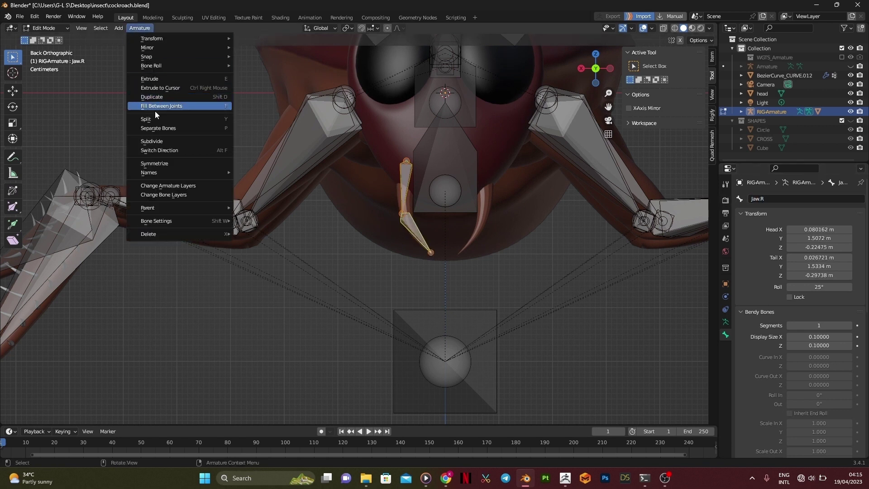
left_click(154, 163)
middle_click_drag(571, 242, 475, 253)
key("ctrl+z")
key("ctrl+z")
Switch the rig to Pose Mode and assign the CROSS object as the custom shape of Jaw.R
key("ctrl+Tab")
left_click(475, 305)
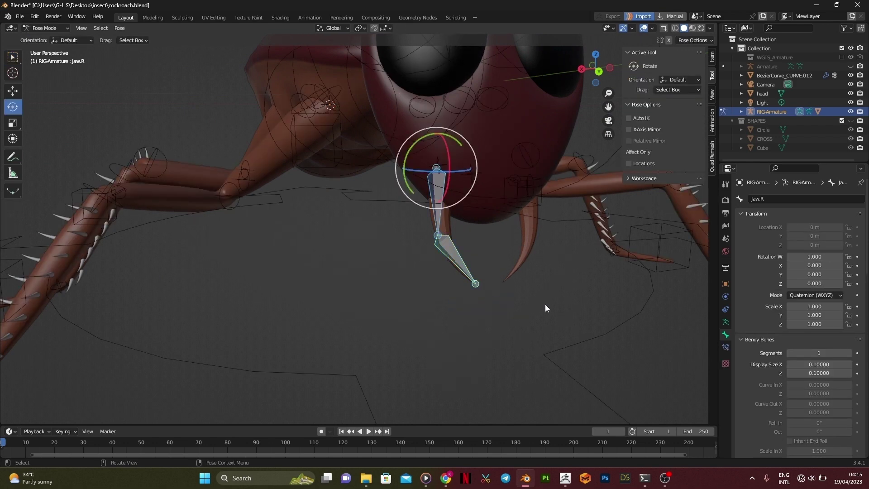
scroll(796, 378, "down", 10)
scroll(796, 379, "down", 8)
middle_click_drag(453, 299, 490, 304)
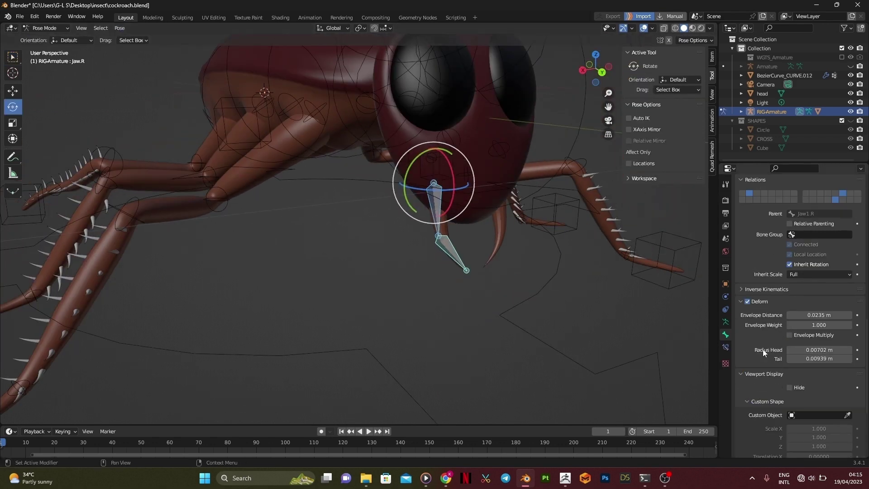
scroll(769, 348, "down", 4)
left_click(826, 341)
left_click(796, 394)
middle_click_drag(466, 276, 507, 271)
Set the custom shape scale of Jaw.R to 0.1 on the X, Y and Z axes
left_click(825, 357)
type(".1")
key("Return")
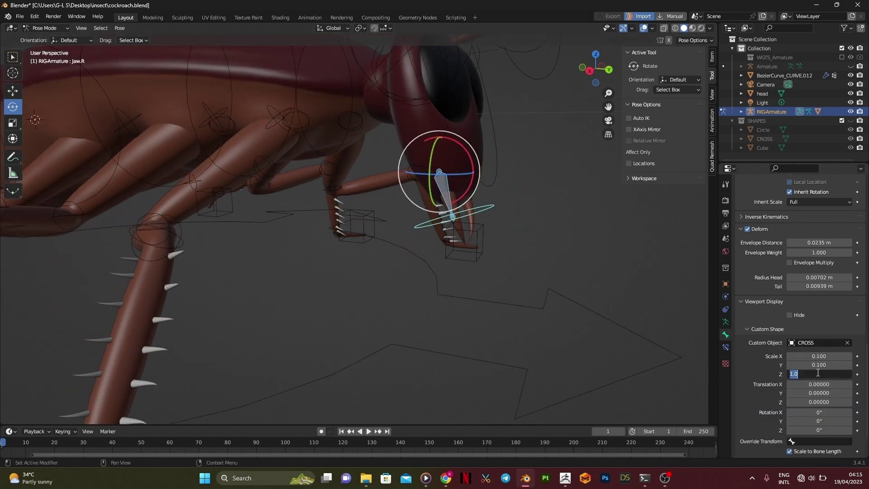
left_click(816, 372)
type(".1")
key("Return")
Enlarge the Jaw.R custom shape by setting its scale to 0.3 on all three axes
middle_click_drag(561, 326, 421, 317)
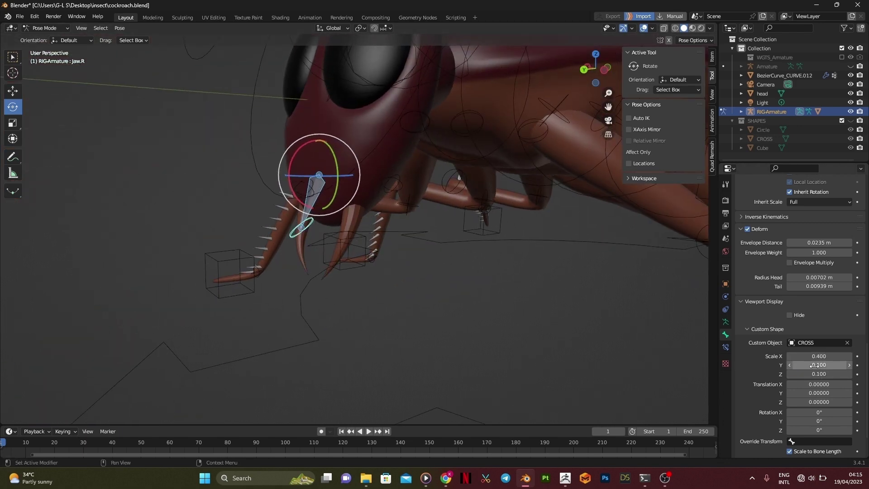
left_click(818, 365)
type(".3")
key("Return")
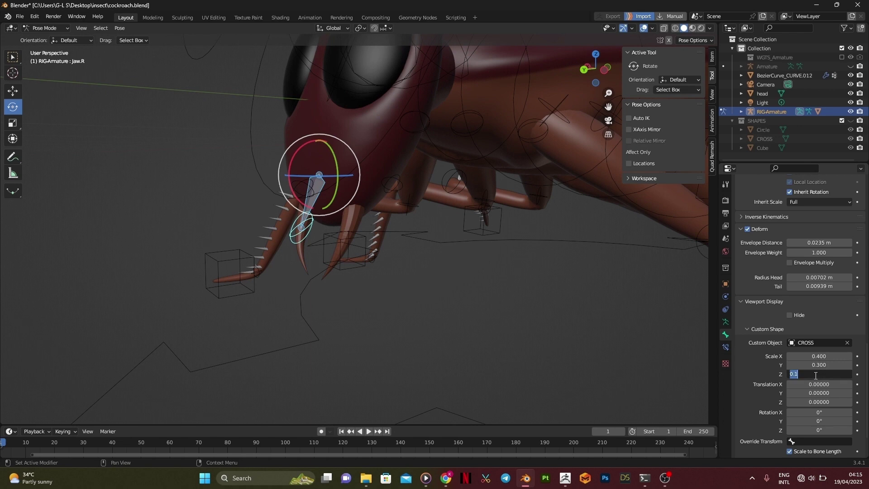
type(".3")
key("Return")
type(".3")
key("Return")
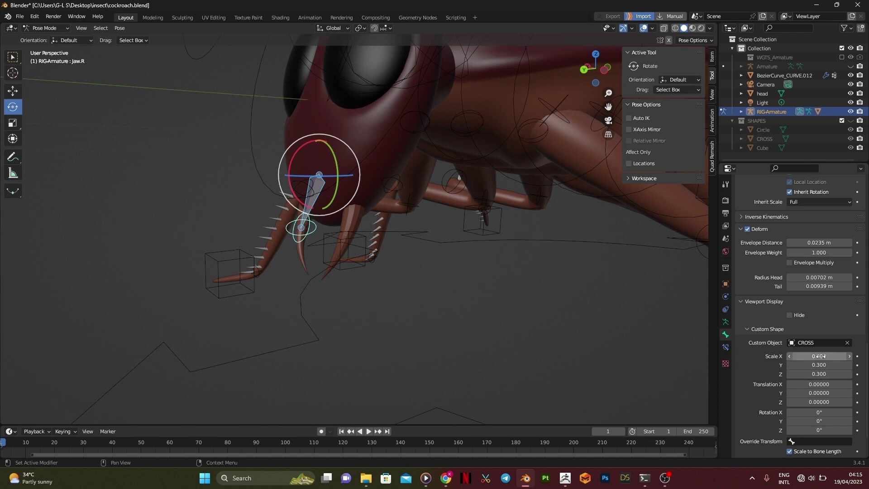
Give Jaw1.R the CROSS custom shape, scaled to 0.3 on the X, Y and Z axes
middle_click_drag(602, 344, 463, 269)
left_click(416, 223)
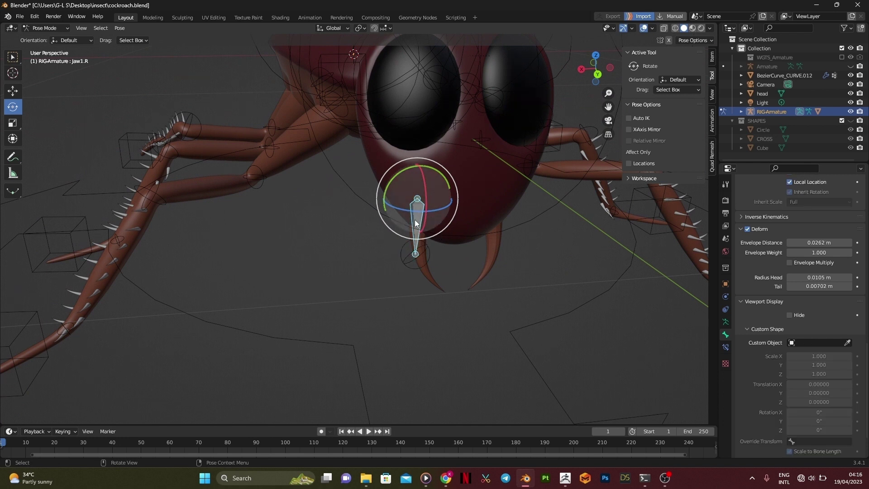
left_click(816, 342)
left_click(787, 392)
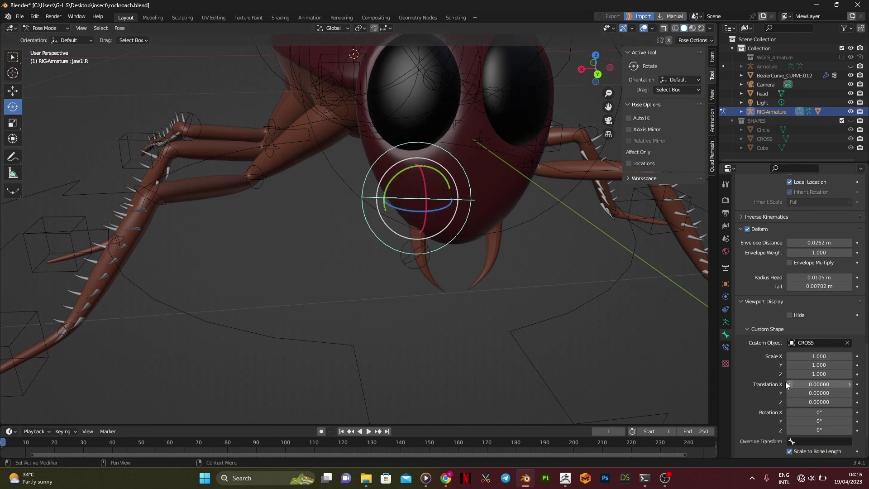
type("0.3")
left_click(814, 366)
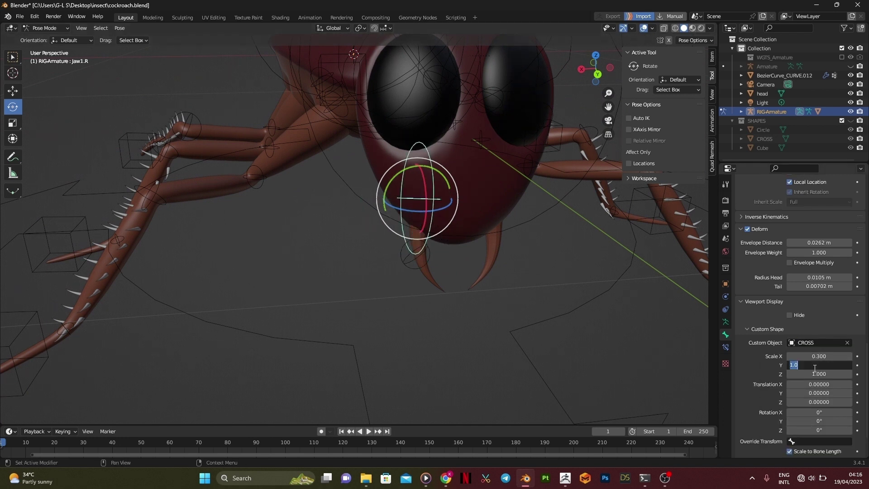
type(".3")
key("Return")
left_click(815, 373)
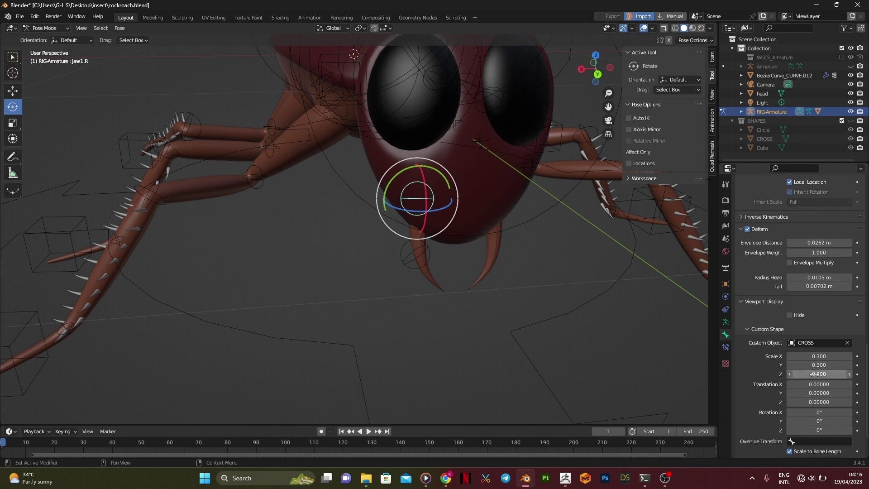
Select both jaw controls and symmetrize their bones onto the opposite mandible in Edit Mode, returning to Pose Mode
middle_click_drag(444, 327, 404, 291)
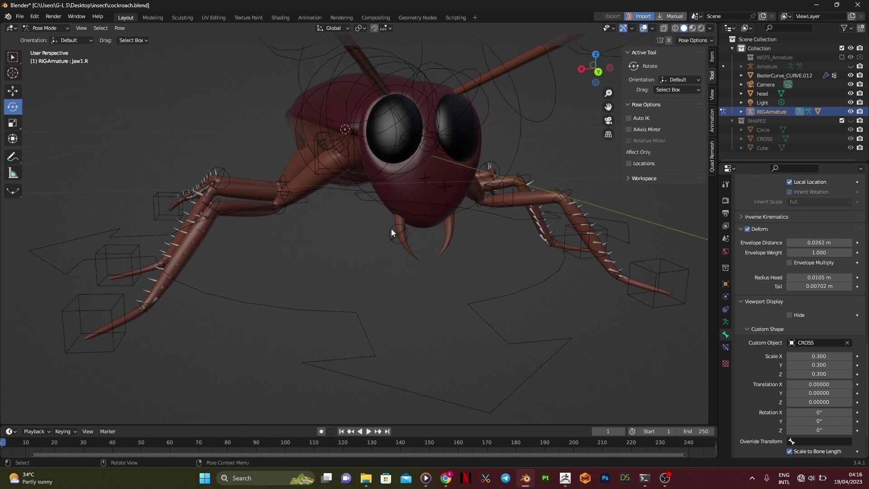
left_click(392, 230)
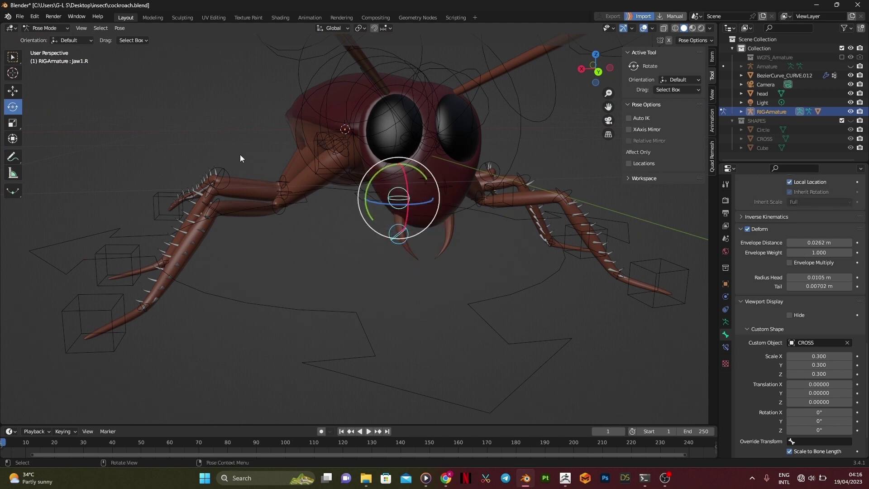
key("Tab")
left_click(138, 28)
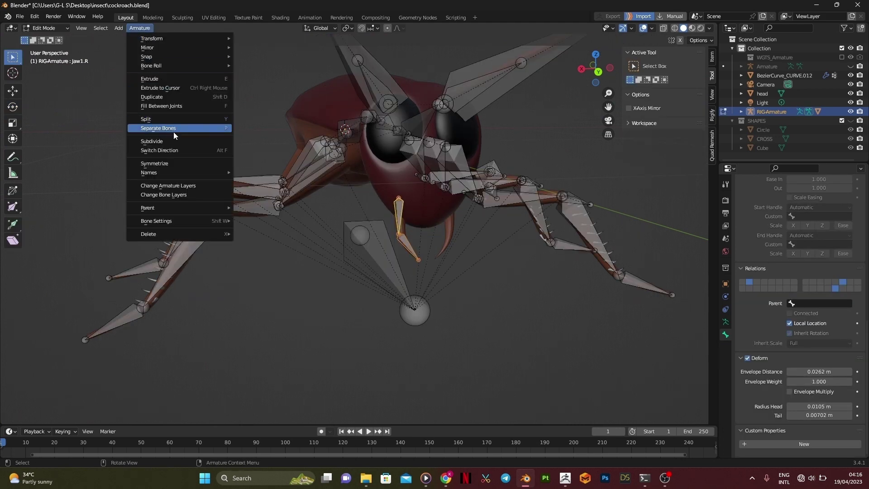
left_click(181, 163)
key("Tab")
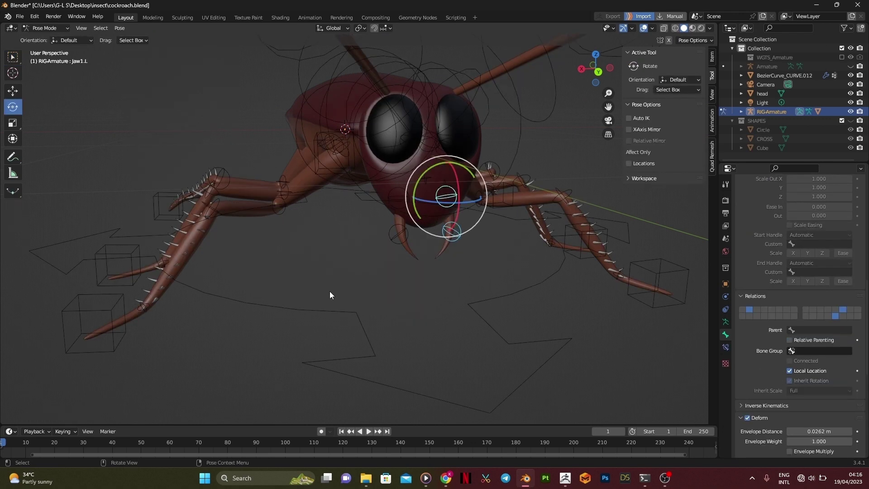
Try to parent the selected upper and lower jaw bones to the head bone bone.006 in Edit Mode
middle_click_drag(330, 294, 248, 251)
scroll(457, 250, "down", 6)
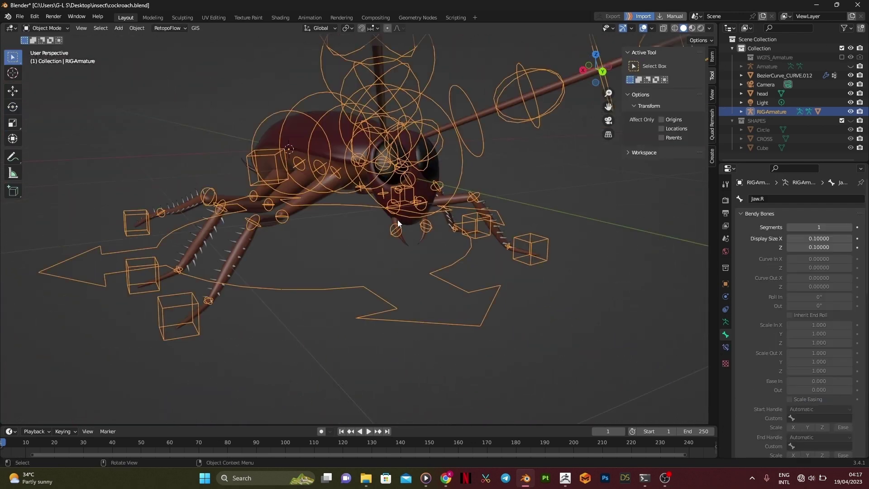
key("Tab")
scroll(401, 221, "up", 3)
middle_click_drag(414, 230, 446, 213)
left_click(425, 118, "shift")
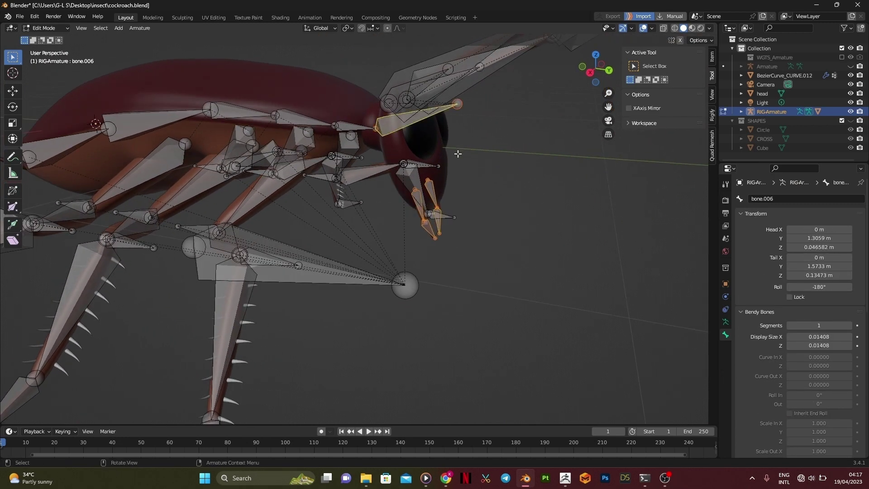
middle_click_drag(457, 153, 441, 160)
key("ctrl+p")
left_click(442, 163)
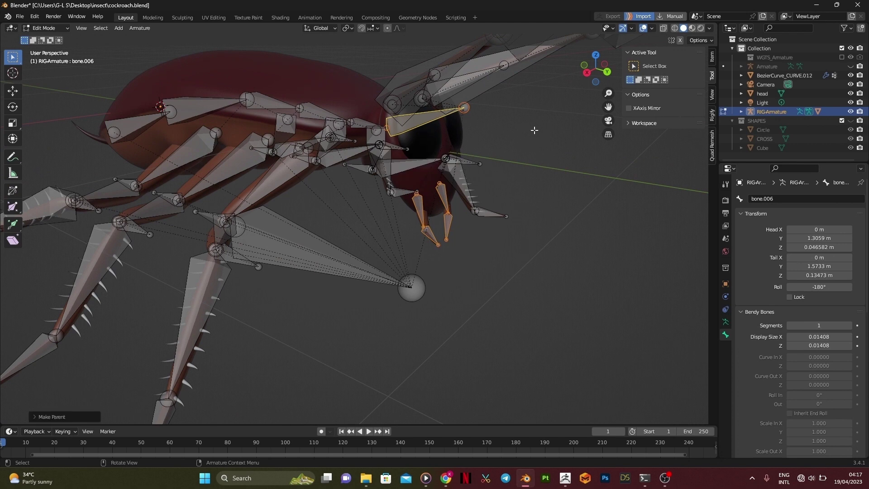
middle_click_drag(535, 131, 567, 121)
key("ctrl+z")
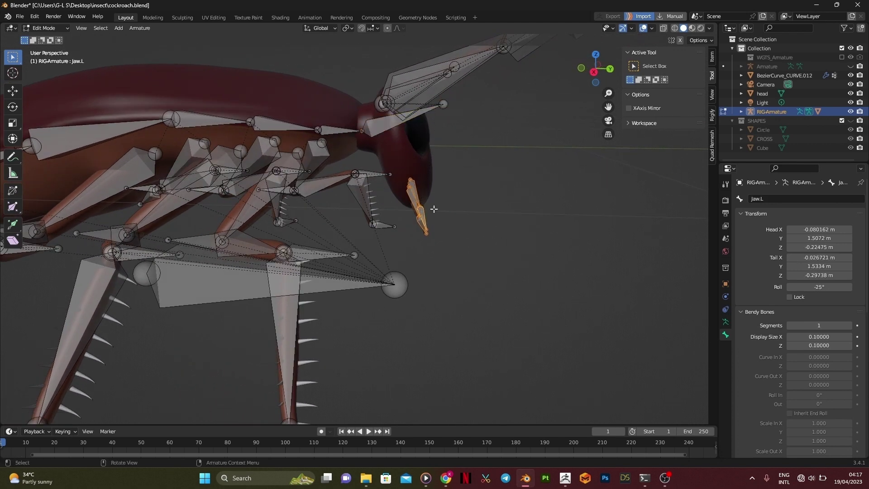
Parent only the two upper jaw bones to the head bone bone.006
left_click(411, 203)
middle_click_drag(440, 196, 428, 195)
left_click(427, 193, "shift")
left_click(447, 123, "shift")
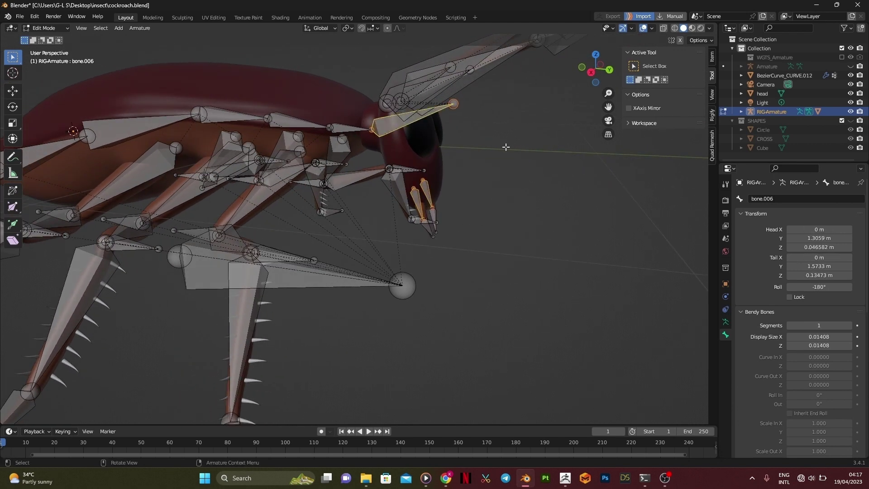
key("ctrl+p")
left_click(497, 145)
middle_click_drag(501, 174, 492, 172)
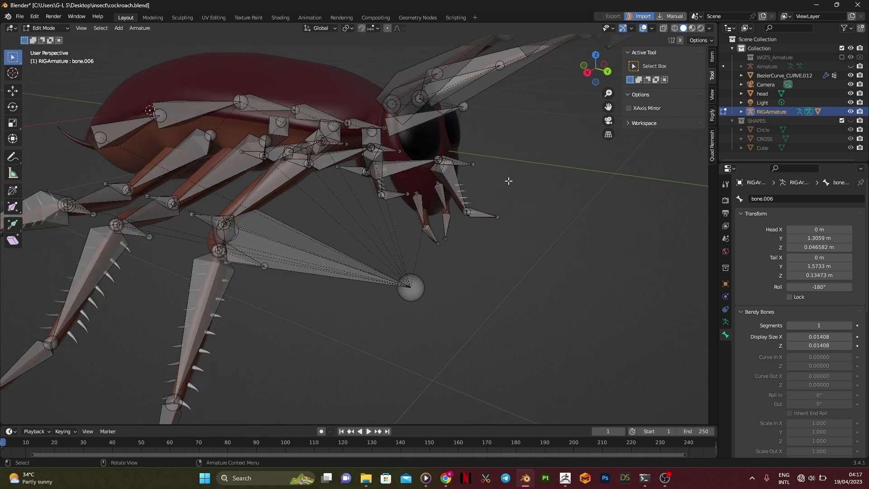
Test in Pose Mode how the jaw controls follow the head by rotating bone.006, and cancel the rotation
key("ctrl+Tab")
left_click(501, 246)
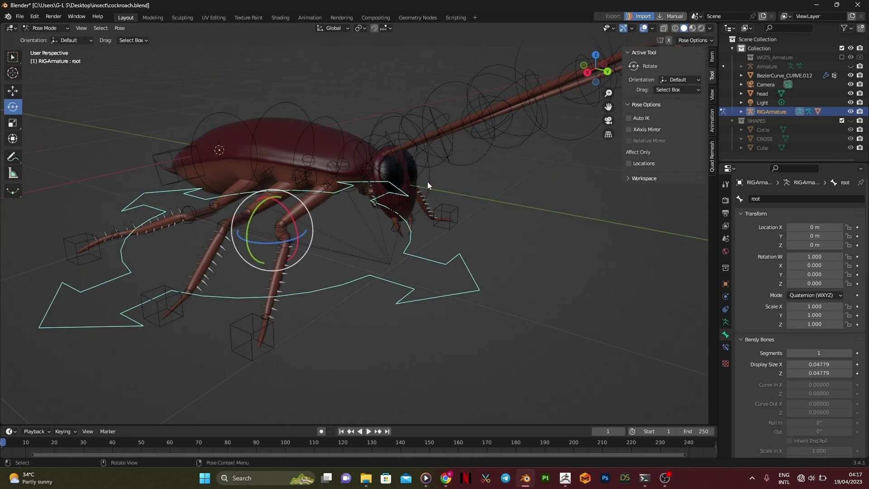
left_click(427, 185)
middle_click_drag(428, 186, 464, 170)
key("r")
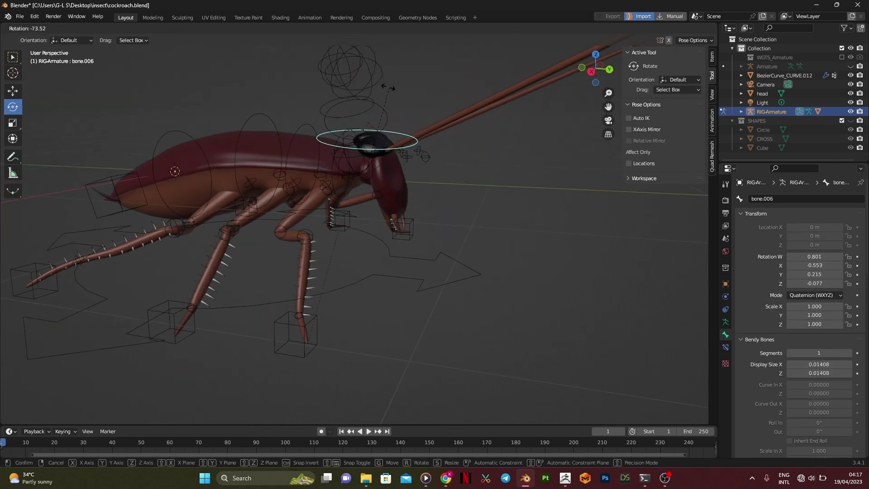
right_click(438, 145)
middle_click_drag(439, 146, 457, 202)
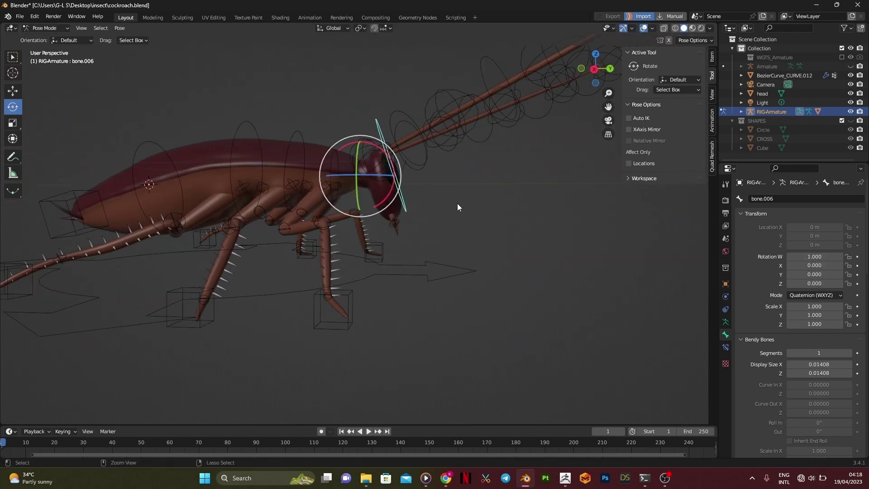
Bind the cockroach's body mesh to the rig again with Automatic Weights in Object Mode
key("ctrl+Tab")
left_click(274, 148)
key("ctrl+p")
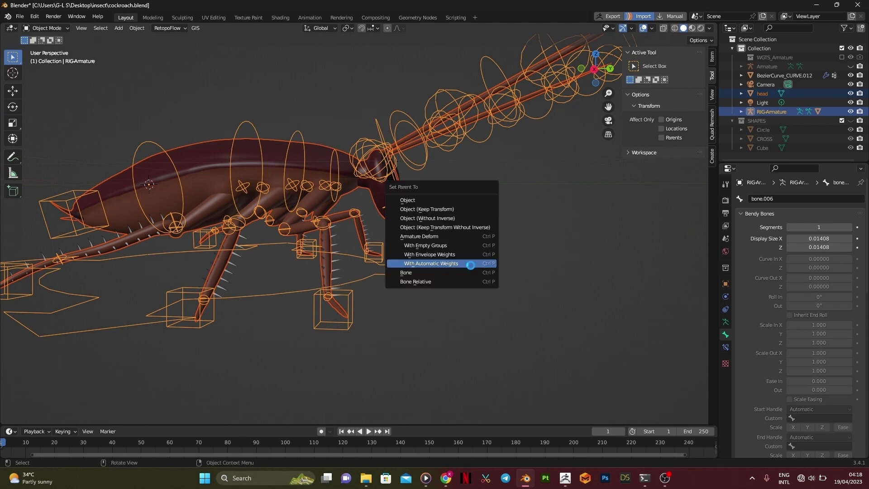
left_click(470, 265)
Test the mandible deformation in Pose Mode by rotating the jaw controls
middle_click_drag(346, 340, 381, 307)
key("ctrl+Tab")
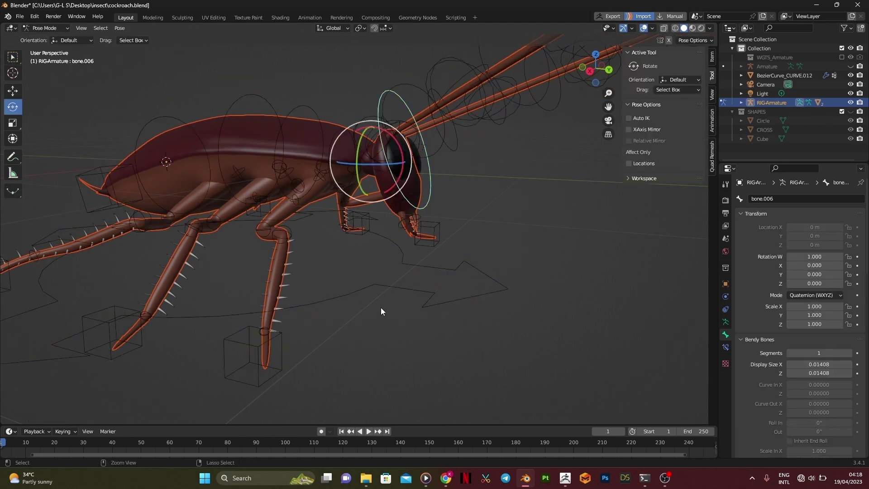
left_click(382, 281)
left_click(418, 165)
mouse_move(432, 158)
left_mouse_down()
mouse_move(438, 144)
mouse_move(441, 168)
left_mouse_up()
middle_click_drag(442, 168, 462, 190)
left_click(434, 202)
left_click_drag(463, 185, 449, 159)
middle_click_drag(448, 159, 398, 199)
left_click_drag(407, 204, 409, 213)
Try rotating a jaw control with another transform orientation, and undo the test rotations
left_click(333, 28)
left_click(332, 68)
left_click_drag(423, 244, 430, 253)
middle_click_drag(429, 253, 399, 215)
key("ctrl+z")
key("ctrl+z")
key("ctrl+z")
left_click(51, 198)
key("g")
right_click(433, 192)
Test the base of the antenna by rotating the Bone.R control, and undo the rotations
middle_click_drag(433, 191, 398, 213)
left_click(414, 113)
left_click_drag(384, 95, 394, 109)
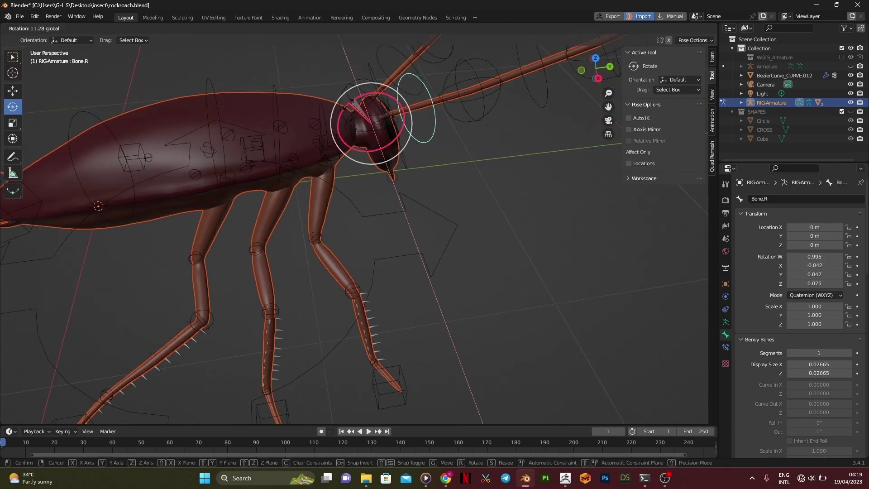
scroll(385, 181, "down", 5)
left_click_drag(353, 147, 344, 158)
scroll(374, 200, "up", 3)
middle_click_drag(466, 181, 430, 181)
key("ctrl+z")
key("ctrl+z")
middle_click_drag(368, 128, 429, 229)
key("ctrl+z")
Test the antenna's bending by rotating the Bone.001.R control about 45 degrees
key("g")
right_click(419, 221)
left_click(503, 150)
key("r")
right_click(491, 226)
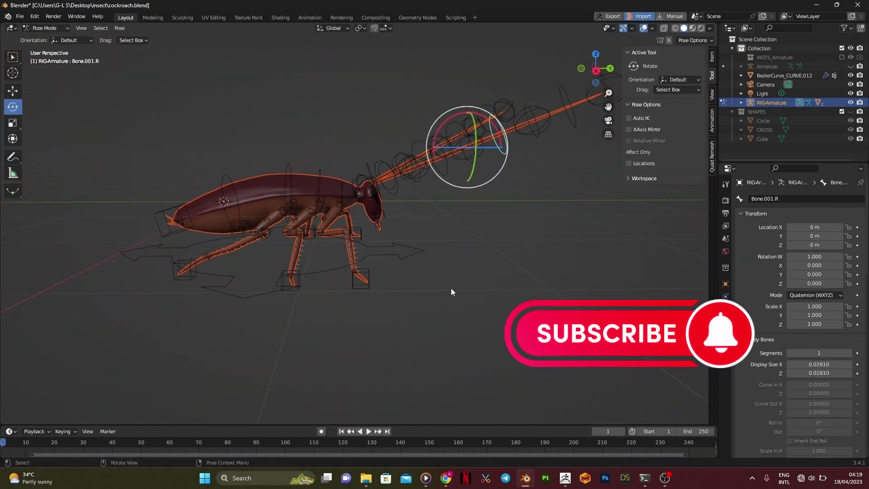
left_click(394, 193)
key("r")
left_click_drag(466, 257, 509, 219)
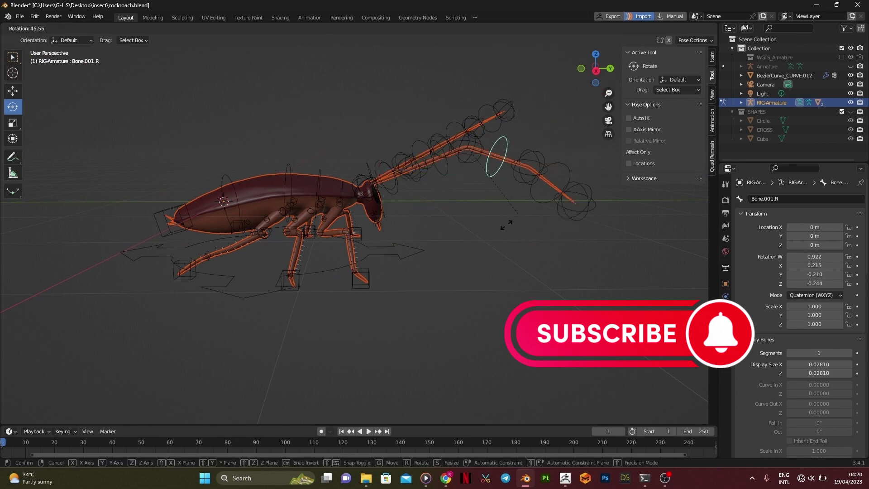